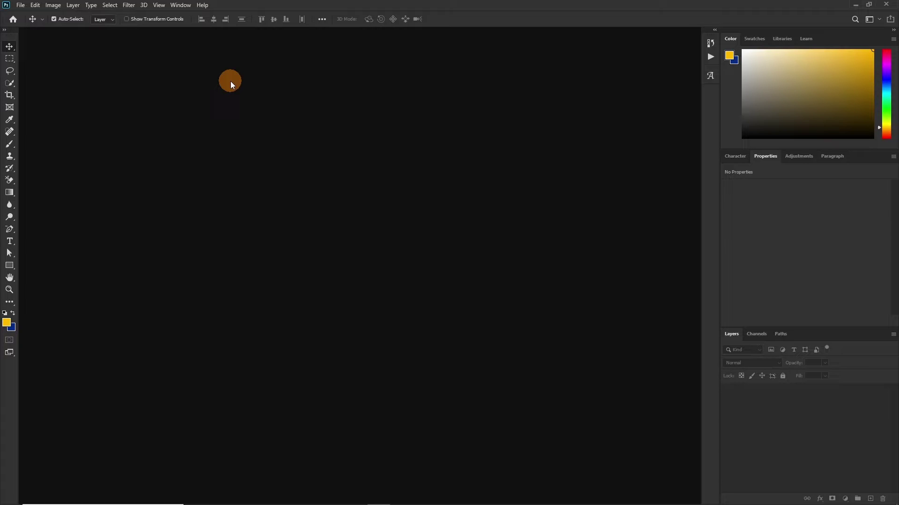
Step: Create a new white 4 × 4 in, 300 ppi document named tbt
{"action": "left_click", "coordinate": [16, 5]}
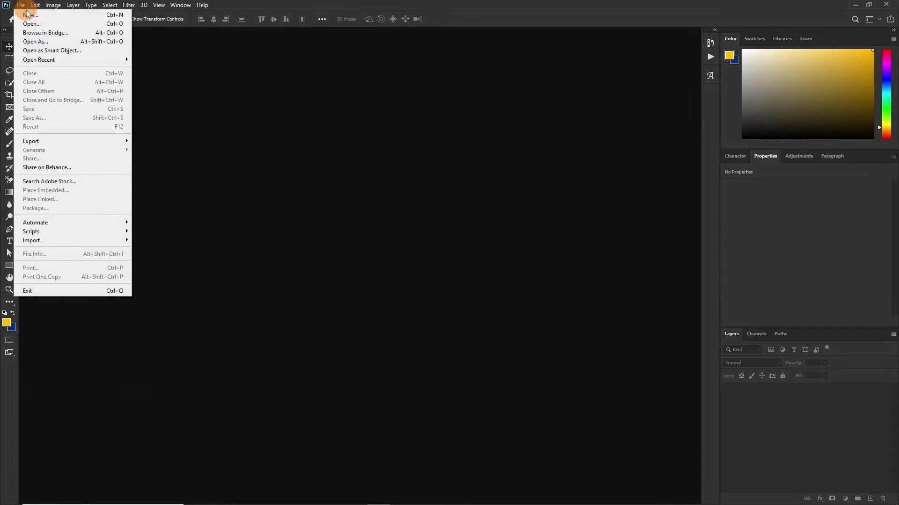
{"action": "left_click", "coordinate": [29, 15]}
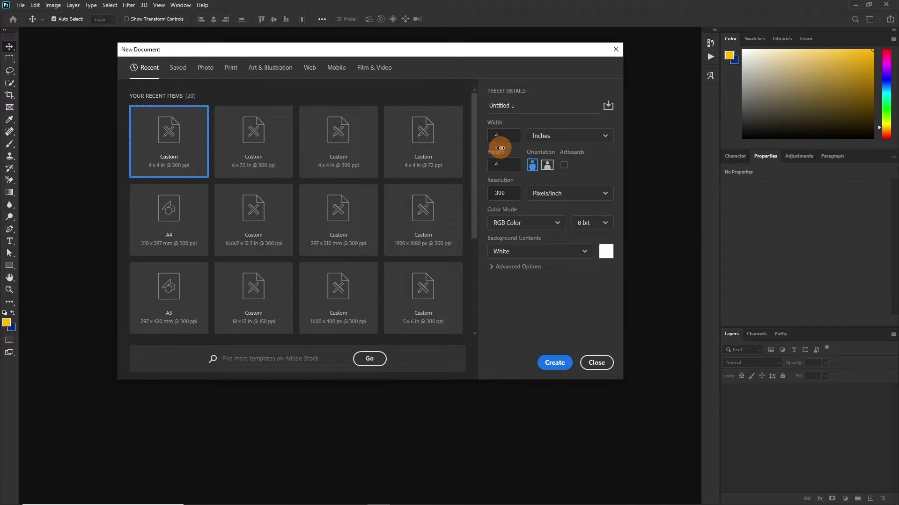
{"action": "double_click", "coordinate": [531, 107]}
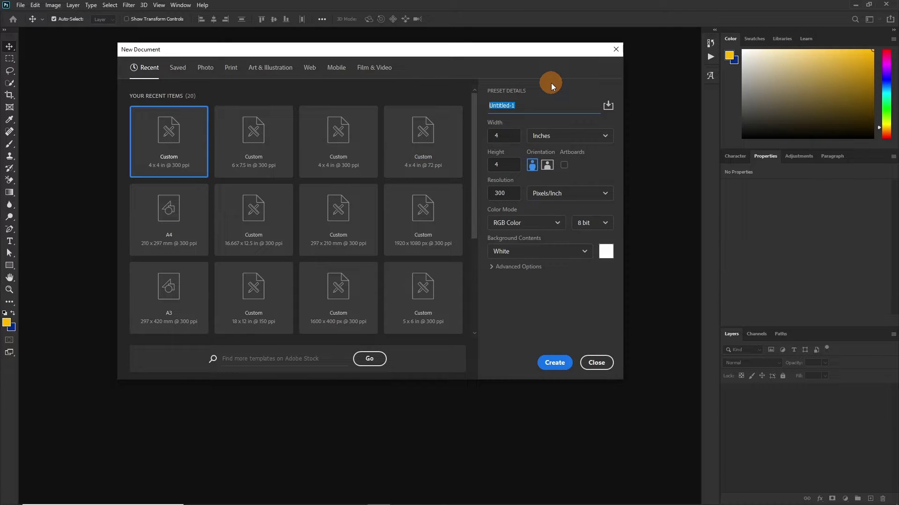
{"action": "type", "text": "tbt"}
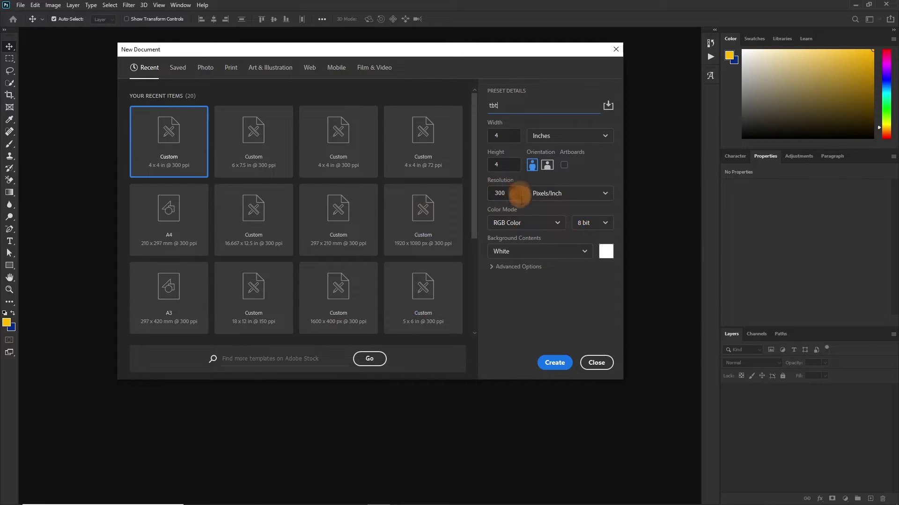
{"action": "left_click", "coordinate": [555, 364]}
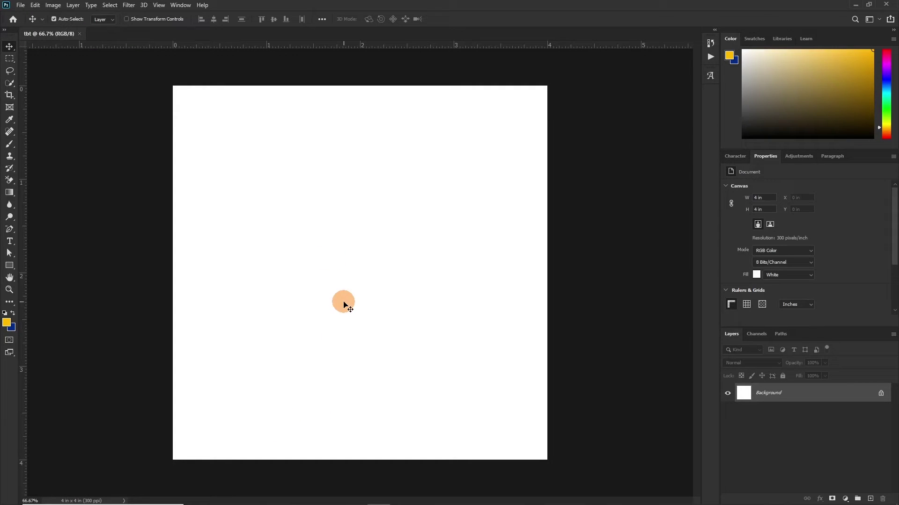
Step: Place the old paper texture from the stock pictures folder onto the canvas
{"action": "mouse_move", "coordinate": [262, 499]}
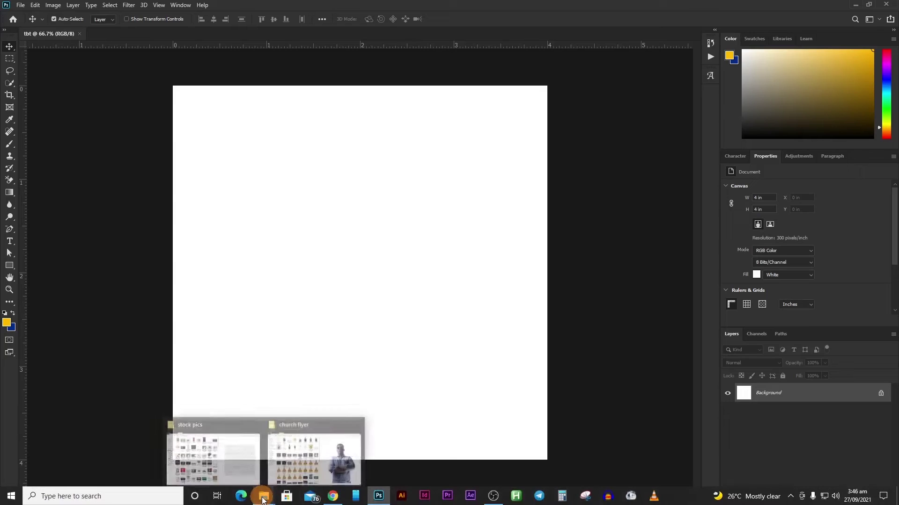
{"action": "left_click", "coordinate": [212, 457]}
{"action": "left_click_drag", "start_coordinate": [466, 297], "coordinate": [341, 291]}
{"action": "key", "text": "Return"}
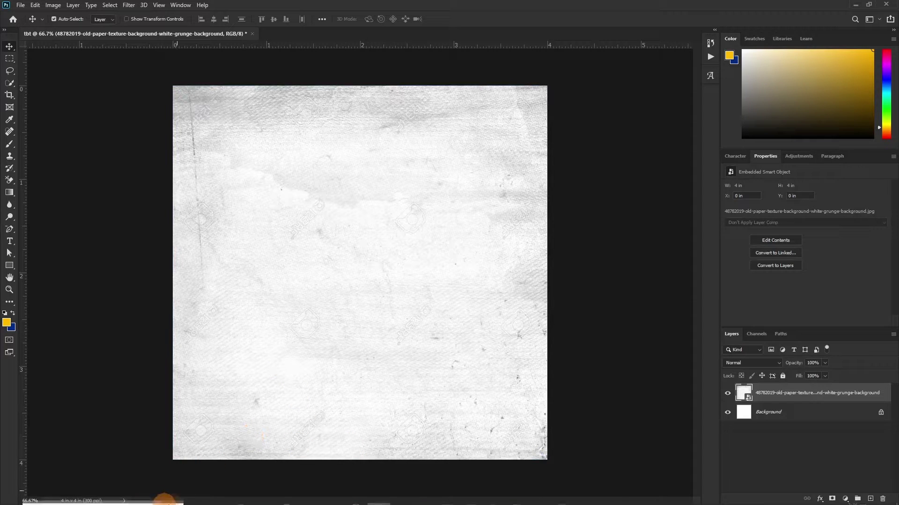
Step: Place the grunge brick wall image, then hide its layer
{"action": "mouse_move", "coordinate": [262, 499]}
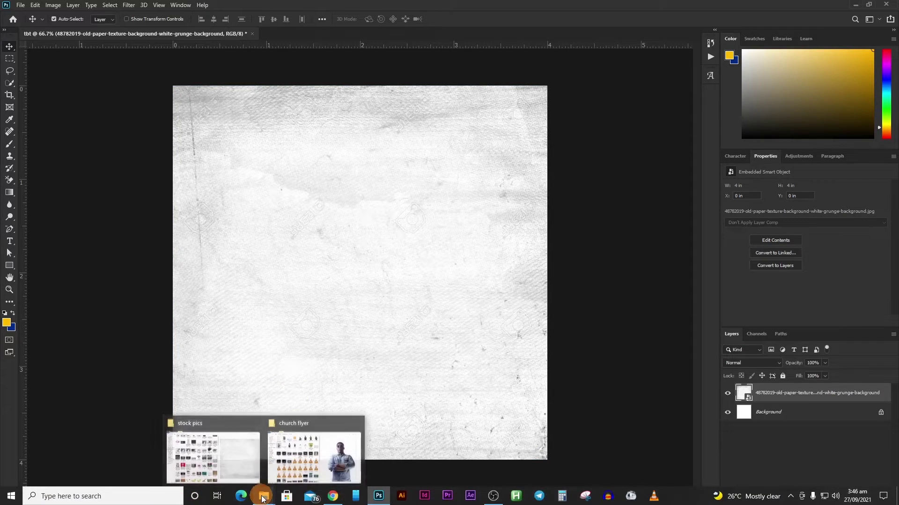
{"action": "left_click", "coordinate": [228, 465]}
{"action": "left_click_drag", "start_coordinate": [480, 366], "coordinate": [642, 338]}
{"action": "double_click", "coordinate": [277, 265]}
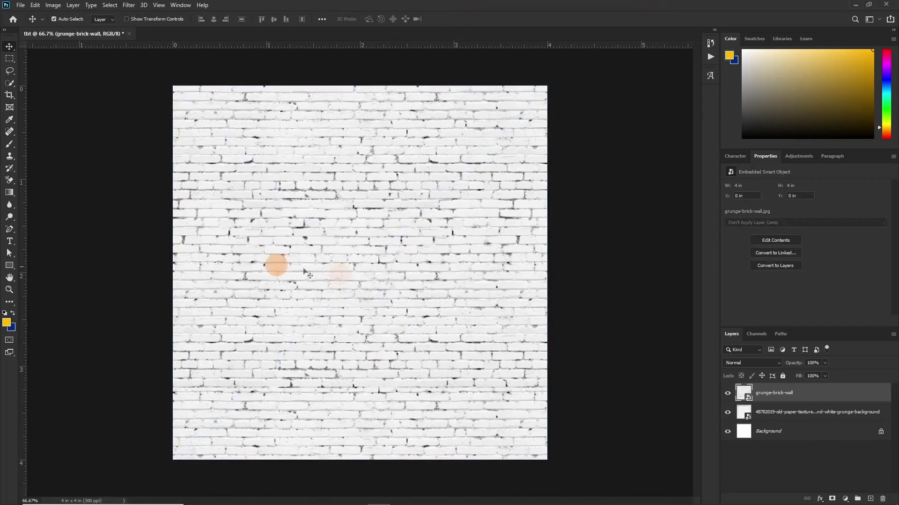
{"action": "left_click", "coordinate": [727, 394]}
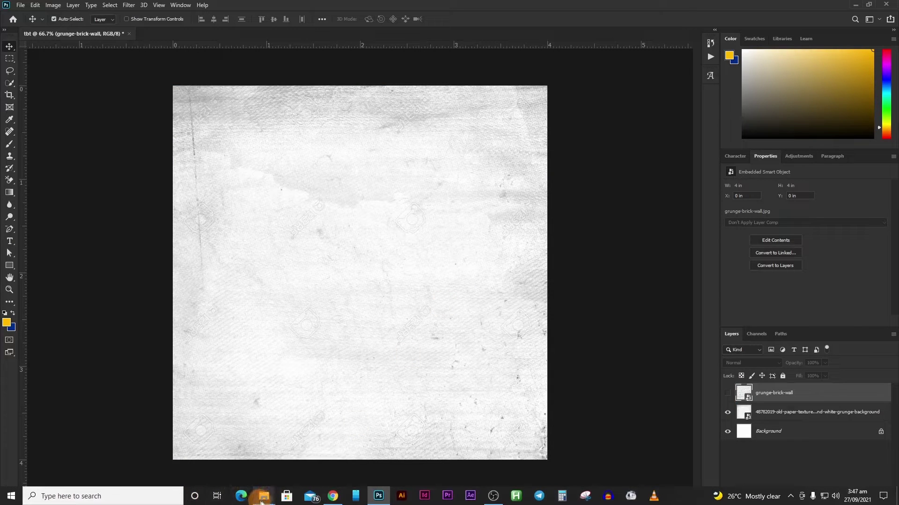
Step: Place the man's photo IMG_2503 from the church flyer folder into the document
{"action": "mouse_move", "coordinate": [266, 502]}
{"action": "left_click", "coordinate": [314, 454]}
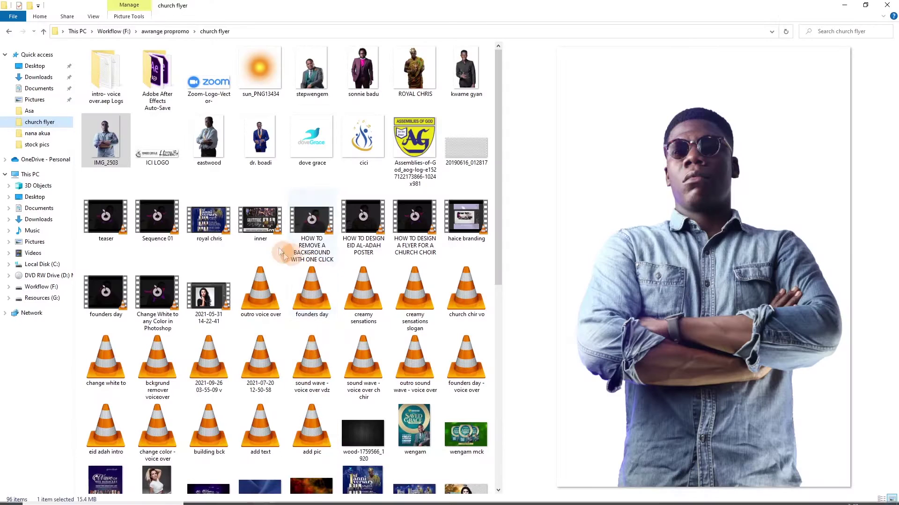
{"action": "left_click_drag", "start_coordinate": [242, 411], "coordinate": [248, 497]}
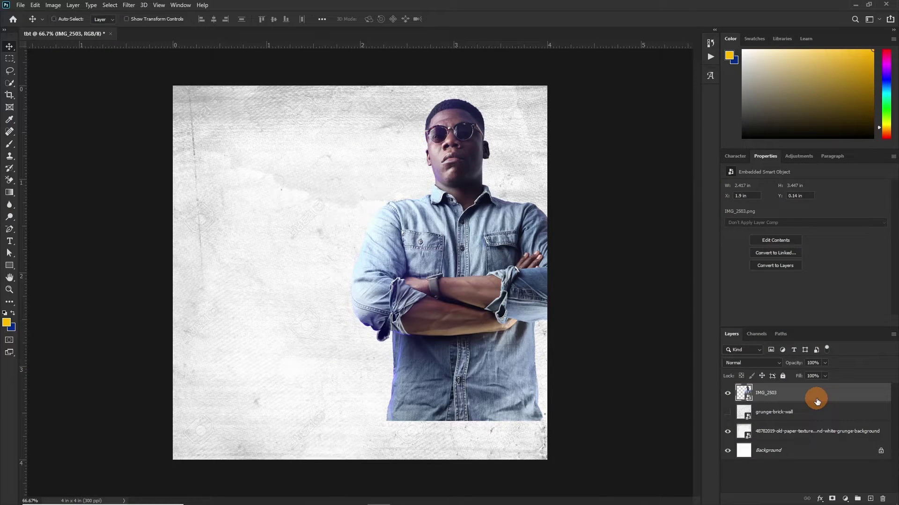
Step: Apply a Black & White smart filter to the IMG_2503 photo layer
{"action": "left_click", "coordinate": [384, 305], "text": "ctrl"}
{"action": "left_click", "coordinate": [53, 5]}
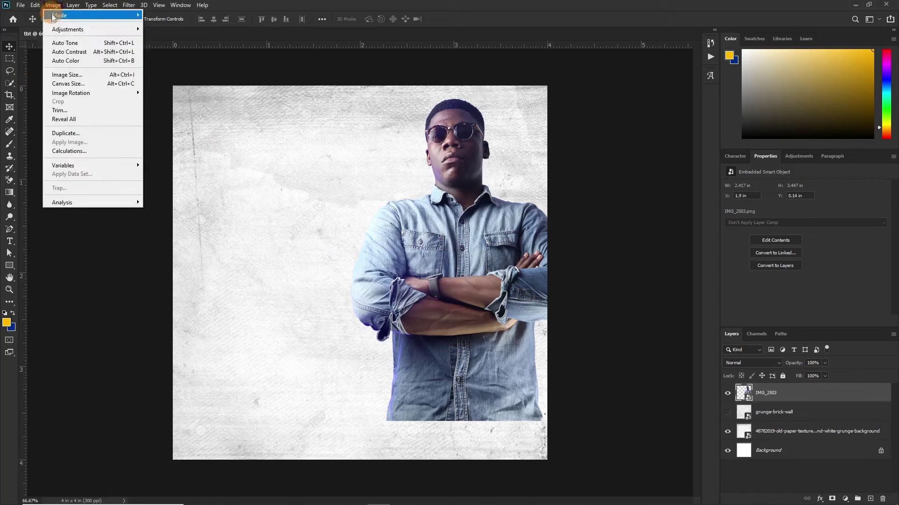
{"action": "mouse_move", "coordinate": [60, 30]}
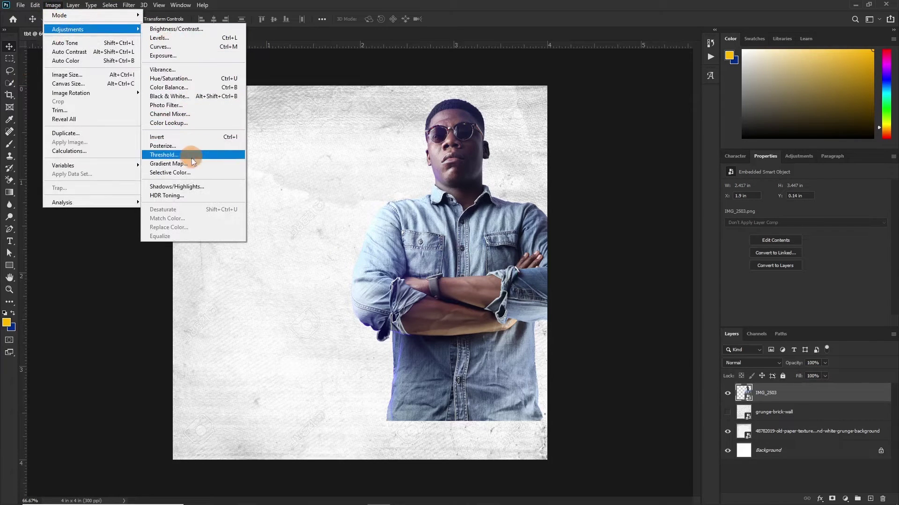
{"action": "left_click", "coordinate": [163, 96]}
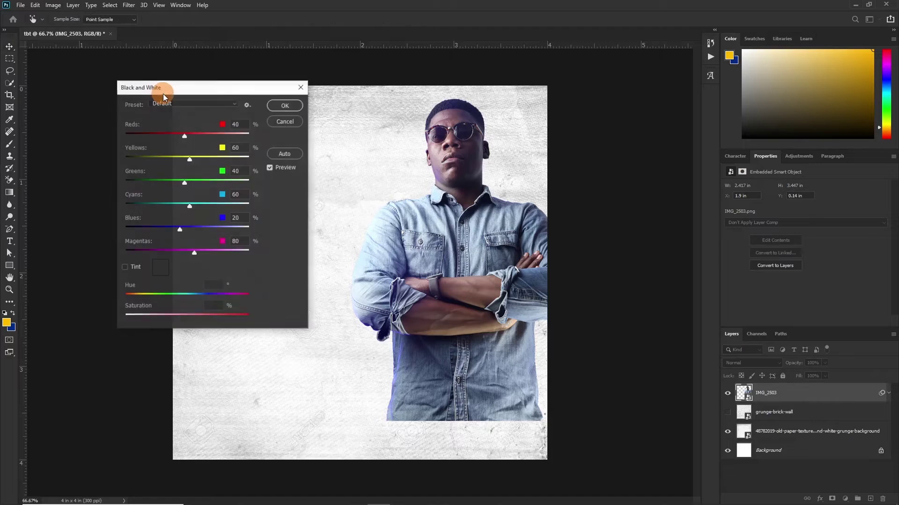
{"action": "left_click", "coordinate": [285, 105]}
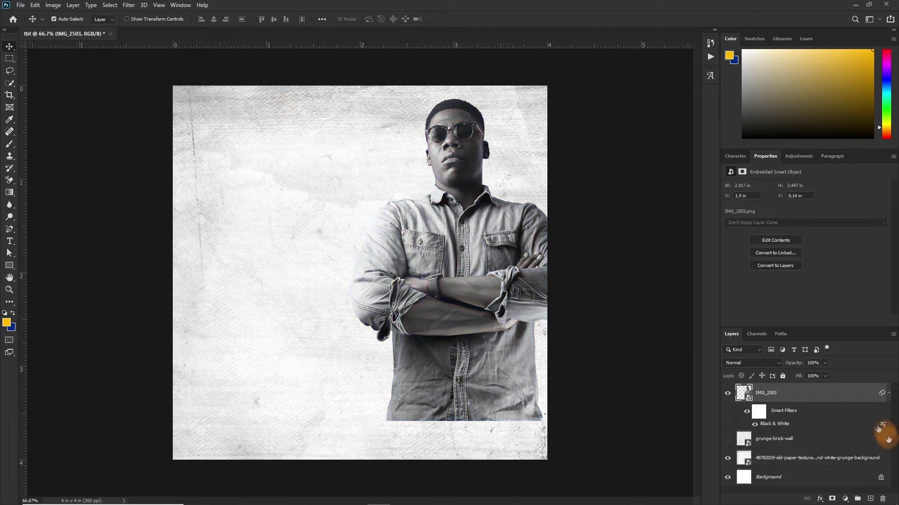
{"action": "left_click", "coordinate": [889, 394]}
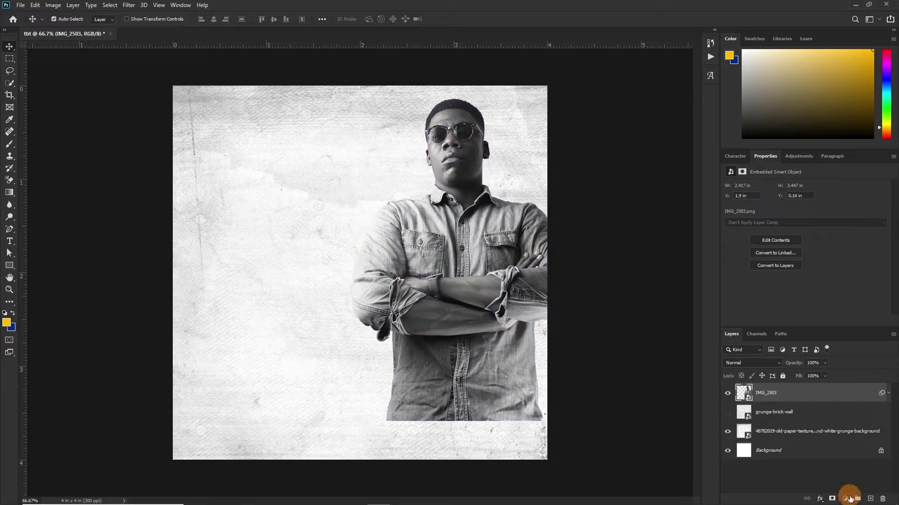
Step: Add a Gradient Map clipped to the man's photo using the black-to-orange preset
{"action": "left_click", "coordinate": [846, 500]}
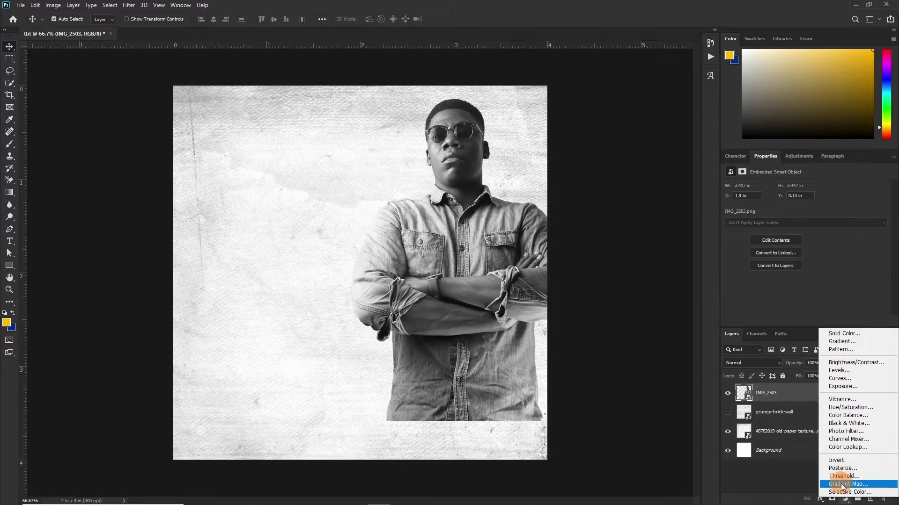
{"action": "left_click", "coordinate": [836, 484]}
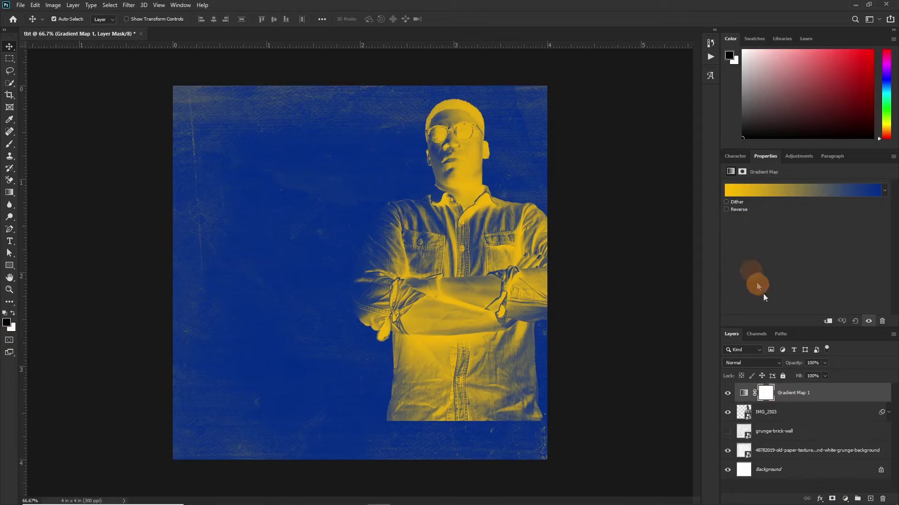
{"action": "left_click", "coordinate": [826, 322]}
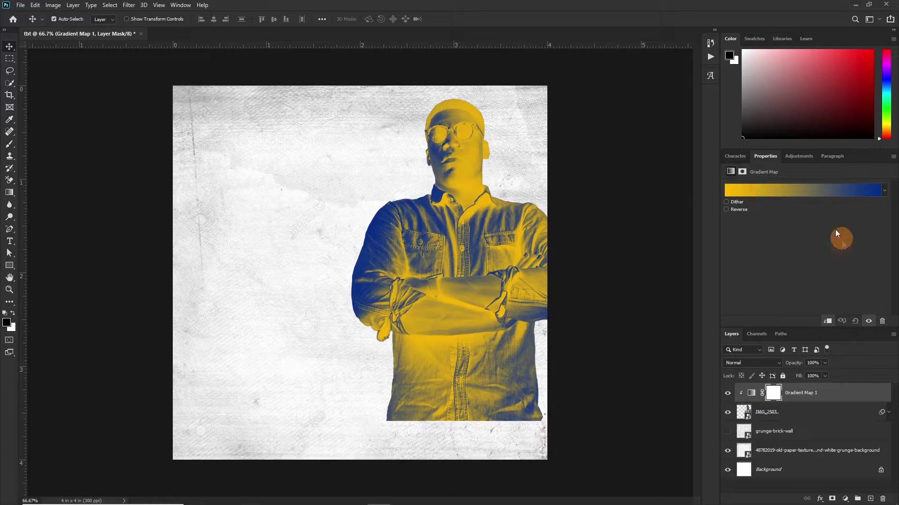
{"action": "left_click", "coordinate": [801, 195]}
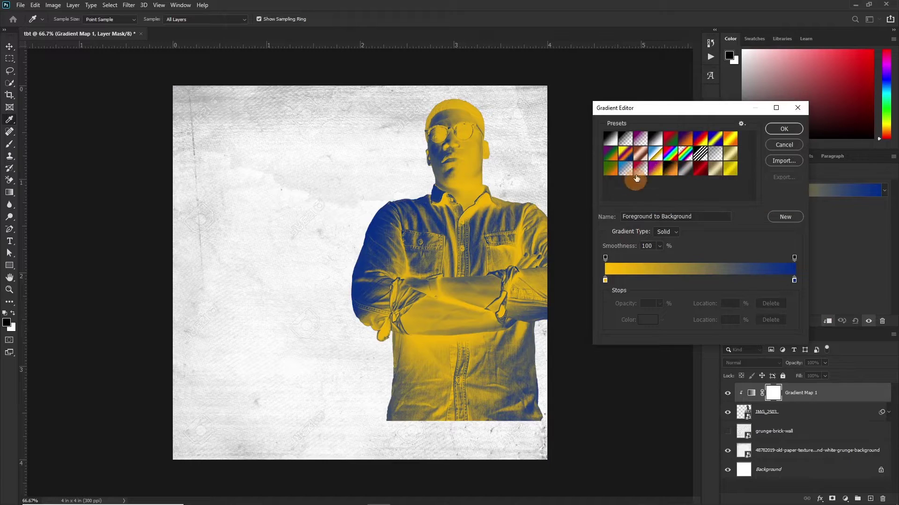
{"action": "left_click", "coordinate": [667, 169]}
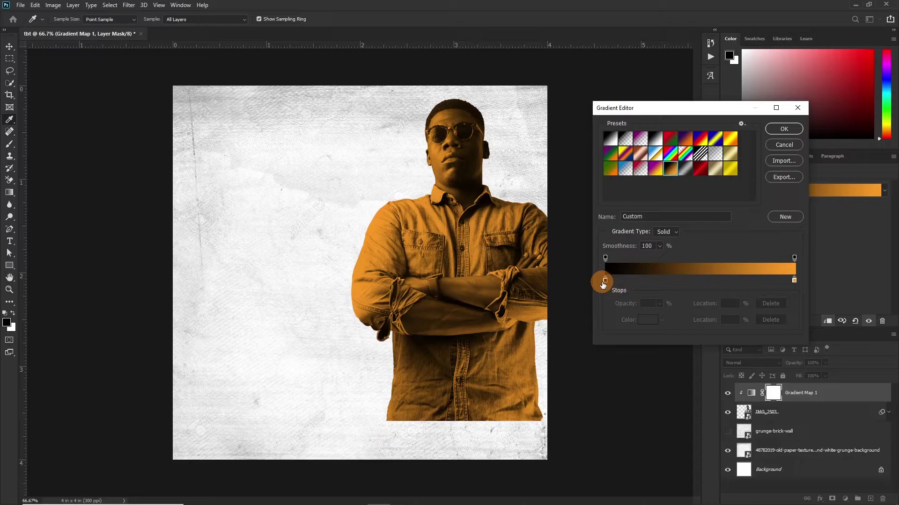
Step: Change the gradient's dark end stop to dark brown and apply it
{"action": "left_click", "coordinate": [604, 281]}
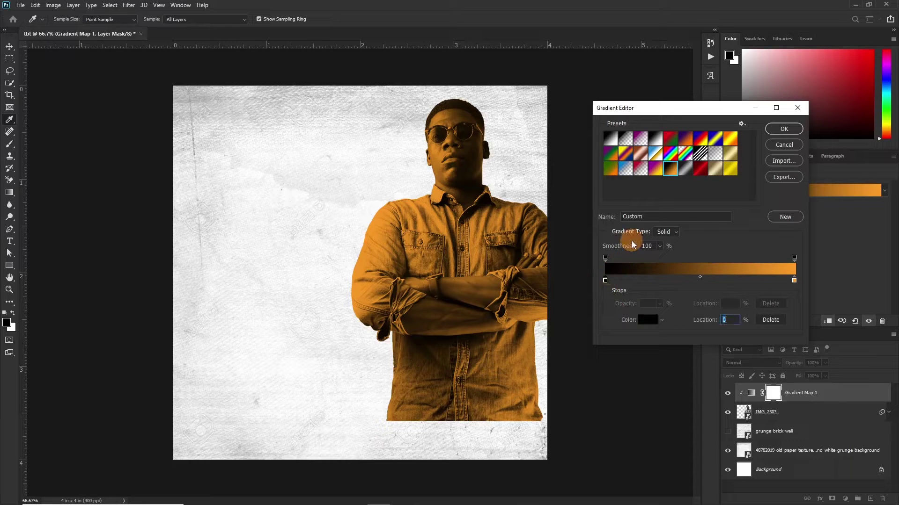
{"action": "left_click", "coordinate": [648, 319]}
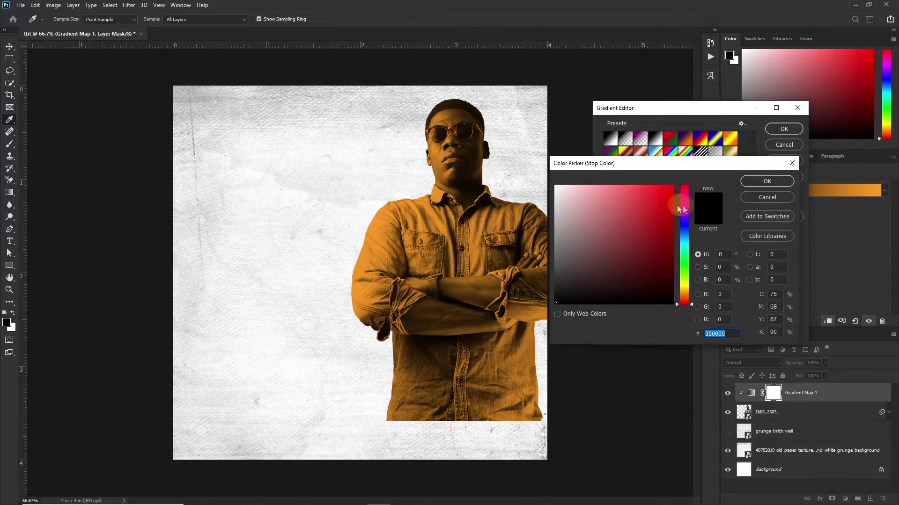
{"action": "left_click", "coordinate": [684, 289]}
{"action": "left_click", "coordinate": [670, 232]}
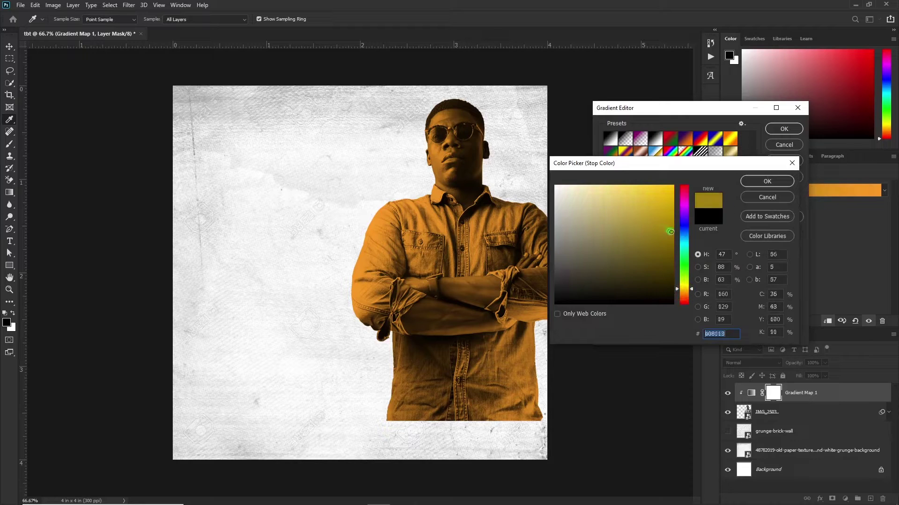
{"action": "mouse_move", "coordinate": [670, 231]}
{"action": "left_mouse_down"}
{"action": "mouse_move", "coordinate": [662, 255]}
{"action": "mouse_move", "coordinate": [676, 278]}
{"action": "left_mouse_up"}
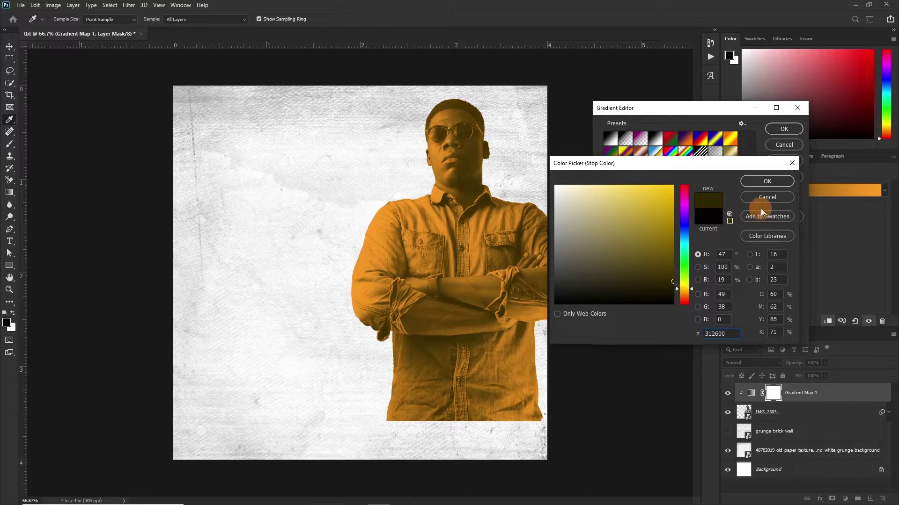
{"action": "left_click", "coordinate": [766, 183]}
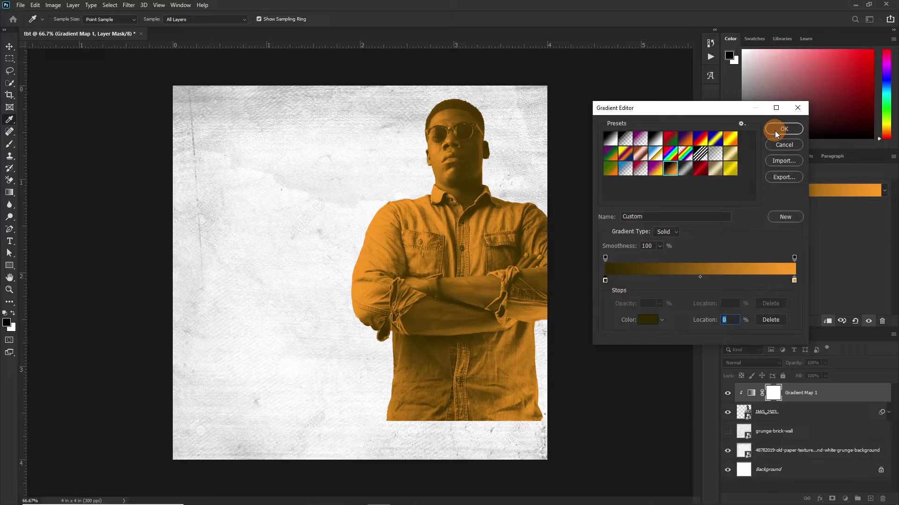
{"action": "left_click", "coordinate": [782, 130]}
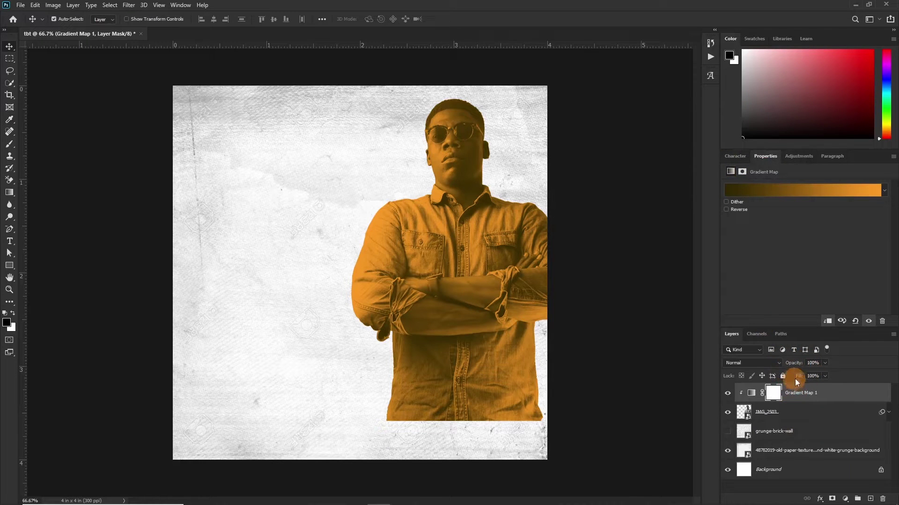
Step: Lower the Gradient Map opacity, show and select the brick wall, and add a guide near 3 in
{"action": "left_click_drag", "start_coordinate": [795, 368], "coordinate": [761, 377]}
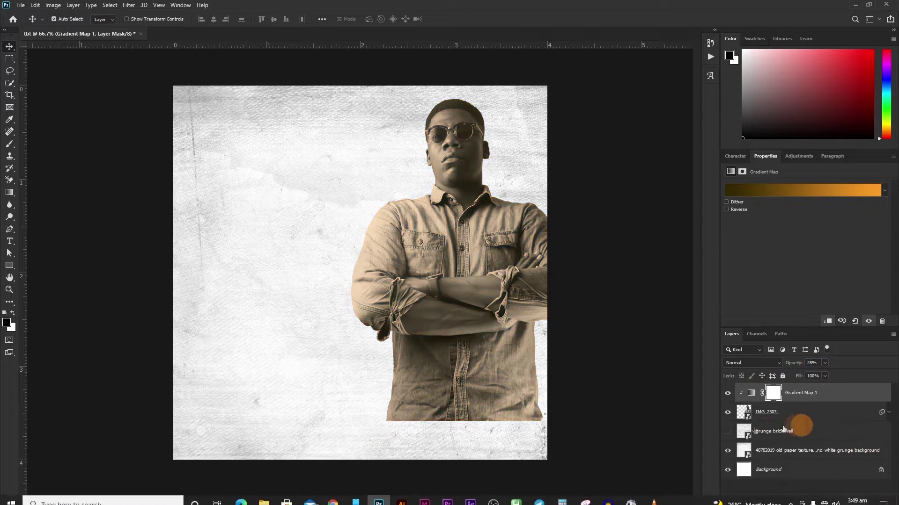
{"action": "left_click", "coordinate": [728, 431]}
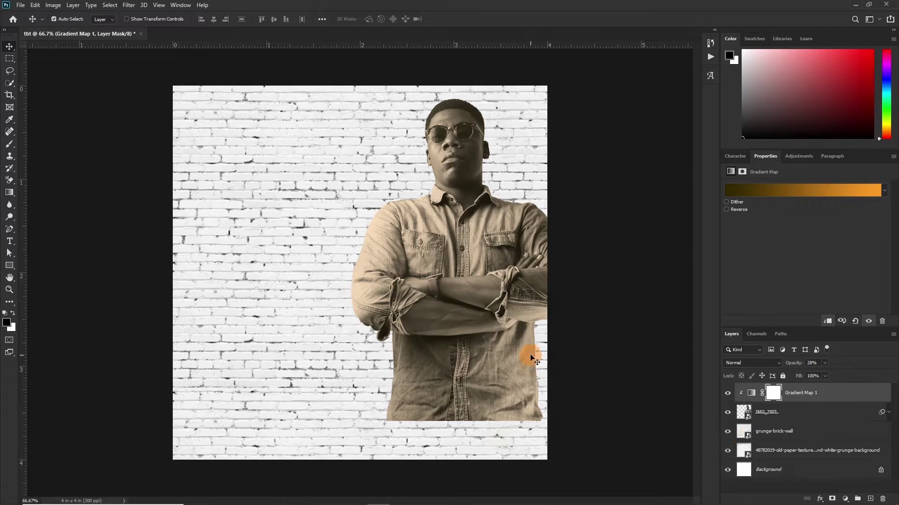
{"action": "left_click", "coordinate": [782, 433]}
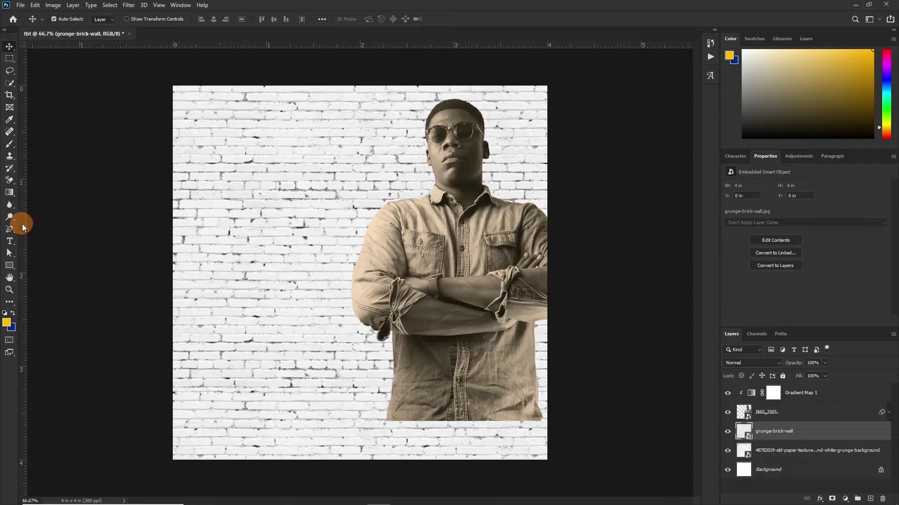
{"action": "left_click_drag", "start_coordinate": [22, 223], "coordinate": [457, 193]}
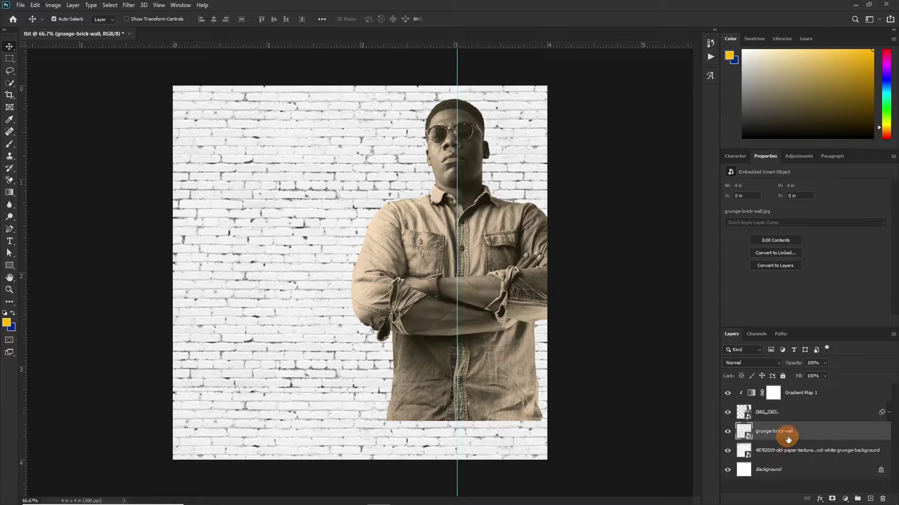
Step: Mask the grunge-brick-wall layer and paint out its left side with a 300–600 px brush
{"action": "left_click", "coordinate": [832, 499]}
{"action": "key", "text": "b"}
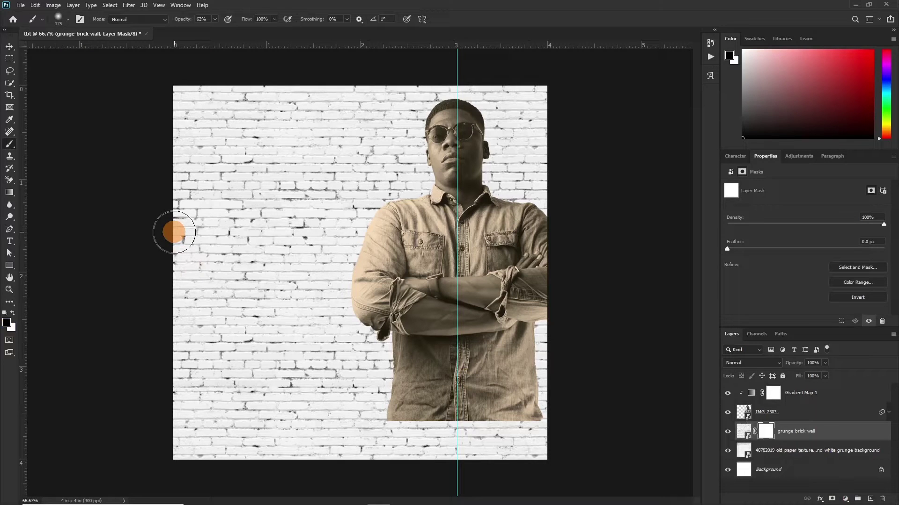
{"action": "key", "text": "bracketright"}
{"action": "key", "text": "bracketright"}
{"action": "key", "text": "bracketright"}
{"action": "key", "text": "bracketright"}
{"action": "key", "text": "bracketright"}
{"action": "key", "text": "bracketright"}
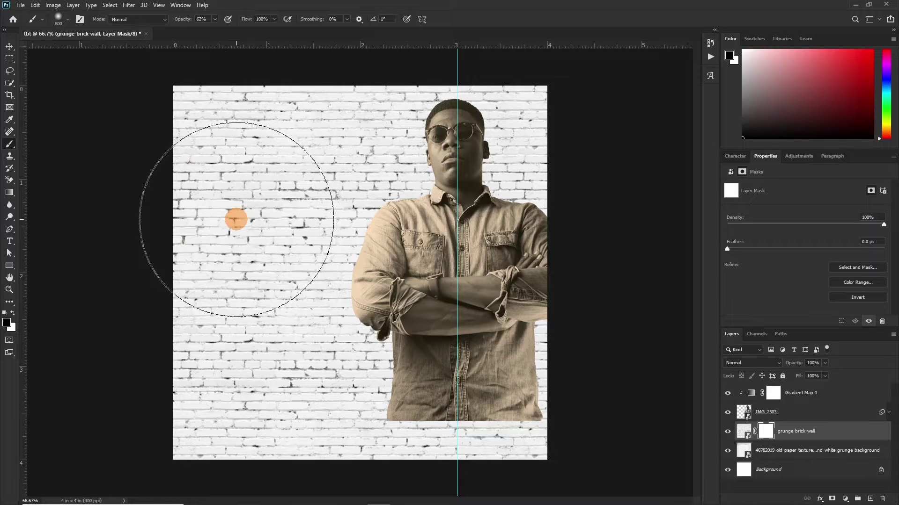
{"action": "key", "text": "bracketleft"}
{"action": "key", "text": "bracketleft"}
{"action": "key", "text": "bracketleft"}
{"action": "key", "text": "bracketleft"}
{"action": "key", "text": "bracketleft"}
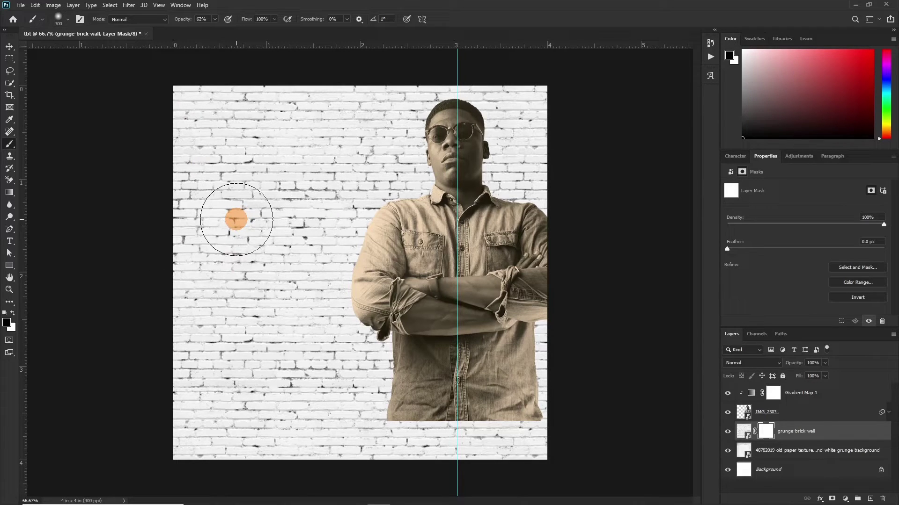
{"action": "mouse_move", "coordinate": [236, 219]}
{"action": "left_mouse_down"}
{"action": "mouse_move", "coordinate": [210, 180]}
{"action": "mouse_move", "coordinate": [215, 99]}
{"action": "left_mouse_up"}
{"action": "key", "text": "bracketright"}
{"action": "key", "text": "bracketright"}
{"action": "key", "text": "bracketright"}
{"action": "mouse_move", "coordinate": [323, 177]}
{"action": "left_mouse_down"}
{"action": "mouse_move", "coordinate": [357, 352]}
{"action": "mouse_move", "coordinate": [32, 271]}
{"action": "left_mouse_up"}
{"action": "key", "text": "v"}
{"action": "left_click", "coordinate": [251, 367]}
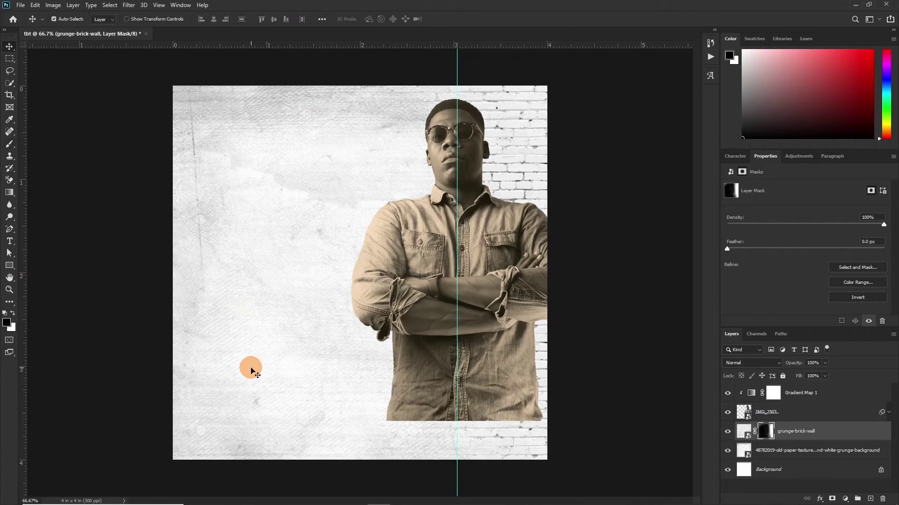
{"action": "left_click", "coordinate": [282, 284]}
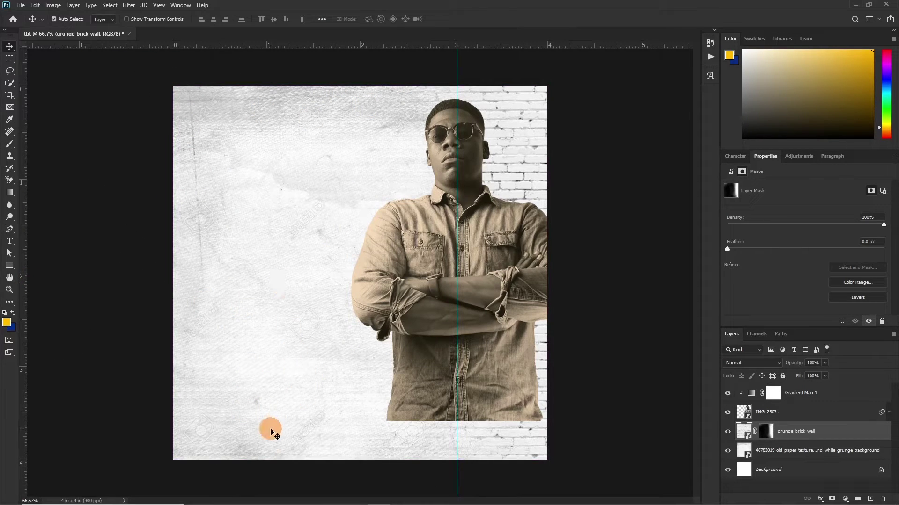
{"action": "mouse_move", "coordinate": [250, 503]}
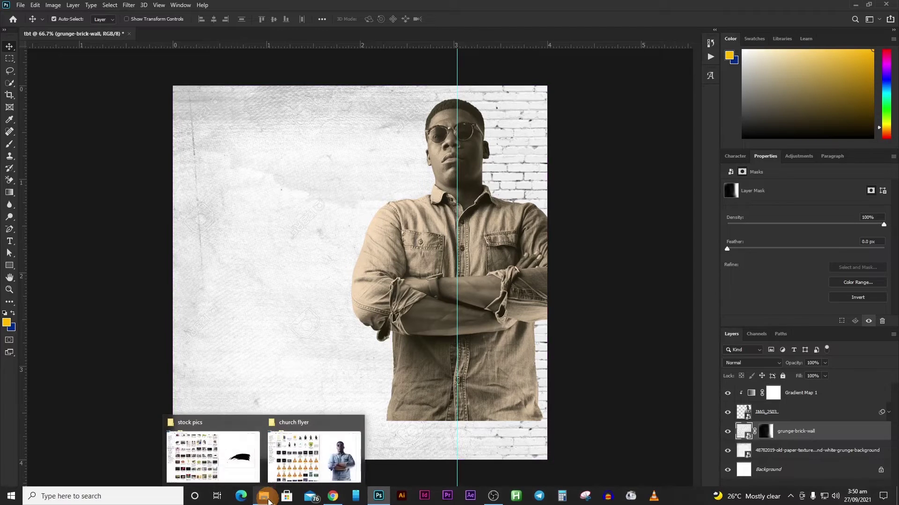
Step: Place the brush-stroke image on the flyer, move its layer to the top and shift it right
{"action": "left_click", "coordinate": [224, 459]}
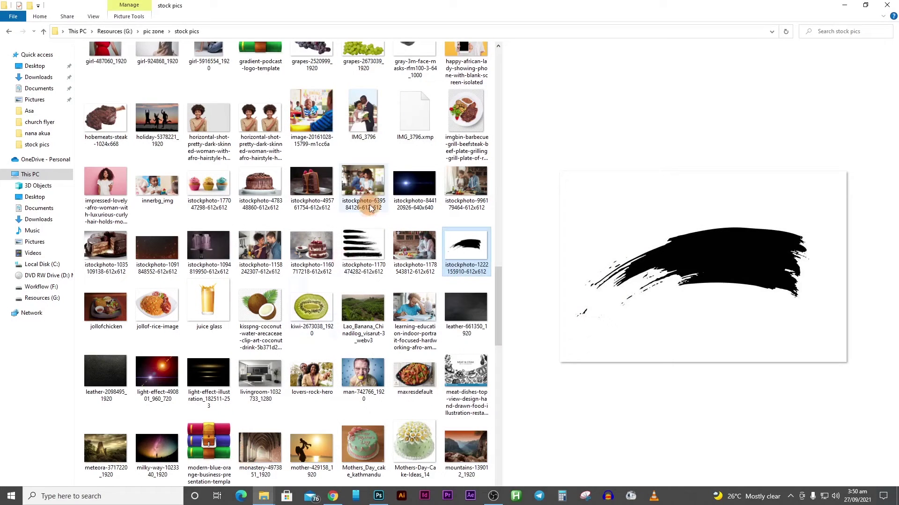
{"action": "double_click", "coordinate": [468, 244]}
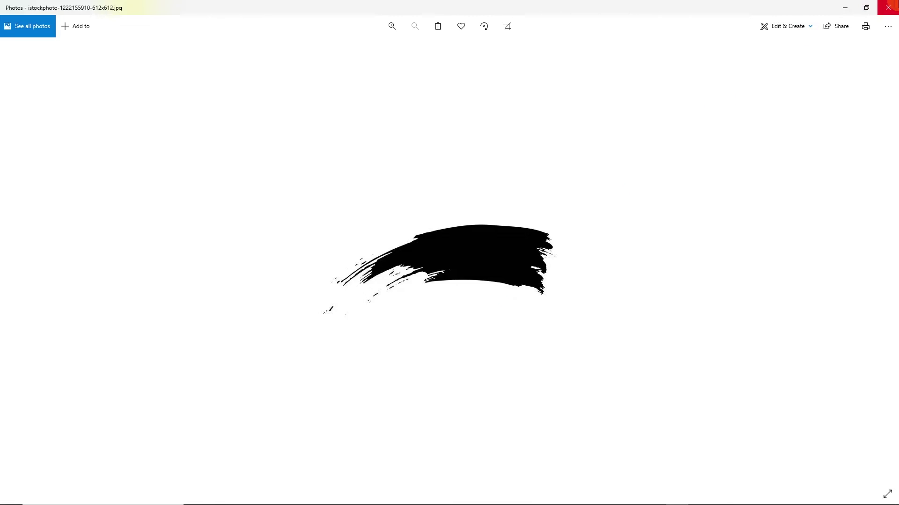
{"action": "left_click", "coordinate": [887, 8]}
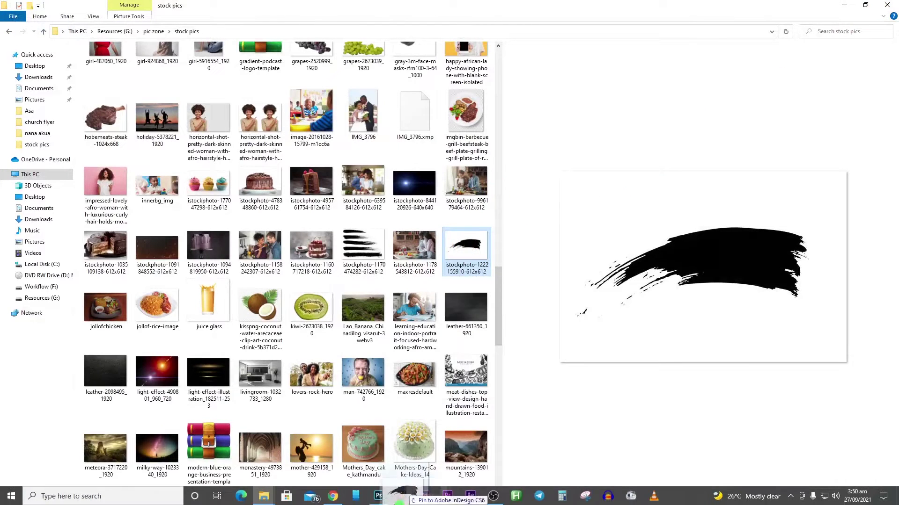
{"action": "left_click", "coordinate": [391, 477]}
{"action": "left_click_drag", "start_coordinate": [355, 251], "coordinate": [355, 249]}
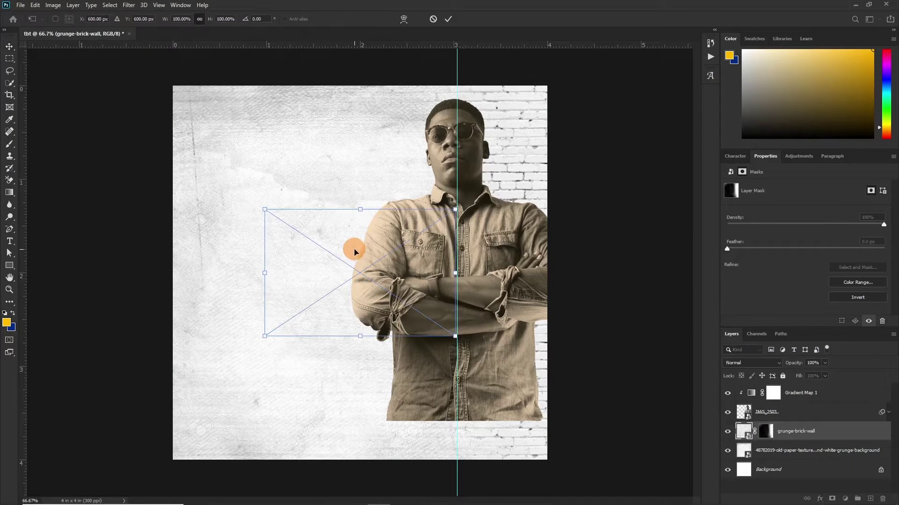
{"action": "key", "text": "Return"}
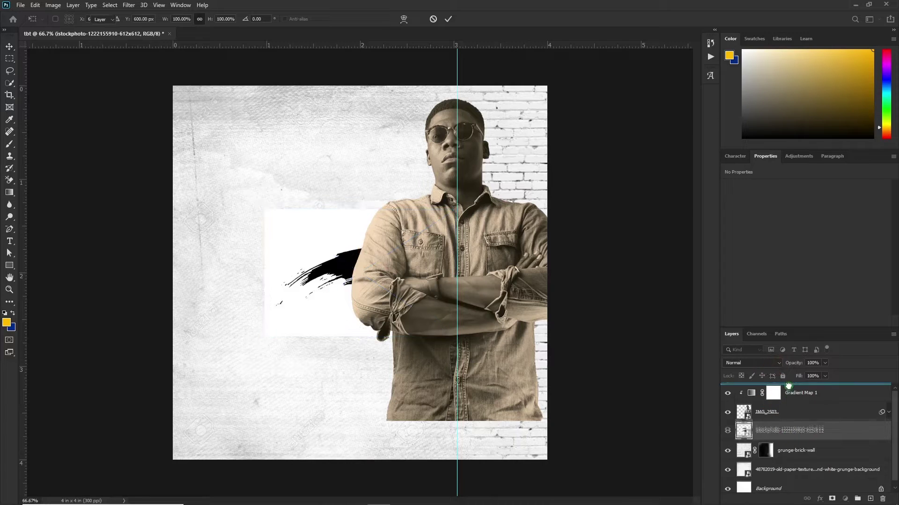
{"action": "left_click_drag", "start_coordinate": [787, 431], "coordinate": [760, 391]}
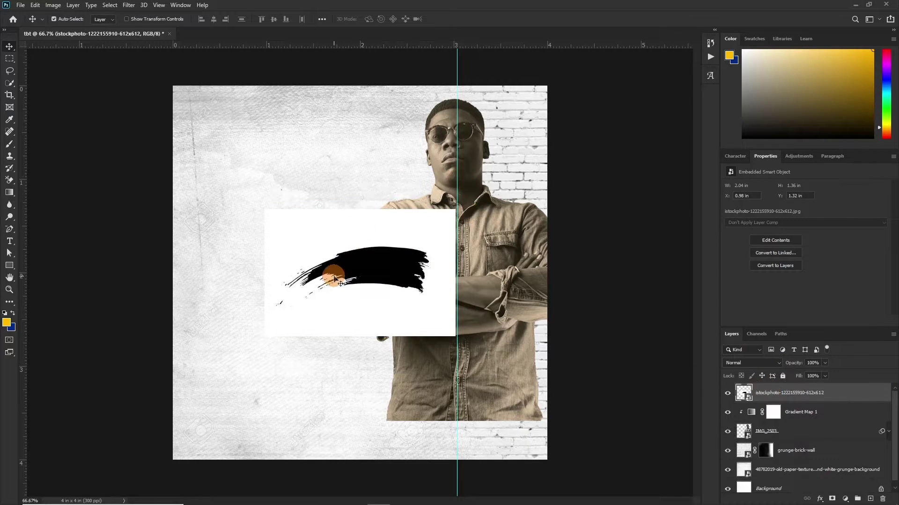
{"action": "mouse_move", "coordinate": [340, 269]}
{"action": "left_mouse_down"}
{"action": "mouse_move", "coordinate": [388, 251]}
{"action": "mouse_move", "coordinate": [394, 269]}
{"action": "left_mouse_up"}
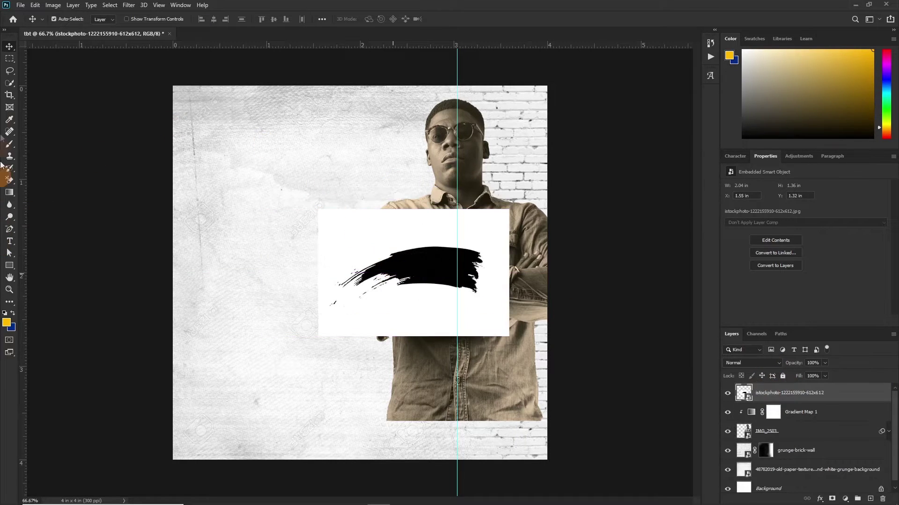
Step: Copy the black stroke onto Layer 1 with Quick Select and delete the original image layer
{"action": "left_click", "coordinate": [10, 83]}
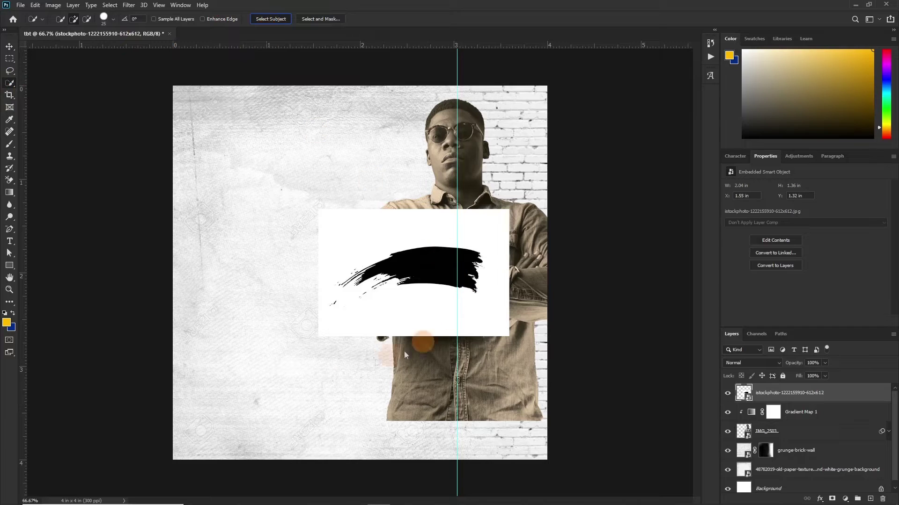
{"action": "left_click", "coordinate": [465, 264]}
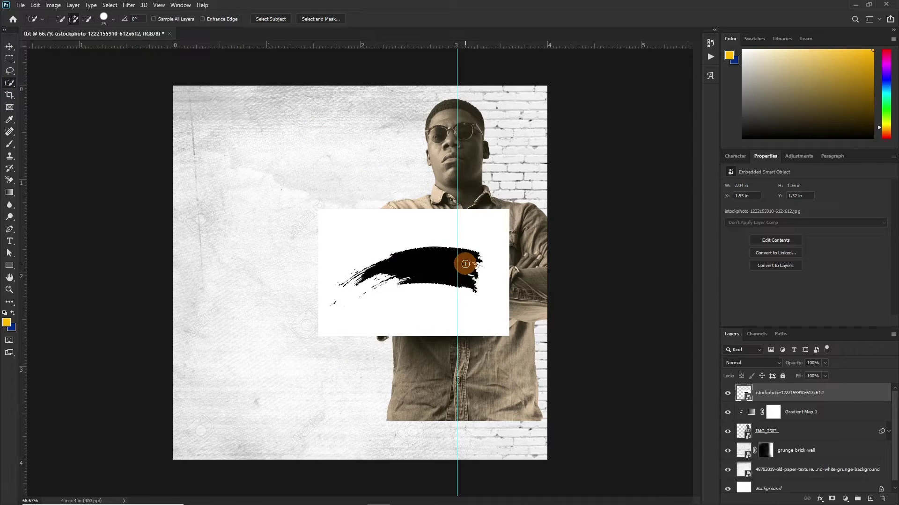
{"action": "key", "text": "ctrl+j"}
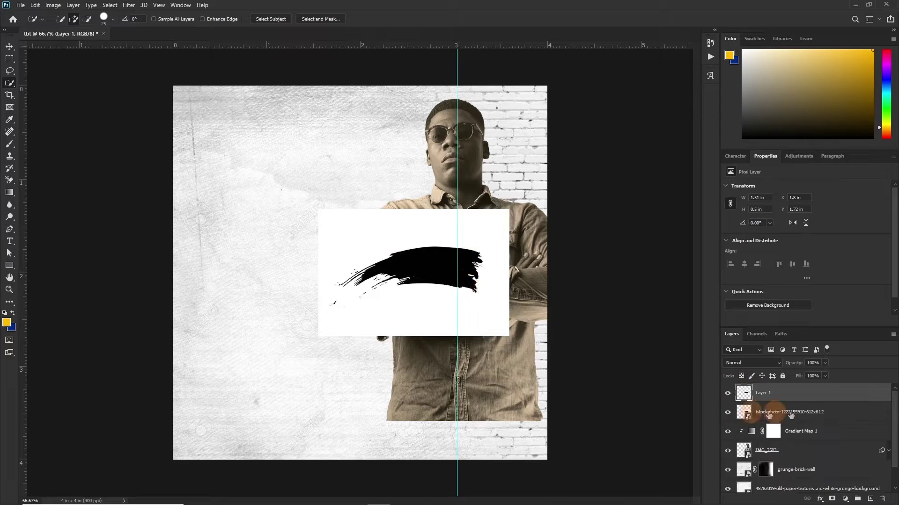
{"action": "left_click", "coordinate": [790, 414]}
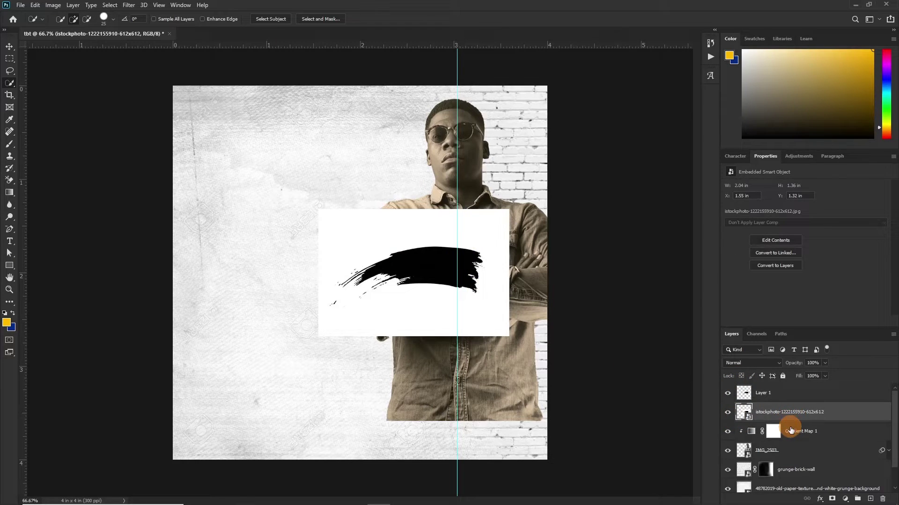
{"action": "key", "text": "Delete"}
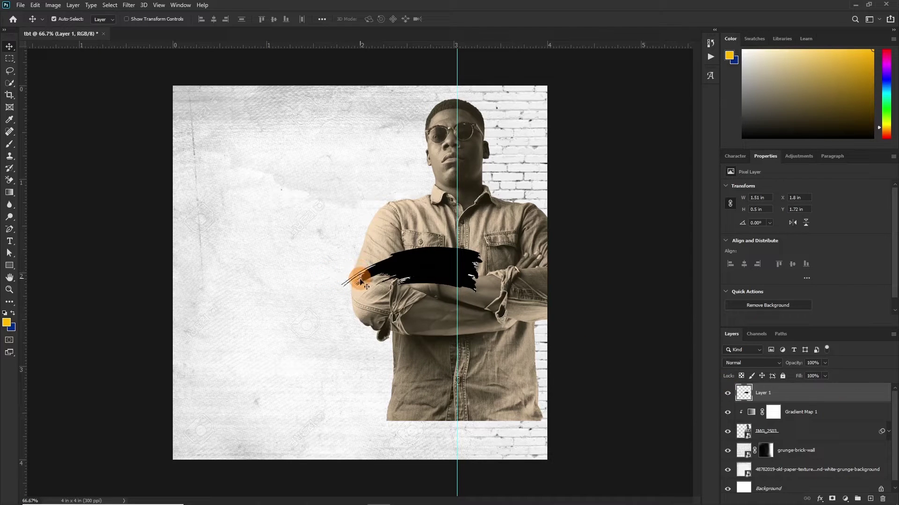
{"action": "double_click", "coordinate": [840, 397]}
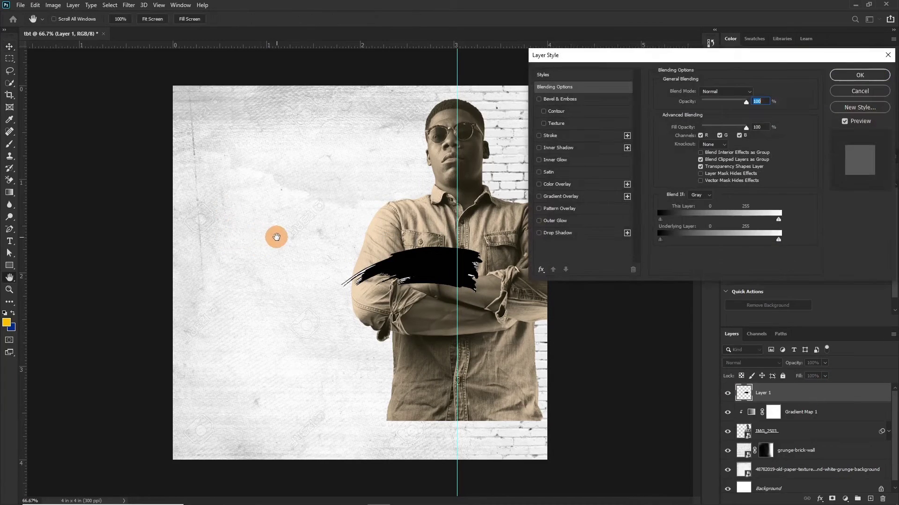
Step: Give Layer 1 a yellow #ffba00 Color Overlay and move it beneath the man's photo
{"action": "left_click", "coordinate": [539, 185]}
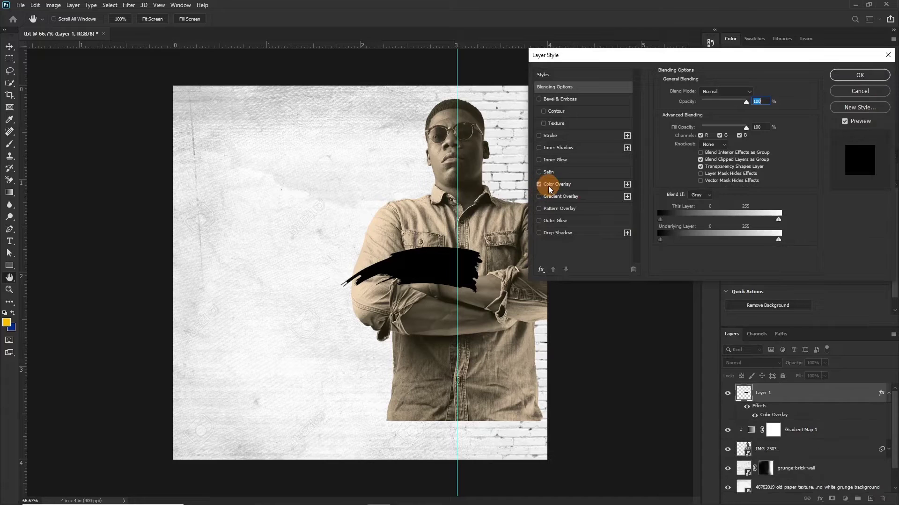
{"action": "left_click", "coordinate": [559, 184]}
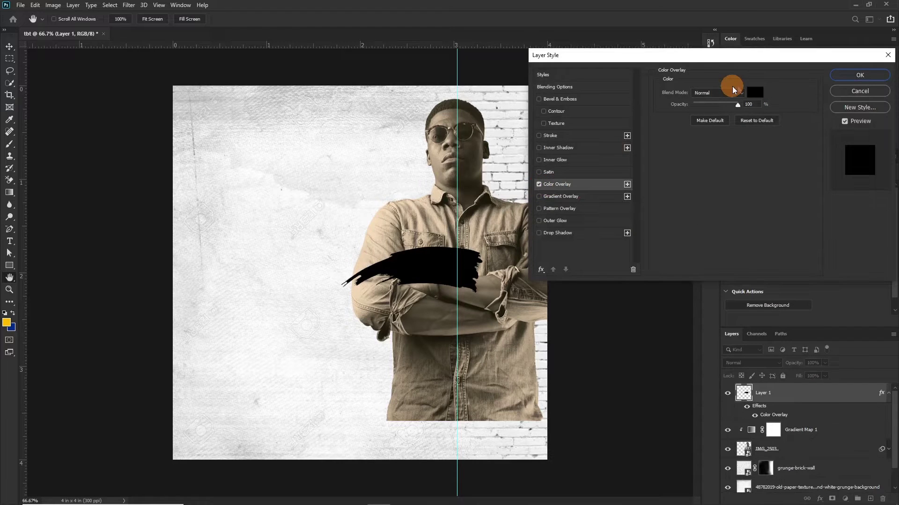
{"action": "left_click", "coordinate": [755, 93]}
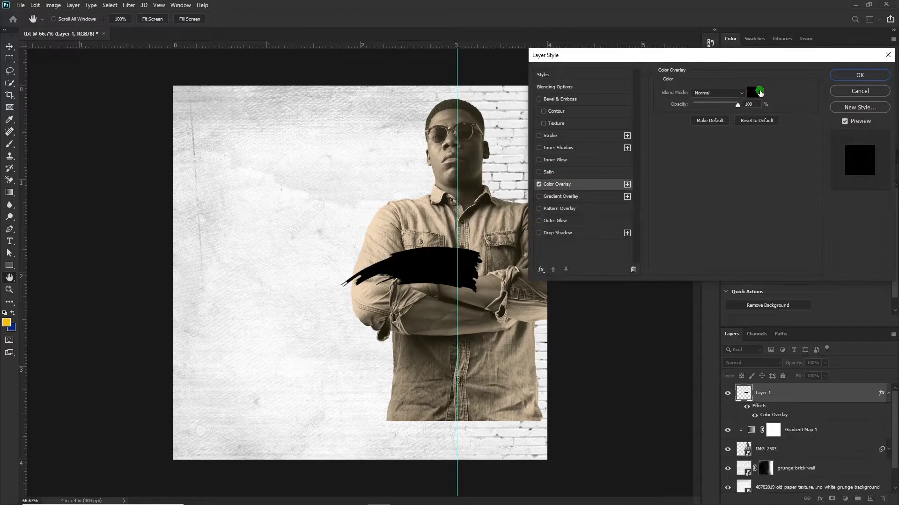
{"action": "left_click", "coordinate": [8, 321]}
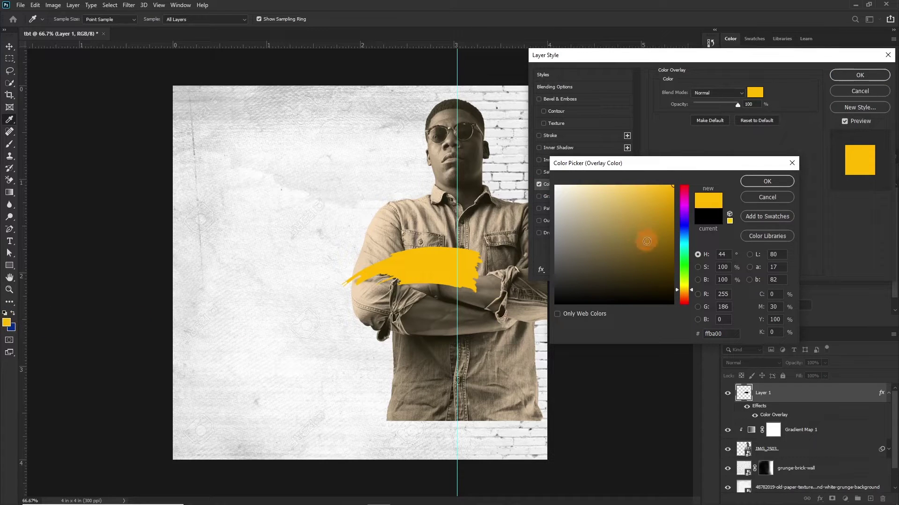
{"action": "left_click", "coordinate": [765, 182]}
{"action": "left_click", "coordinate": [847, 74]}
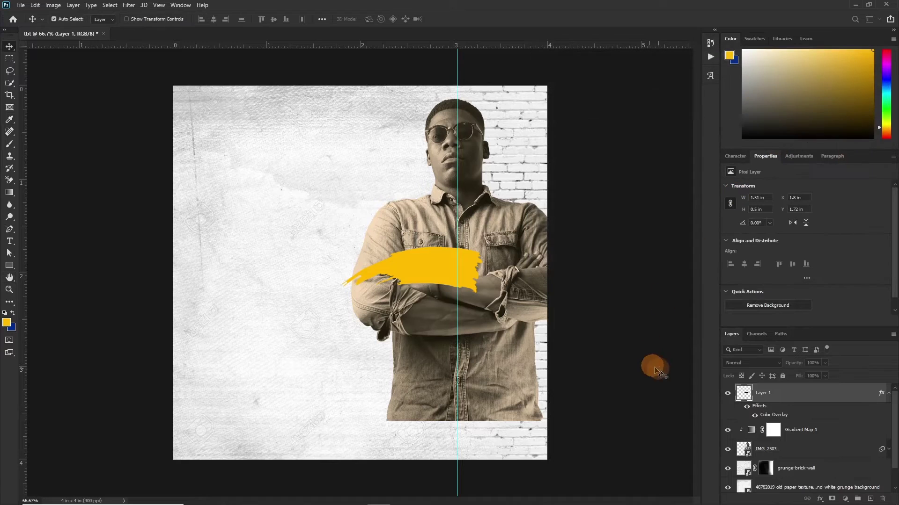
{"action": "mouse_move", "coordinate": [814, 394]}
{"action": "left_mouse_down"}
{"action": "mouse_move", "coordinate": [798, 465]}
{"action": "mouse_move", "coordinate": [795, 451]}
{"action": "left_mouse_up"}
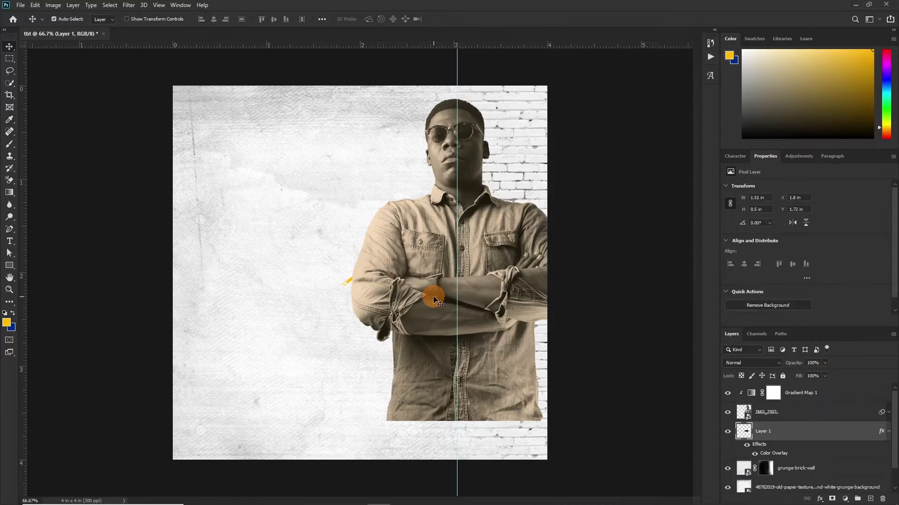
Step: Enlarge the yellow stroke, shift the man's photo right, and set Layer 1 to Multiply
{"action": "key", "text": "ctrl+t"}
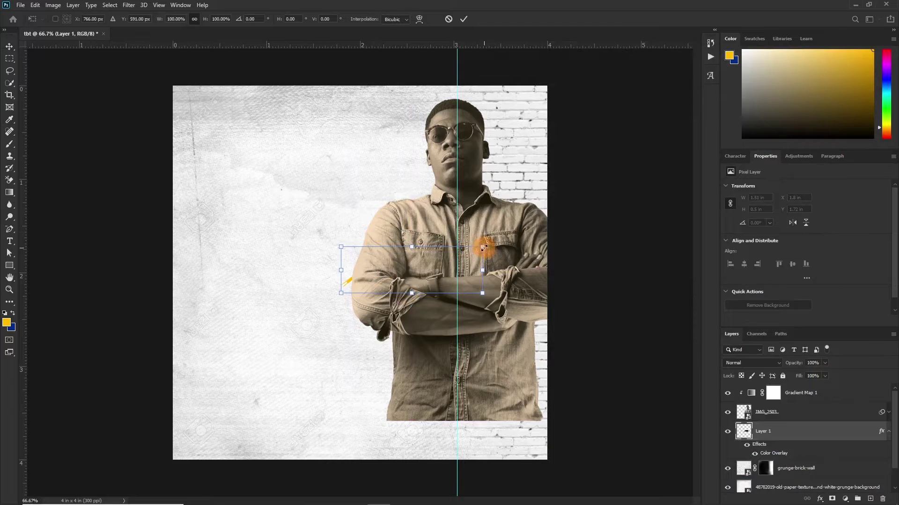
{"action": "mouse_move", "coordinate": [484, 248]}
{"action": "left_mouse_down"}
{"action": "mouse_move", "coordinate": [565, 198]}
{"action": "mouse_move", "coordinate": [475, 251]}
{"action": "left_mouse_up"}
{"action": "left_click", "coordinate": [463, 19]}
{"action": "mouse_move", "coordinate": [389, 194]}
{"action": "left_mouse_down"}
{"action": "mouse_move", "coordinate": [412, 194]}
{"action": "mouse_move", "coordinate": [424, 177]}
{"action": "left_mouse_up"}
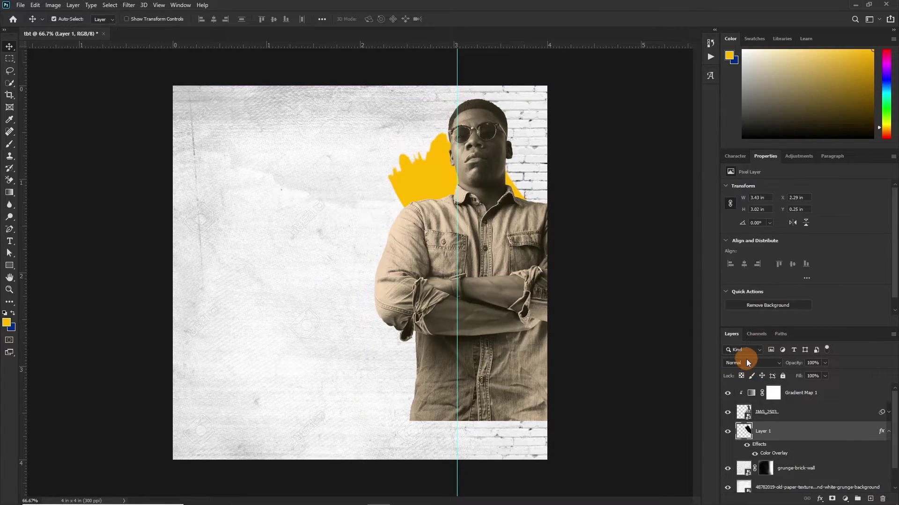
{"action": "left_click", "coordinate": [746, 363]}
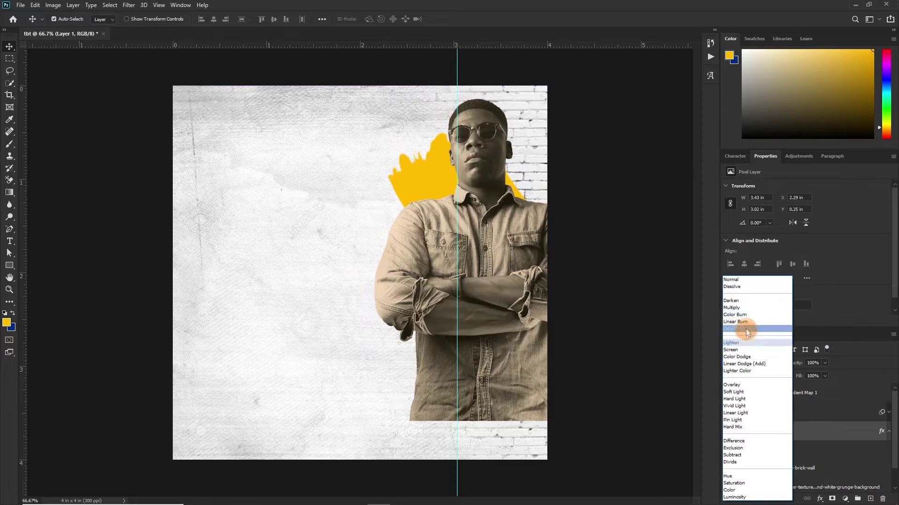
{"action": "left_click", "coordinate": [733, 307]}
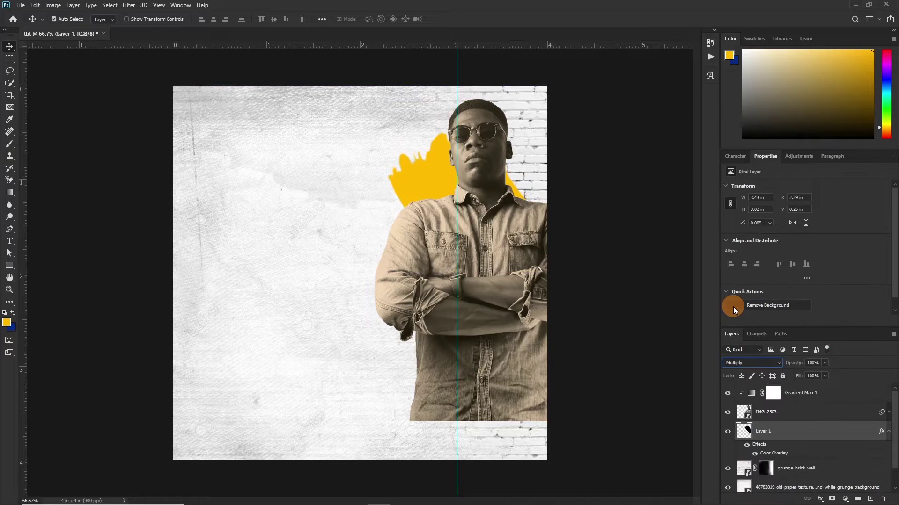
Step: Rasterize Layer 1's layer style, keep it on Multiply, and rotate it into a diagonal slash
{"action": "right_click", "coordinate": [816, 435]}
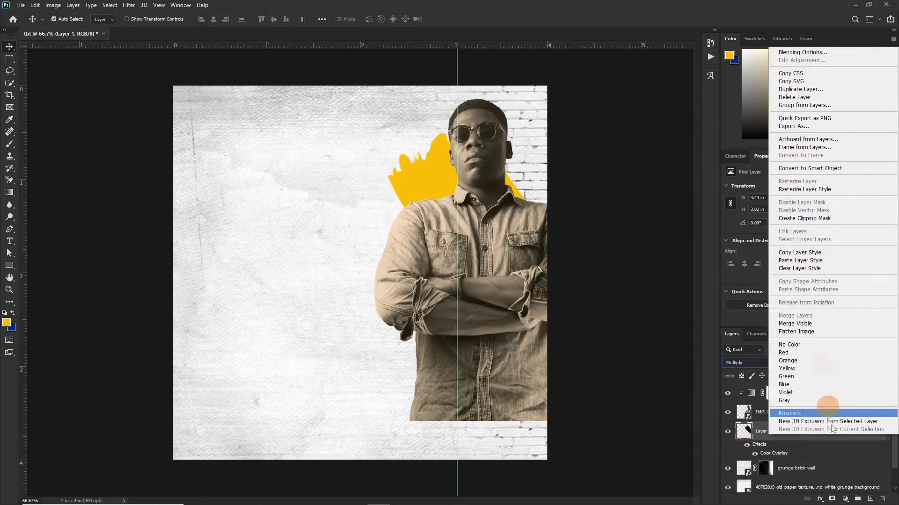
{"action": "left_click", "coordinate": [845, 449]}
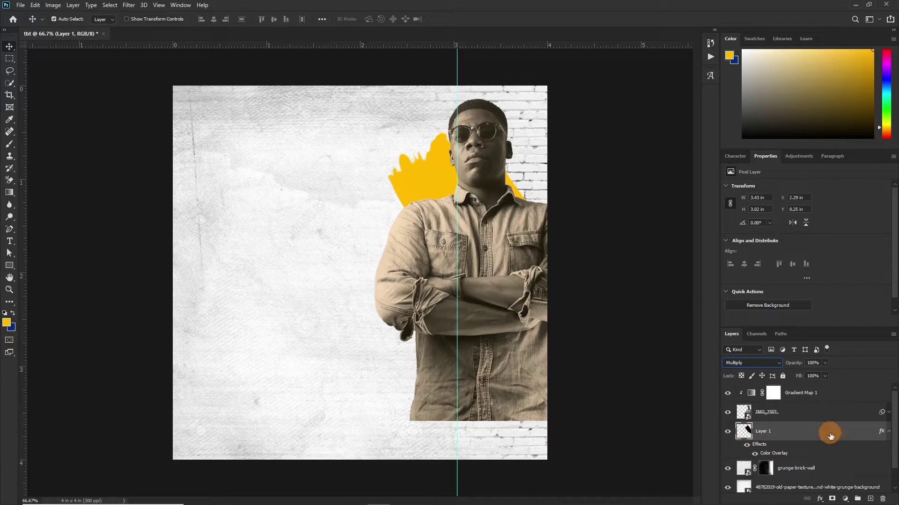
{"action": "right_click", "coordinate": [840, 434]}
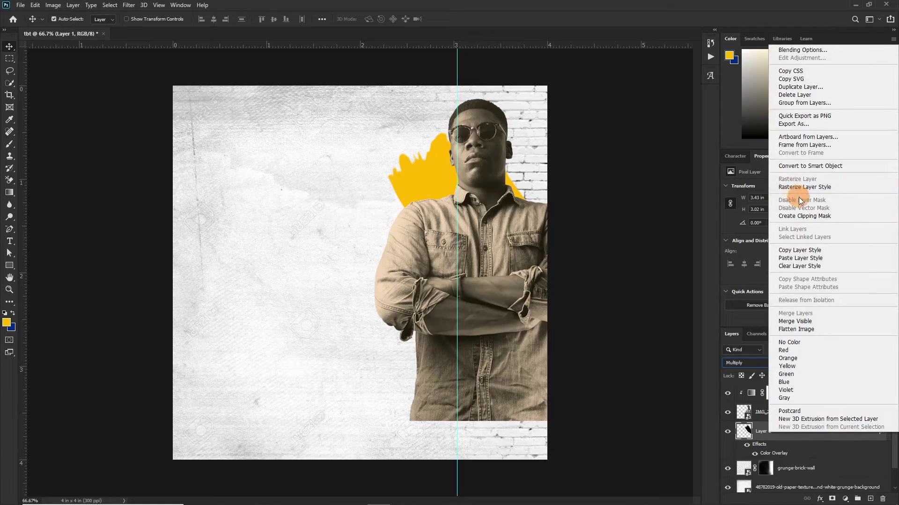
{"action": "left_click", "coordinate": [804, 187]}
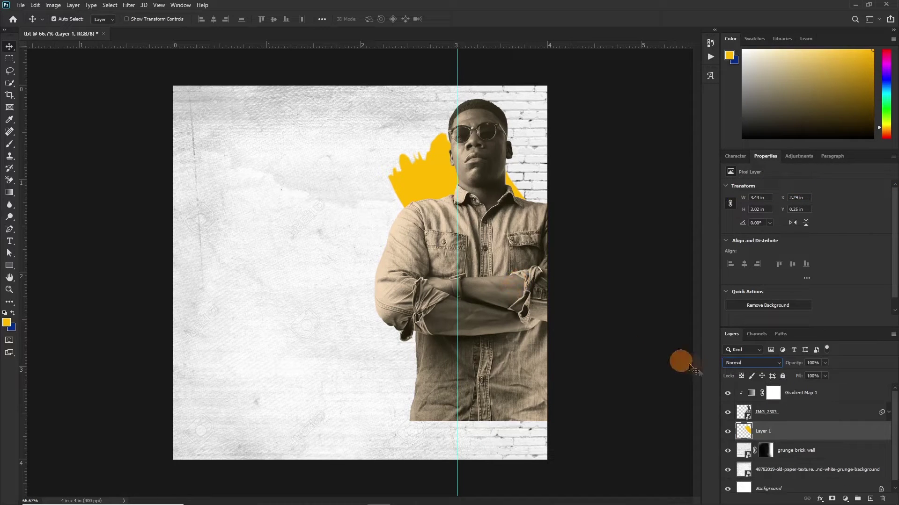
{"action": "left_click", "coordinate": [750, 364]}
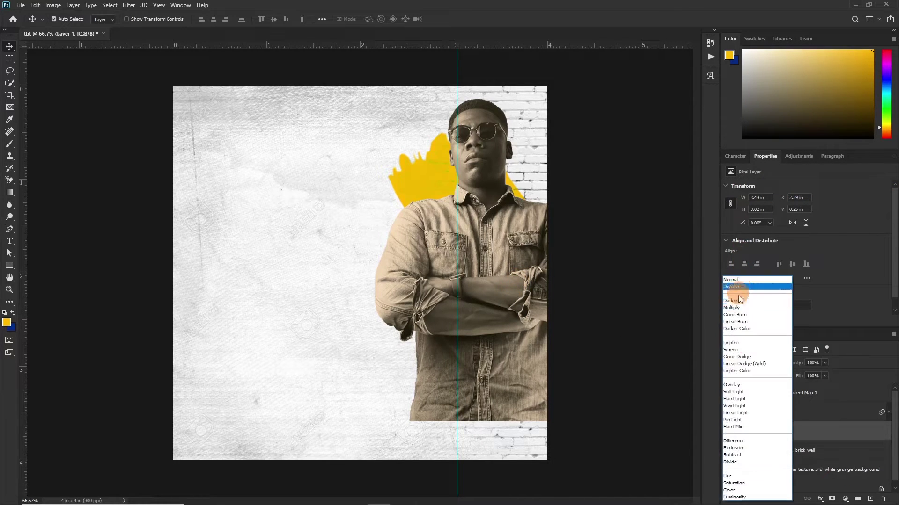
{"action": "left_click", "coordinate": [734, 309]}
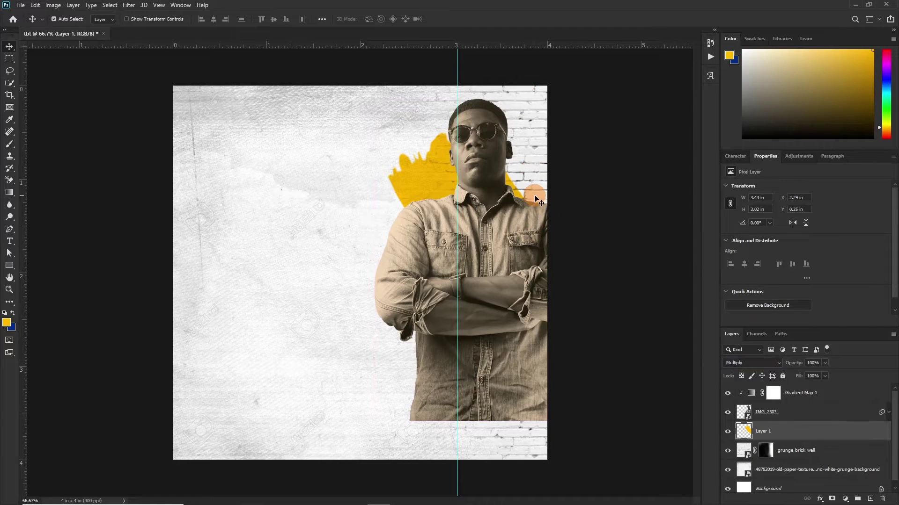
{"action": "key", "text": "ctrl+t"}
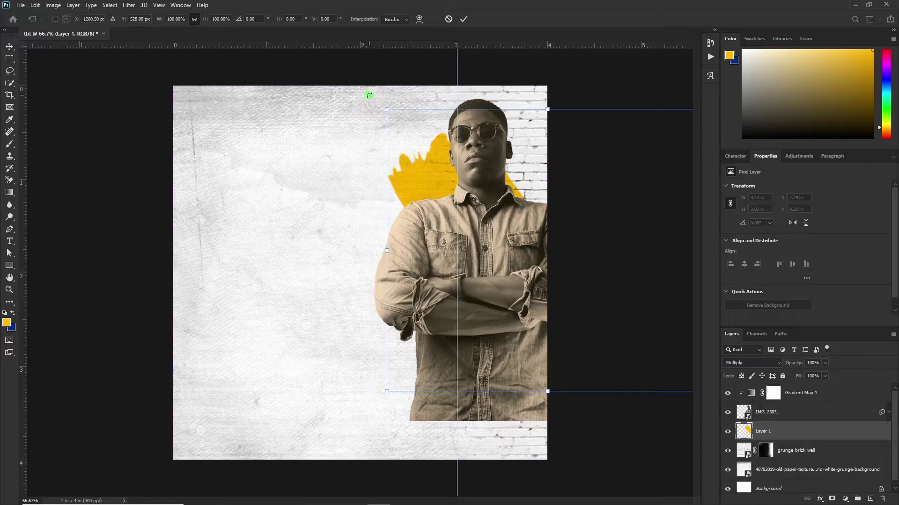
{"action": "left_click_drag", "start_coordinate": [369, 95], "coordinate": [579, 219]}
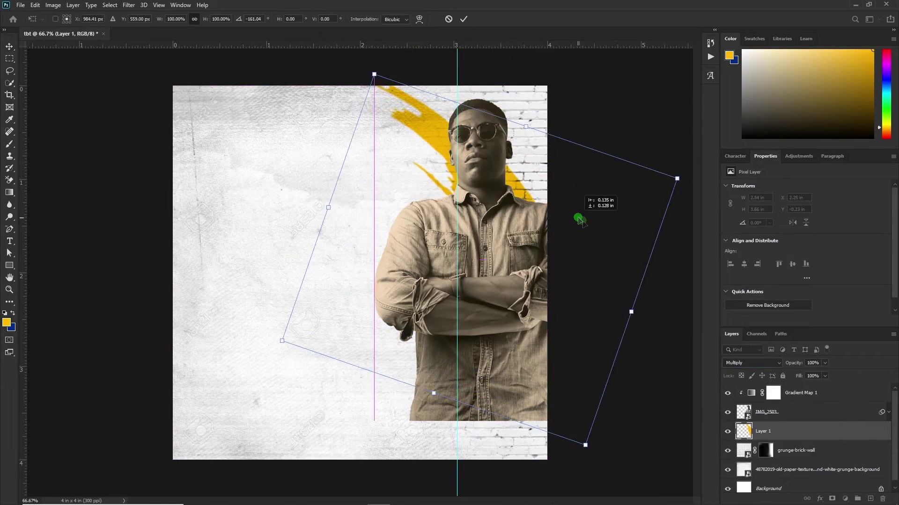
Step: Apply the rotation and group the layers into IMAGE and BCK folders
{"action": "left_click", "coordinate": [463, 19]}
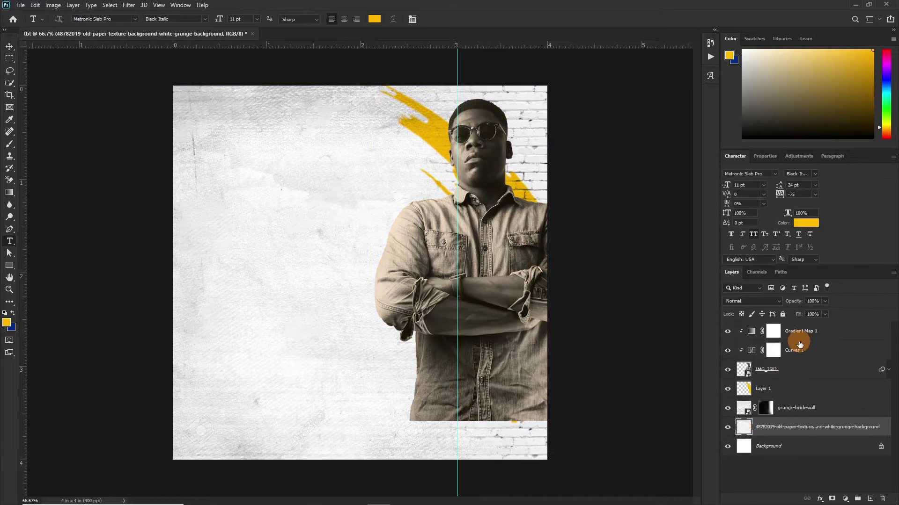
{"action": "left_click", "coordinate": [792, 417], "text": "shift"}
{"action": "key", "text": "ctrl+g"}
{"action": "left_click", "coordinate": [822, 351], "text": "shift"}
{"action": "key", "text": "ctrl+g"}
{"action": "key", "text": "a"}
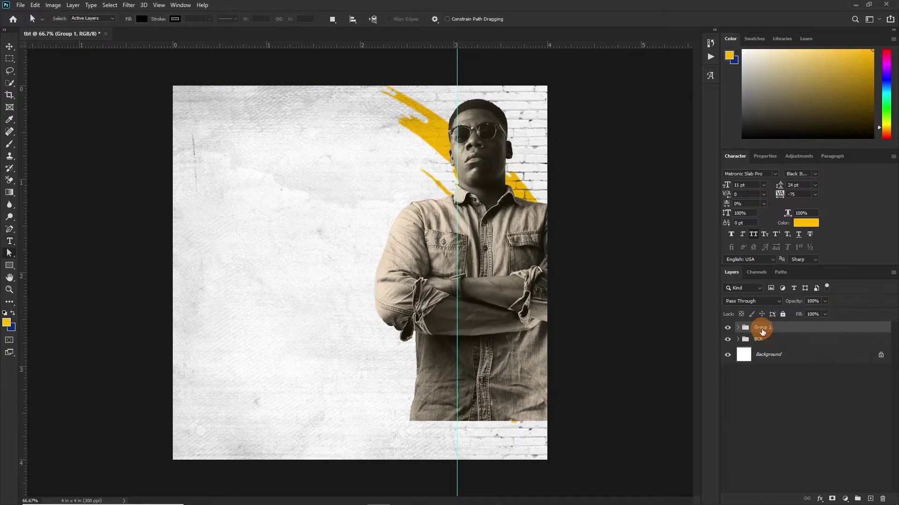
{"action": "double_click", "coordinate": [761, 327]}
{"action": "type", "text": "IMAGE"}
{"action": "key", "text": "Return"}
{"action": "key", "text": "v"}
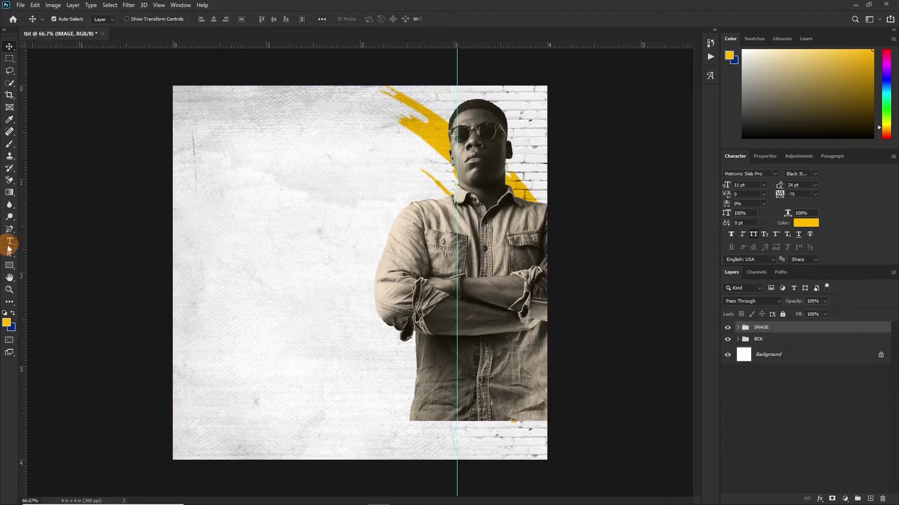
Step: Type a two-line THROW BACK headline, tighten its spacing, enlarge it and move it below IMAGE
{"action": "left_click", "coordinate": [10, 242]}
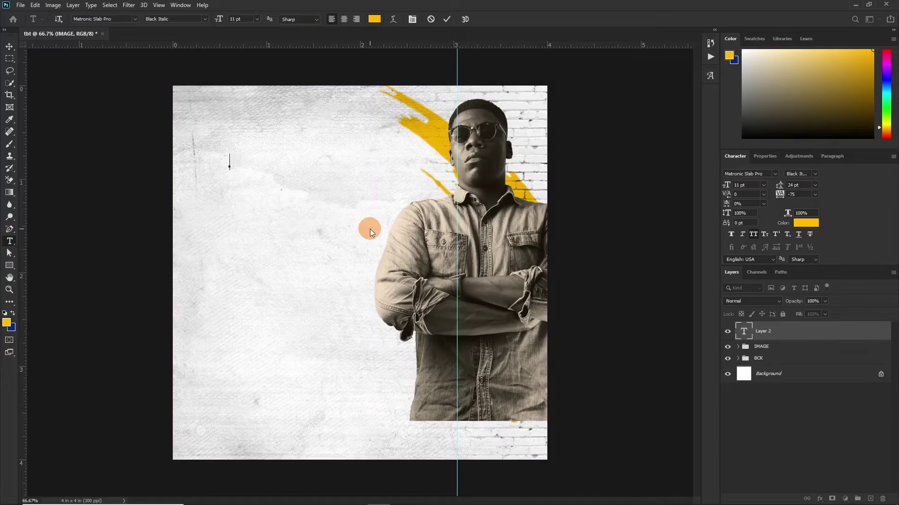
{"action": "type", "text": "THROW"}
{"action": "key", "text": "Return"}
{"action": "type", "text": "BACK"}
{"action": "key", "text": "ctrl+shift+Left"}
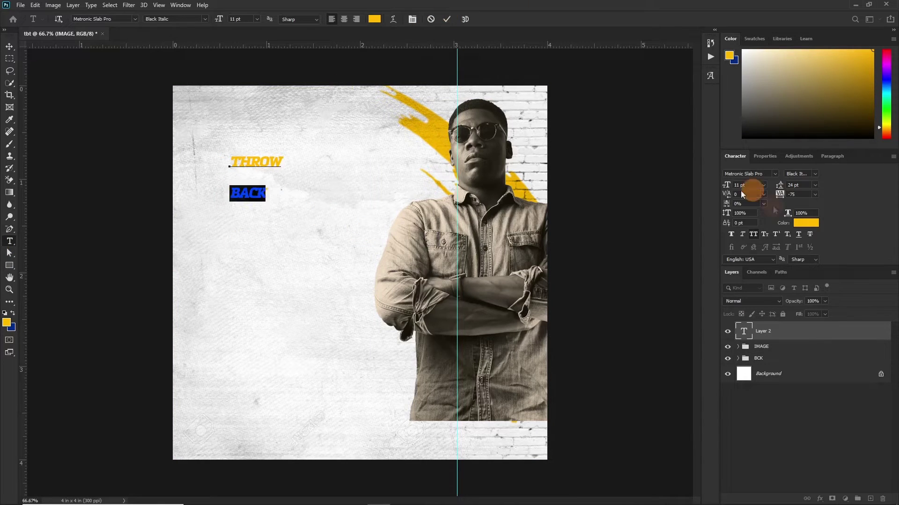
{"action": "left_click_drag", "start_coordinate": [726, 185], "coordinate": [741, 190]}
{"action": "left_click_drag", "start_coordinate": [779, 185], "coordinate": [774, 184]}
{"action": "left_click", "coordinate": [351, 201]}
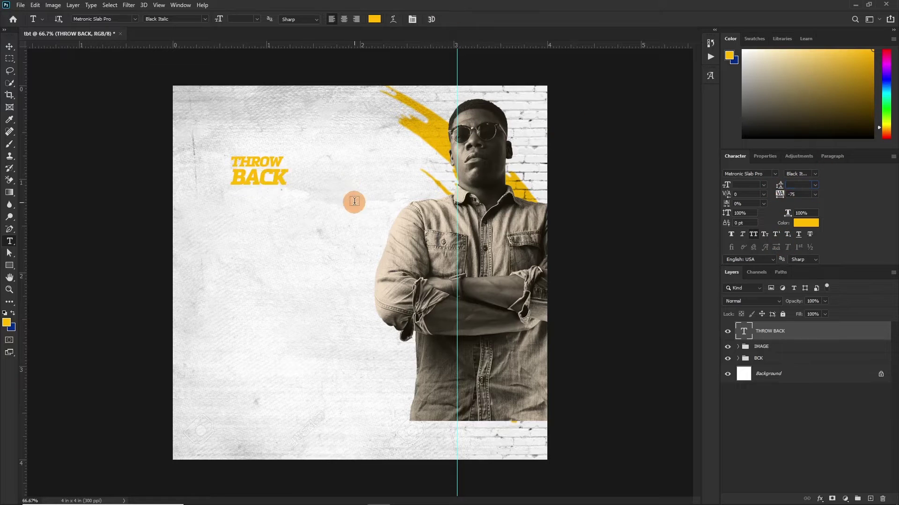
{"action": "key", "text": "ctrl+t"}
{"action": "left_click_drag", "start_coordinate": [287, 197], "coordinate": [393, 300]}
{"action": "key", "text": "Return"}
{"action": "key", "text": "ctrl+["}
Step: Make the word THROW larger and color BACK dark grey #333333
{"action": "left_click_drag", "start_coordinate": [370, 202], "coordinate": [187, 201]}
{"action": "left_click_drag", "start_coordinate": [724, 187], "coordinate": [758, 187]}
{"action": "left_click", "coordinate": [447, 19]}
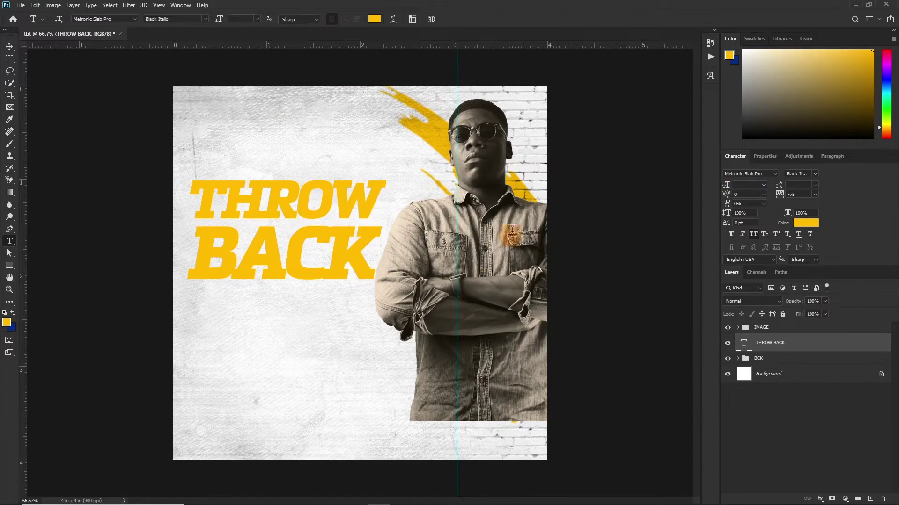
{"action": "left_click_drag", "start_coordinate": [190, 233], "coordinate": [368, 248]}
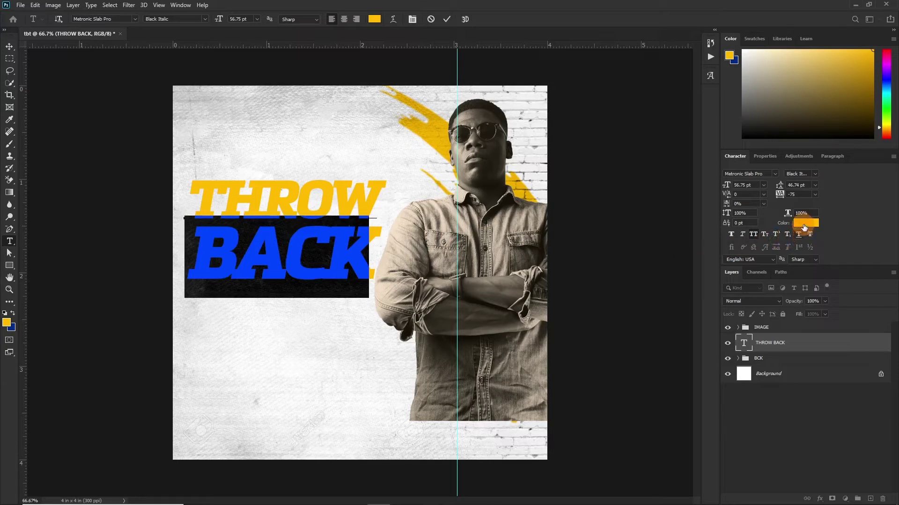
{"action": "left_click", "coordinate": [805, 223]}
{"action": "left_click_drag", "start_coordinate": [562, 259], "coordinate": [554, 265]}
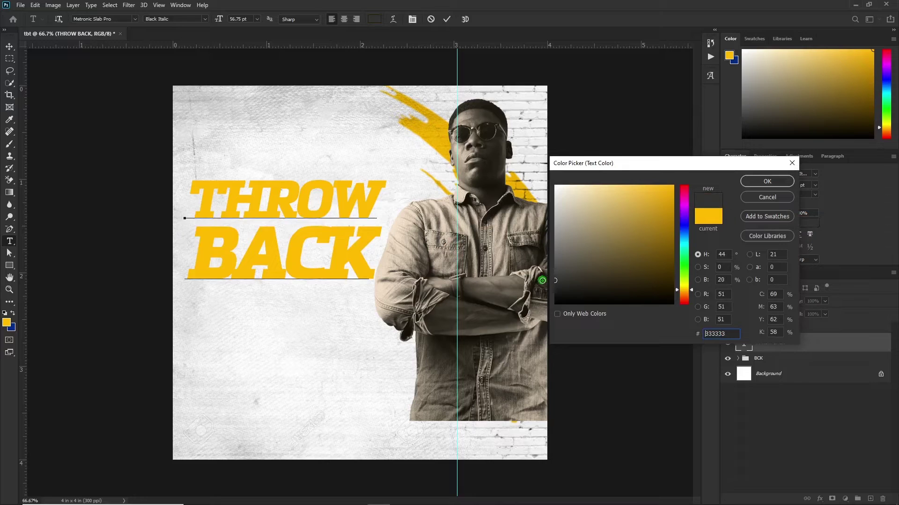
{"action": "key", "text": "Return"}
{"action": "left_click", "coordinate": [447, 19]}
{"action": "left_click", "coordinate": [9, 265]}
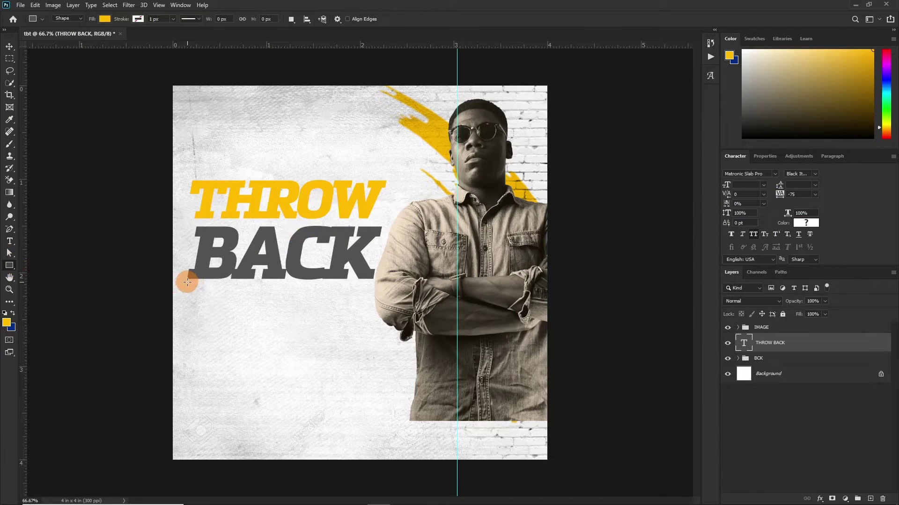
Step: Draw a thin yellow bar beneath BACK and nudge it down slightly
{"action": "mouse_move", "coordinate": [187, 281]}
{"action": "left_mouse_down"}
{"action": "mouse_move", "coordinate": [201, 296]}
{"action": "mouse_move", "coordinate": [375, 296]}
{"action": "left_mouse_up"}
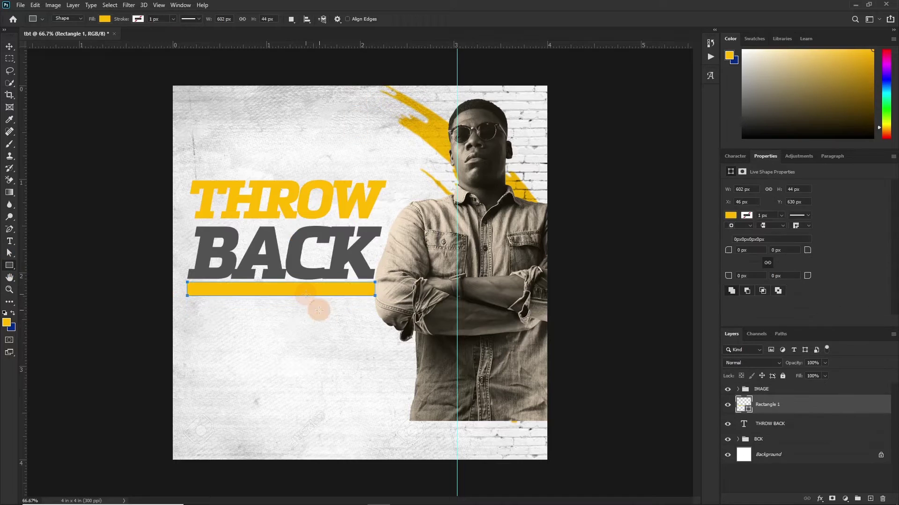
{"action": "left_click_drag", "start_coordinate": [319, 310], "coordinate": [281, 298]}
{"action": "key", "text": "v"}
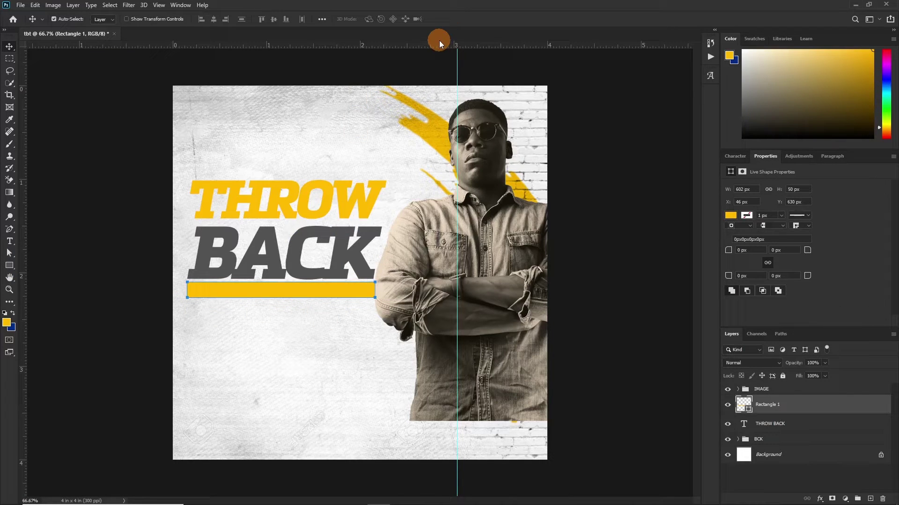
{"action": "key", "text": "Down"}
{"action": "key", "text": "Down"}
{"action": "key", "text": "Down"}
{"action": "key", "text": "Down"}
{"action": "key", "text": "Down"}
{"action": "key", "text": "Down"}
{"action": "key", "text": "Down"}
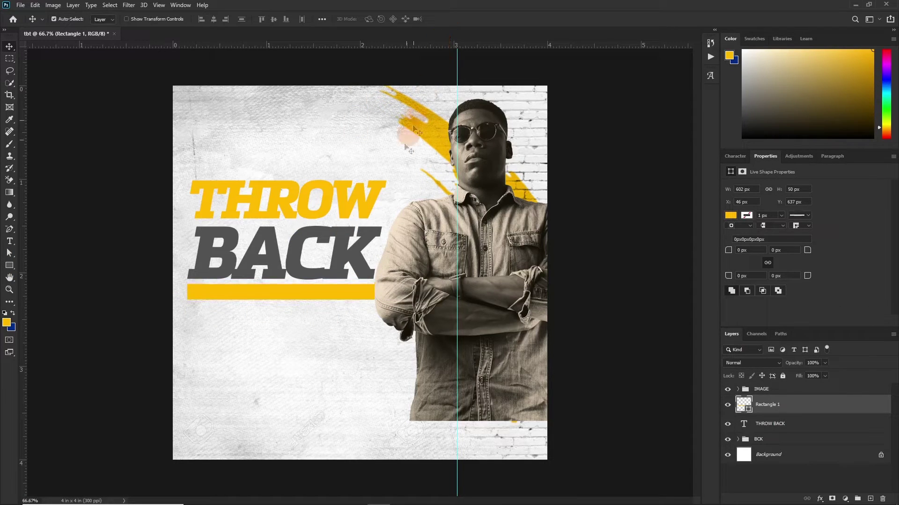
Step: Scale THROW BACK and the yellow bar together to 89.98%
{"action": "left_click", "coordinate": [790, 424], "text": "shift"}
{"action": "key", "text": "ctrl+t"}
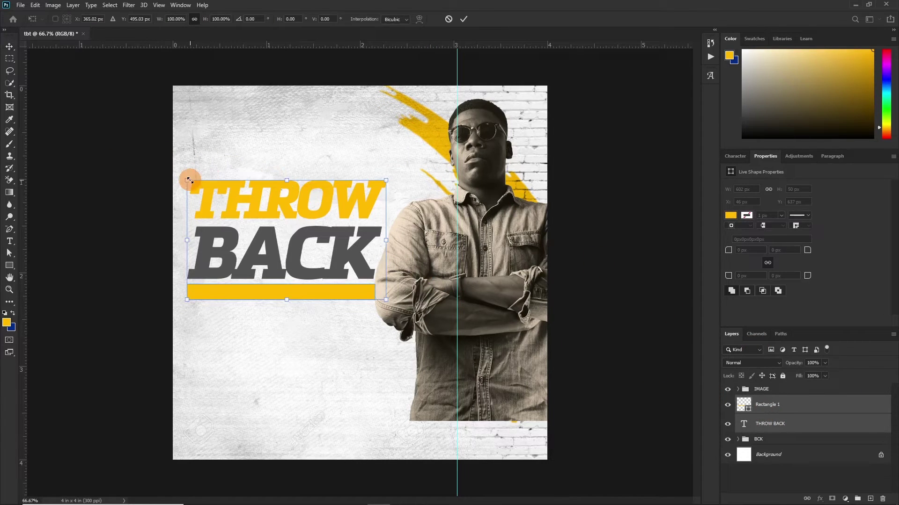
{"action": "left_click_drag", "start_coordinate": [187, 180], "coordinate": [195, 185]}
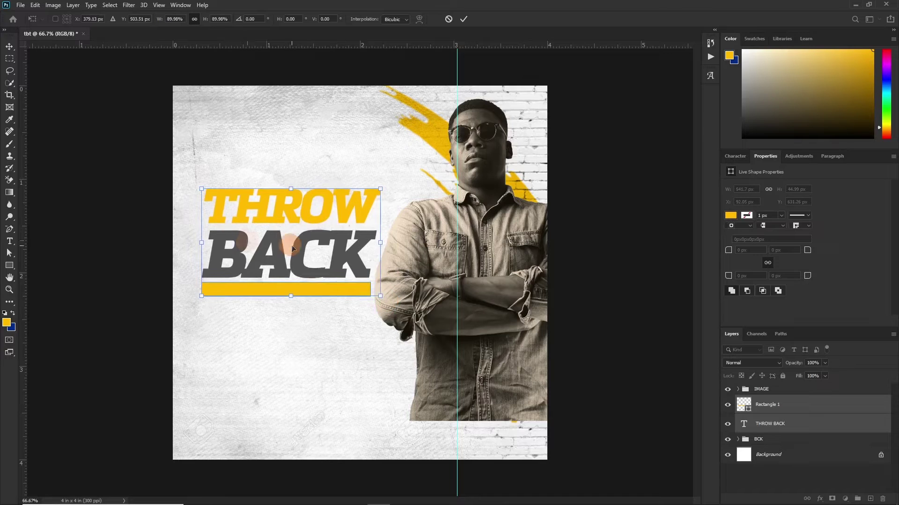
{"action": "left_click", "coordinate": [462, 21]}
Step: Add a new text line 'AN AWRANGE STUDIOS EVENTS' above THROW
{"action": "key", "text": "t"}
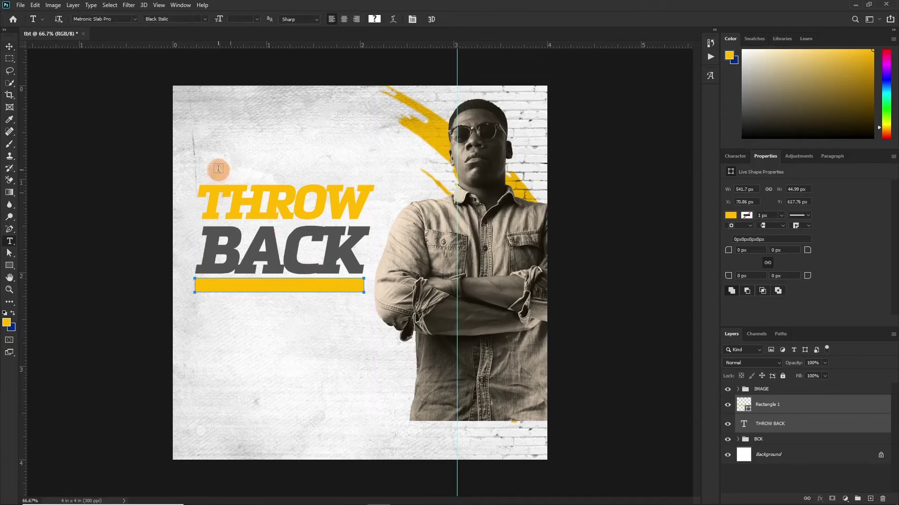
{"action": "left_click", "coordinate": [214, 167]}
{"action": "type", "text": "AW"}
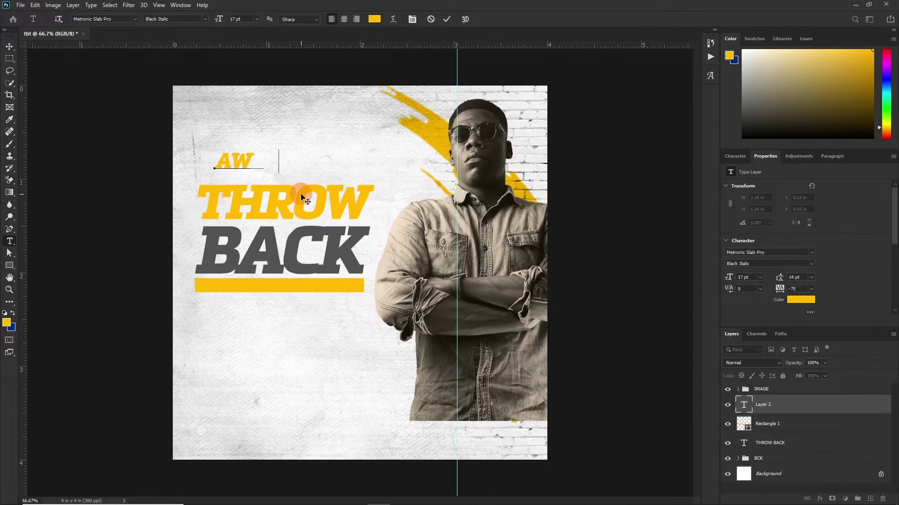
{"action": "type", "text": "RANGESTUDIOS CREATIONS"}
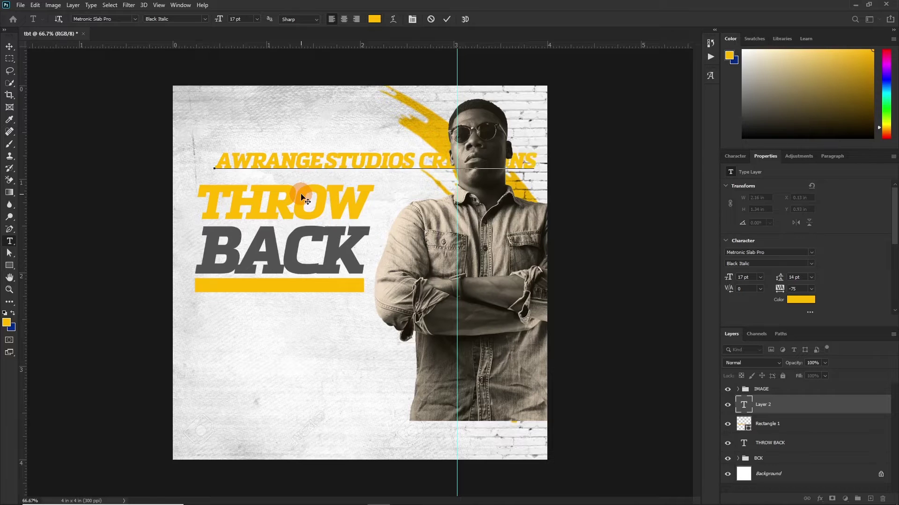
{"action": "left_click_drag", "start_coordinate": [412, 162], "coordinate": [615, 155]}
{"action": "type", "text": "EVENTS"}
{"action": "left_click", "coordinate": [225, 164]}
{"action": "type", "text": "AN"}
{"action": "left_click", "coordinate": [446, 19]}
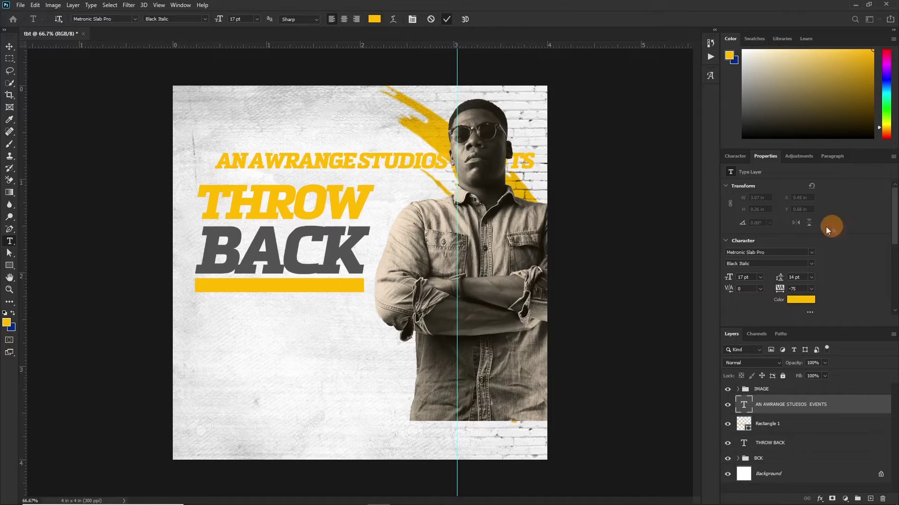
Step: Set the studio line to 9 pt Semi Bold Italic with 0 letter spacing
{"action": "left_click", "coordinate": [735, 156]}
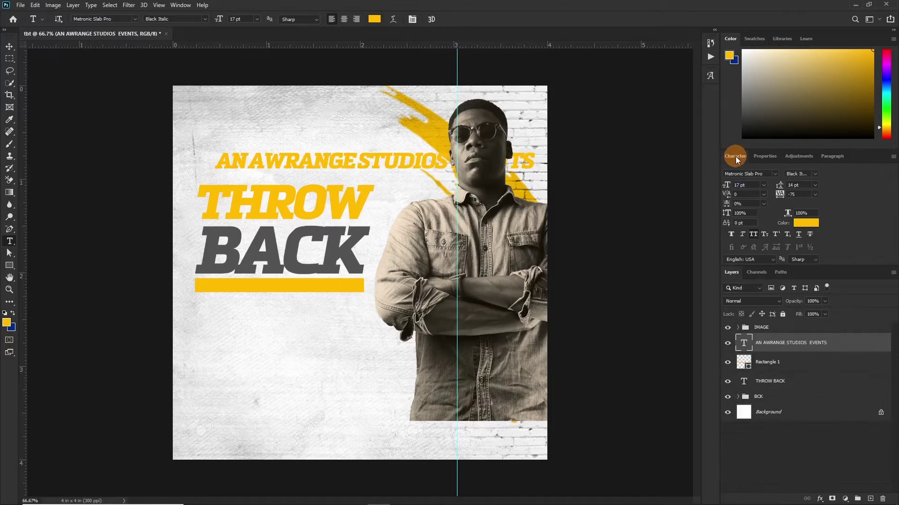
{"action": "left_click", "coordinate": [762, 185]}
{"action": "left_click", "coordinate": [750, 227]}
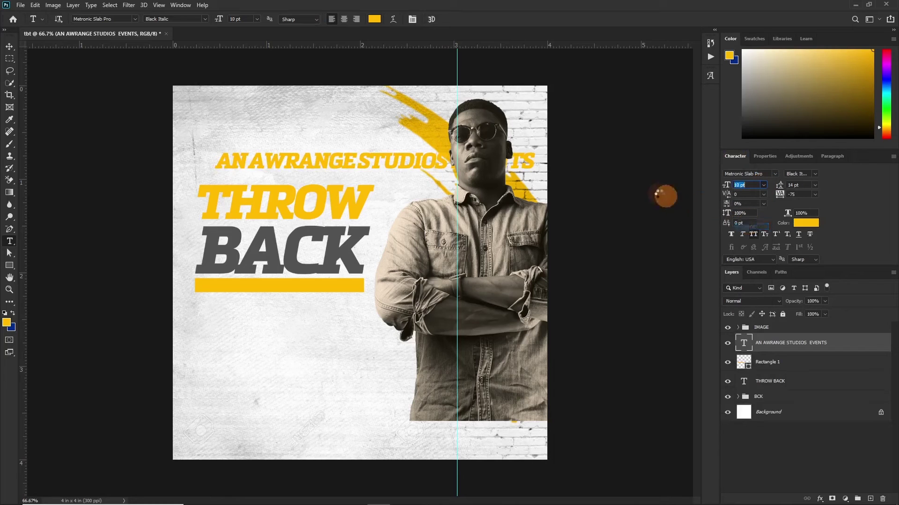
{"action": "left_click", "coordinate": [762, 186]}
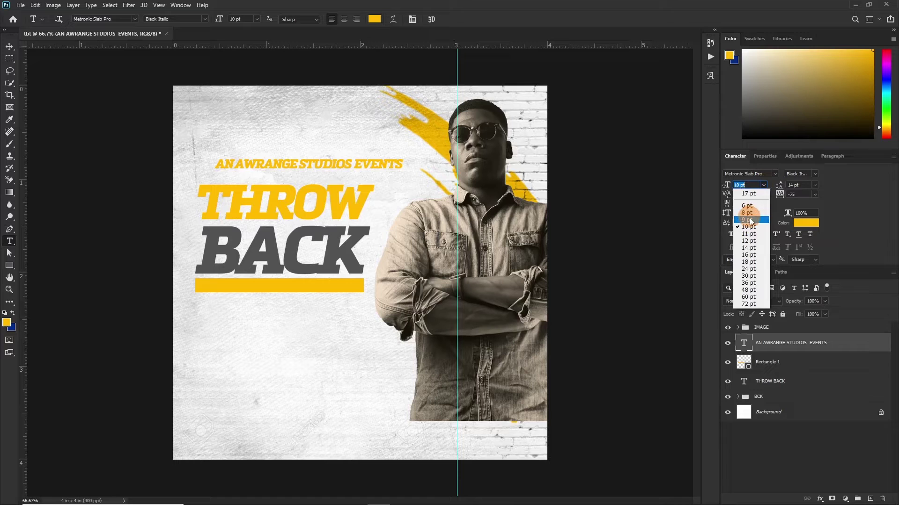
{"action": "left_click", "coordinate": [751, 220]}
{"action": "left_click", "coordinate": [814, 175]}
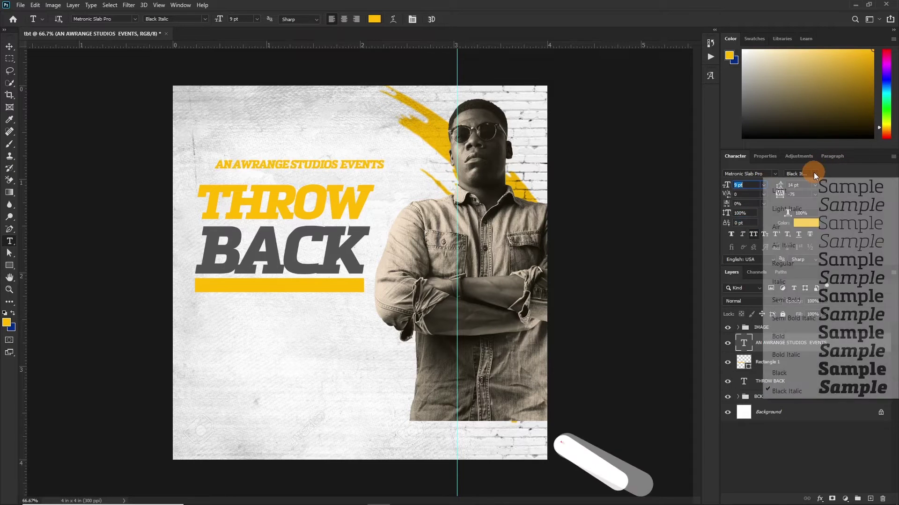
{"action": "left_click", "coordinate": [791, 317]}
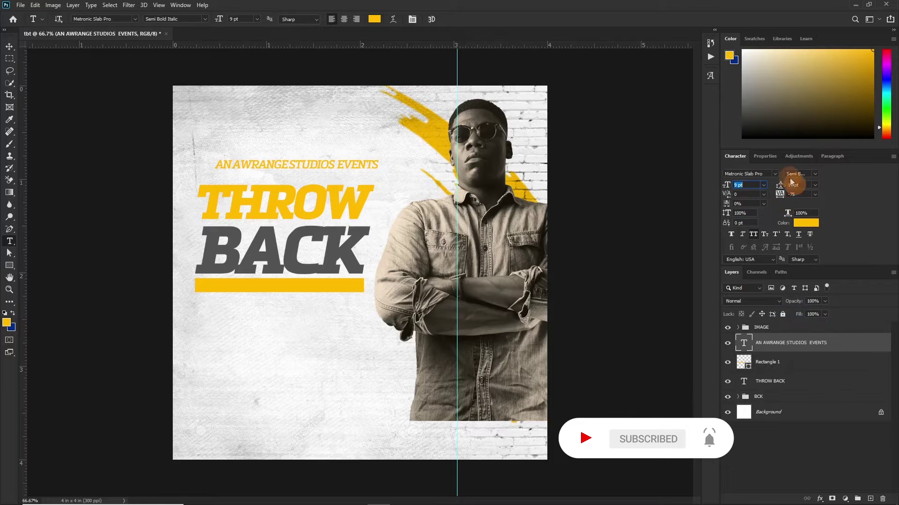
{"action": "left_click", "coordinate": [815, 195]}
{"action": "left_click", "coordinate": [801, 248]}
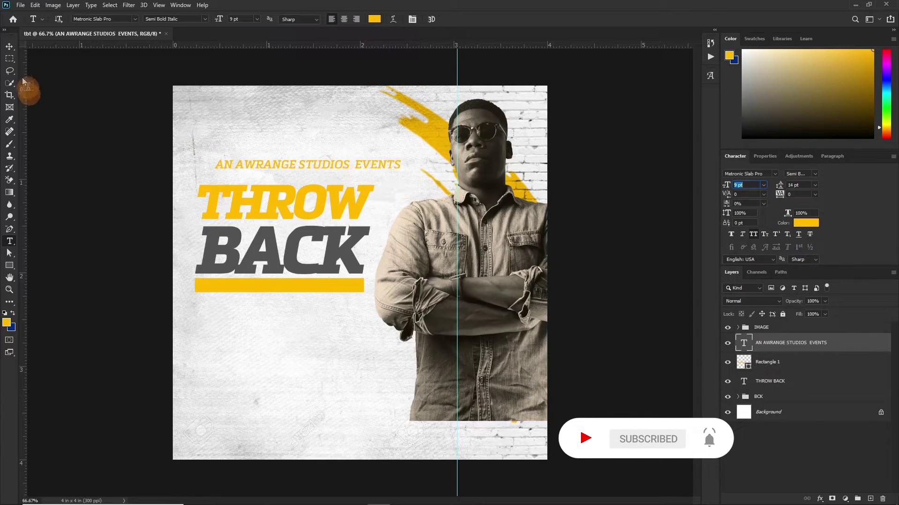
Step: Scale the studio line up and nudge it down closer to THROW
{"action": "left_click", "coordinate": [9, 52]}
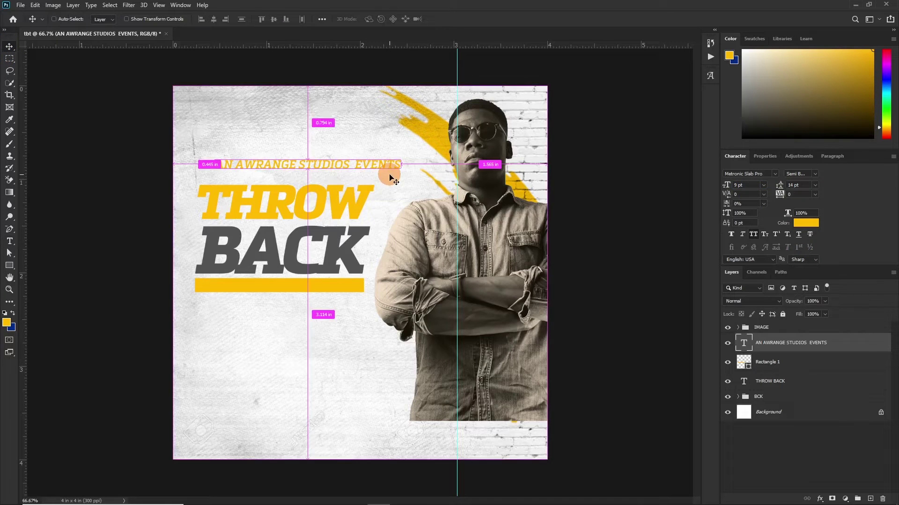
{"action": "key", "text": "ctrl+t"}
{"action": "left_click_drag", "start_coordinate": [399, 160], "coordinate": [376, 159]}
{"action": "left_click", "coordinate": [217, 166]}
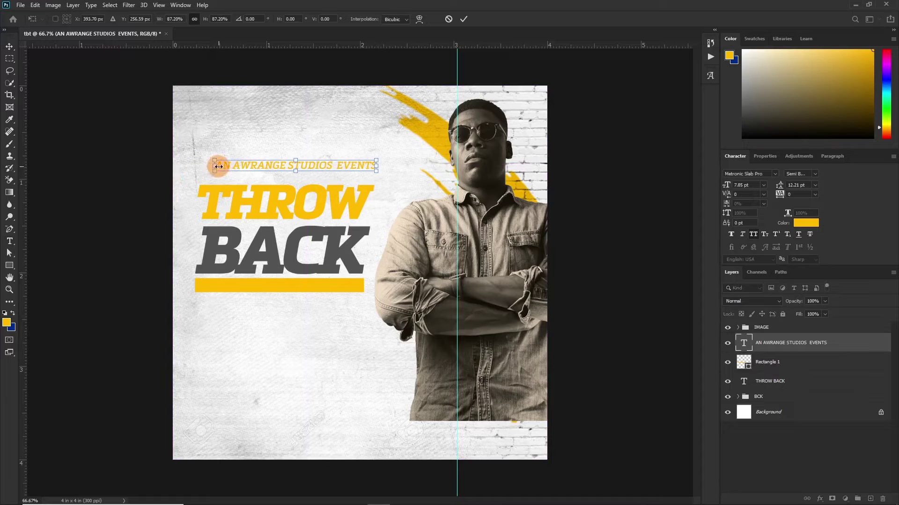
{"action": "left_click_drag", "start_coordinate": [211, 171], "coordinate": [201, 178]}
{"action": "left_click", "coordinate": [524, 82]}
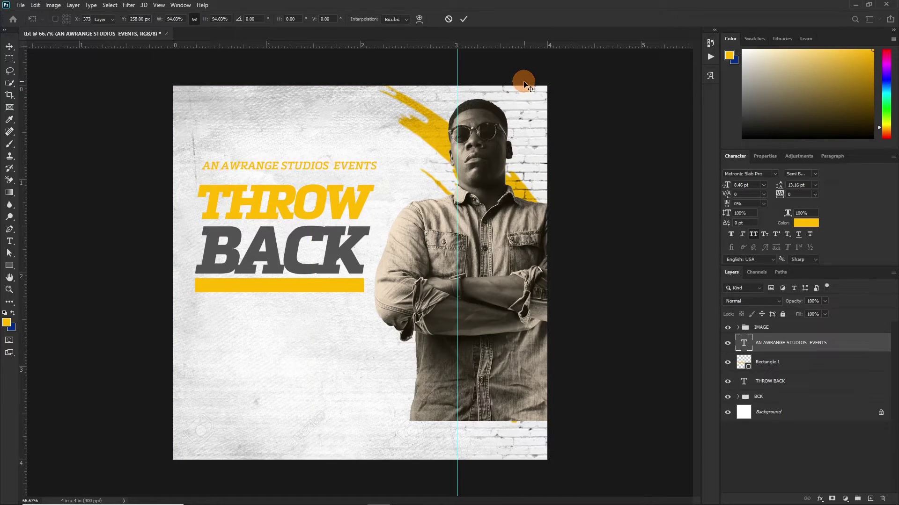
{"action": "key", "text": "Down"}
{"action": "key", "text": "Down"}
{"action": "key", "text": "Down"}
{"action": "key", "text": "Down"}
{"action": "key", "text": "Down"}
{"action": "key", "text": "Down"}
{"action": "key", "text": "Down"}
{"action": "key", "text": "Down"}
{"action": "key", "text": "Down"}
{"action": "key", "text": "Down"}
{"action": "key", "text": "Down"}
{"action": "key", "text": "Down"}
{"action": "key", "text": "Down"}
{"action": "key", "text": "Down"}
{"action": "key", "text": "Down"}
{"action": "key", "text": "Down"}
{"action": "key", "text": "Down"}
{"action": "key", "text": "Down"}
{"action": "key", "text": "Down"}
{"action": "key", "text": "Down"}
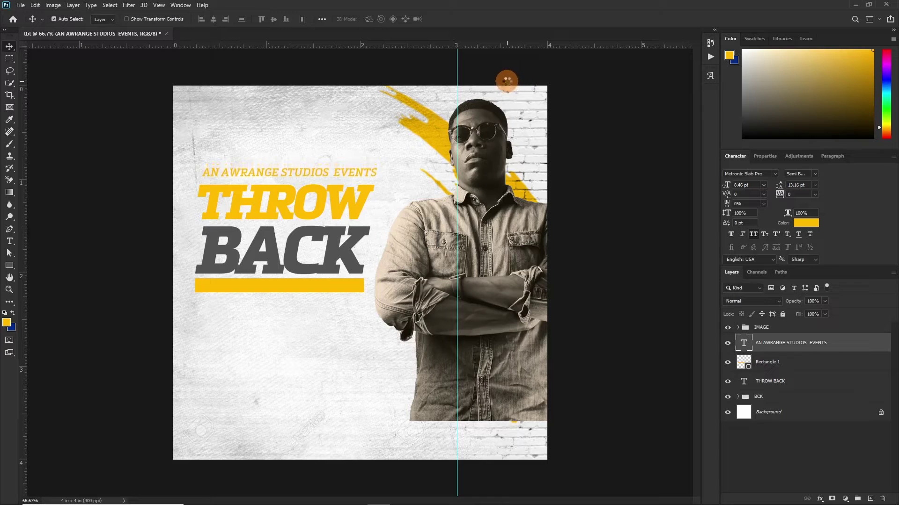
{"action": "key", "text": "Down"}
{"action": "key", "text": "Down"}
{"action": "key", "text": "Down"}
{"action": "key", "text": "Down"}
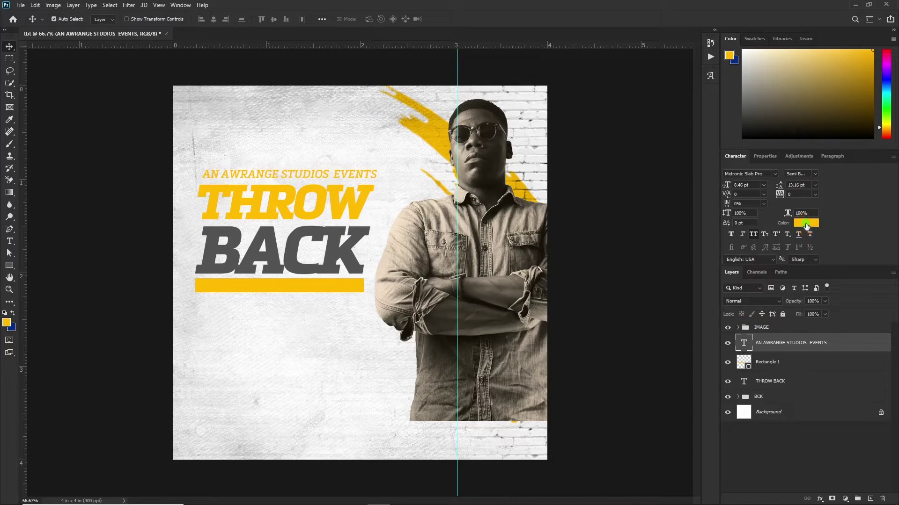
Step: Colour the studio line #535353 grey sampled from BACK, then copy it onto the yellow bar
{"action": "left_click", "coordinate": [806, 223]}
{"action": "left_click_drag", "start_coordinate": [348, 243], "coordinate": [377, 243]}
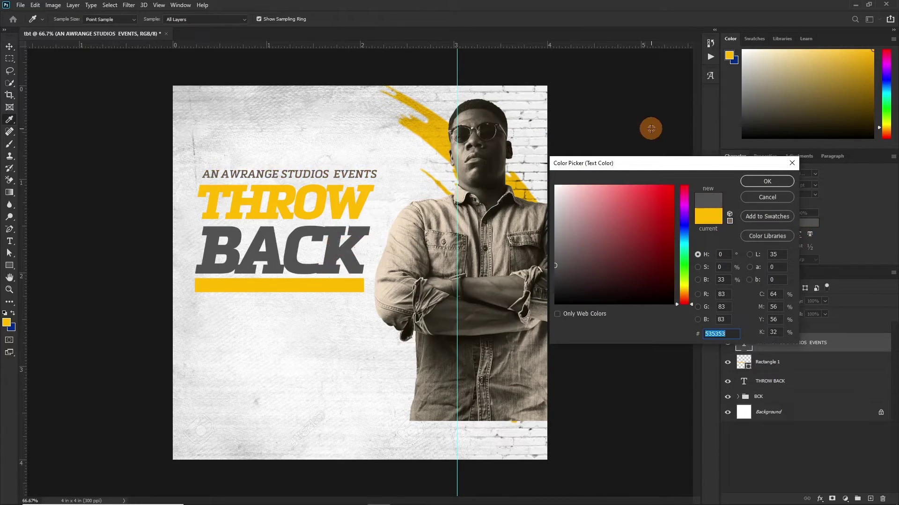
{"action": "left_click", "coordinate": [767, 181]}
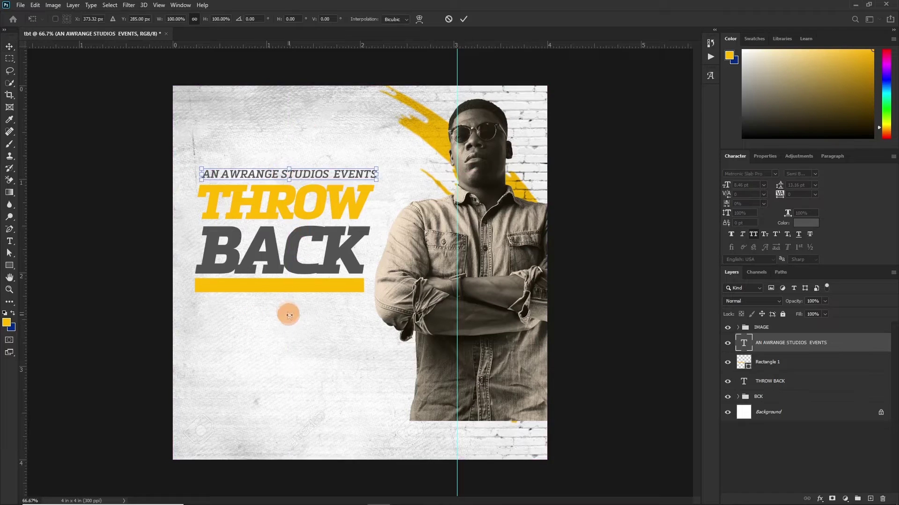
{"action": "left_click_drag", "start_coordinate": [318, 174], "coordinate": [318, 285]}
Step: Retype the copied line on the bar as TERRIFIC THURSDAY and spell-check it
{"action": "double_click", "coordinate": [317, 281]}
{"action": "type", "text": "TERRIEIC THURSDA"}
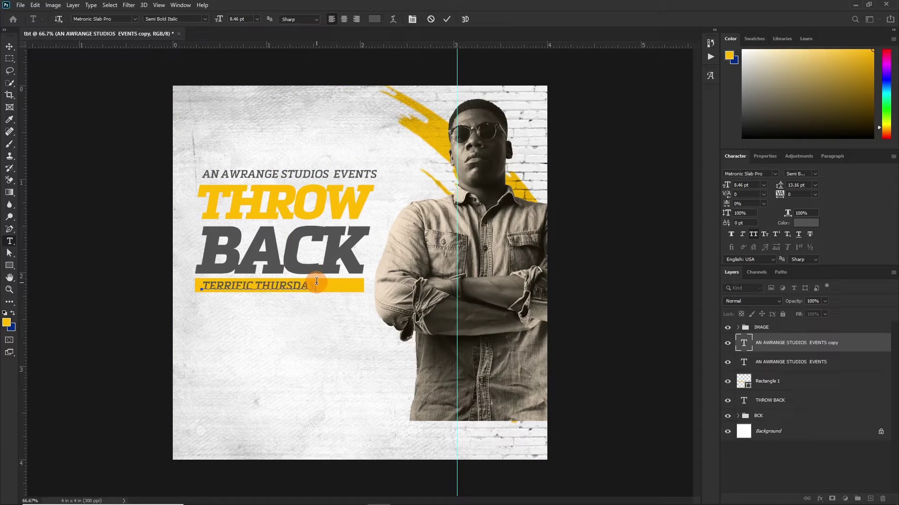
{"action": "type", "text": "Y"}
{"action": "right_click", "coordinate": [226, 286]}
{"action": "left_click", "coordinate": [253, 359]}
{"action": "left_click", "coordinate": [417, 192]}
{"action": "left_click", "coordinate": [447, 19]}
Step: Make TERRIFIC THURSDAY white Black Italic and centre it on the yellow bar
{"action": "left_click", "coordinate": [801, 173]}
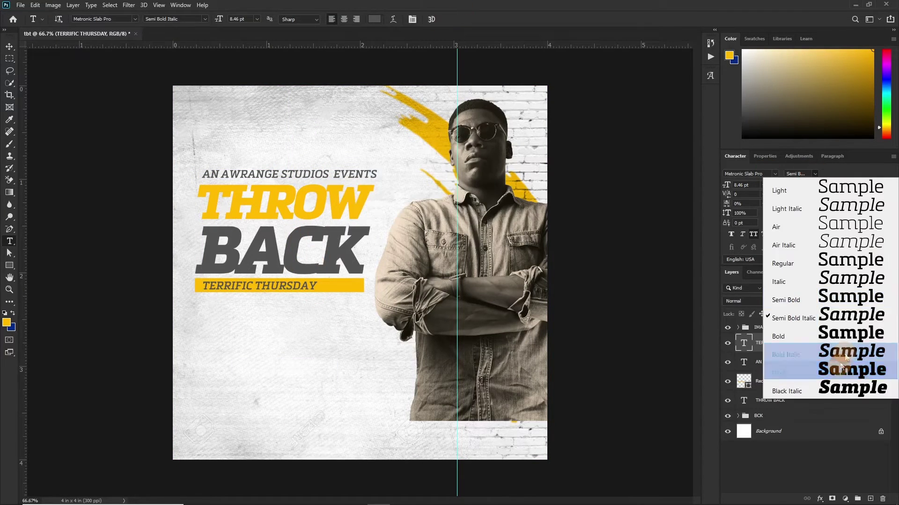
{"action": "left_click", "coordinate": [842, 388]}
{"action": "left_click", "coordinate": [805, 223]}
{"action": "left_click", "coordinate": [770, 181]}
{"action": "key", "text": "ctrl+Return"}
{"action": "key", "text": "v"}
{"action": "left_click", "coordinate": [767, 381], "text": "ctrl"}
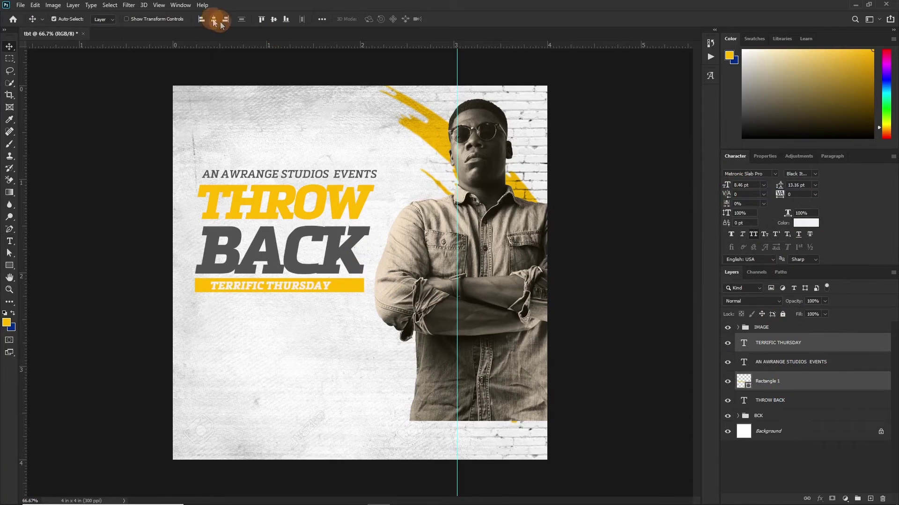
{"action": "left_click", "coordinate": [213, 19]}
Step: Lock the BCK group and group THROW BACK, the bar and subheading into Group 1
{"action": "left_click", "coordinate": [310, 321]}
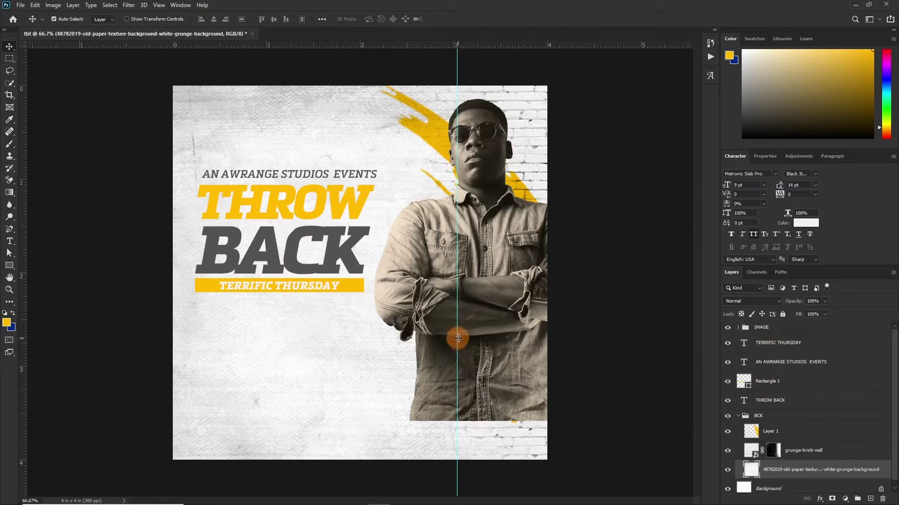
{"action": "left_click", "coordinate": [737, 415]}
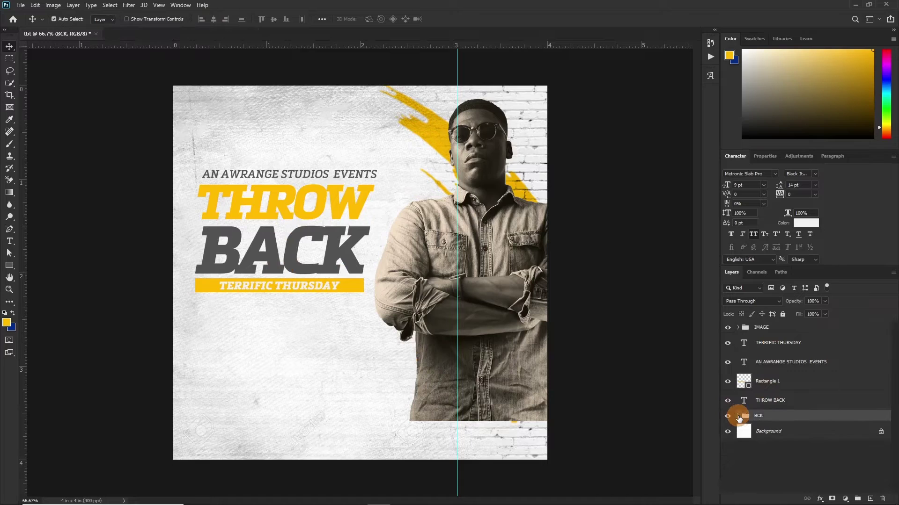
{"action": "left_click", "coordinate": [783, 315]}
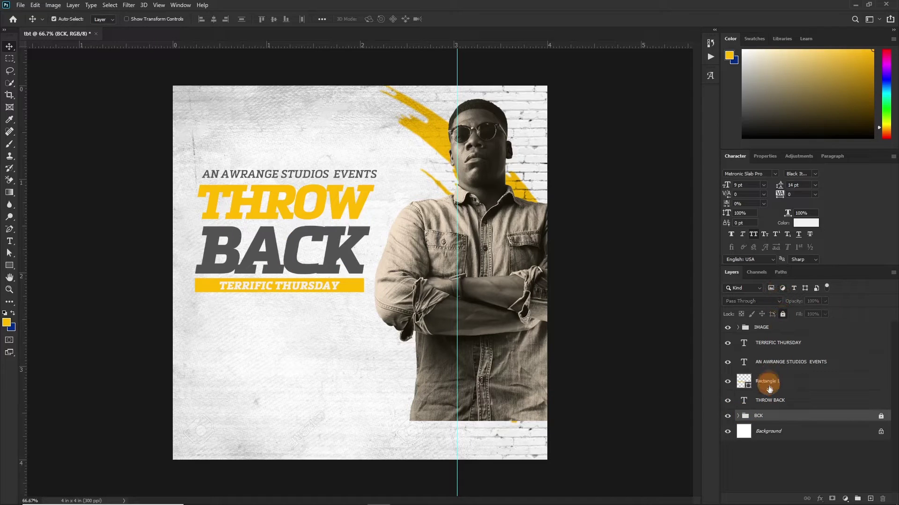
{"action": "left_click", "coordinate": [771, 402]}
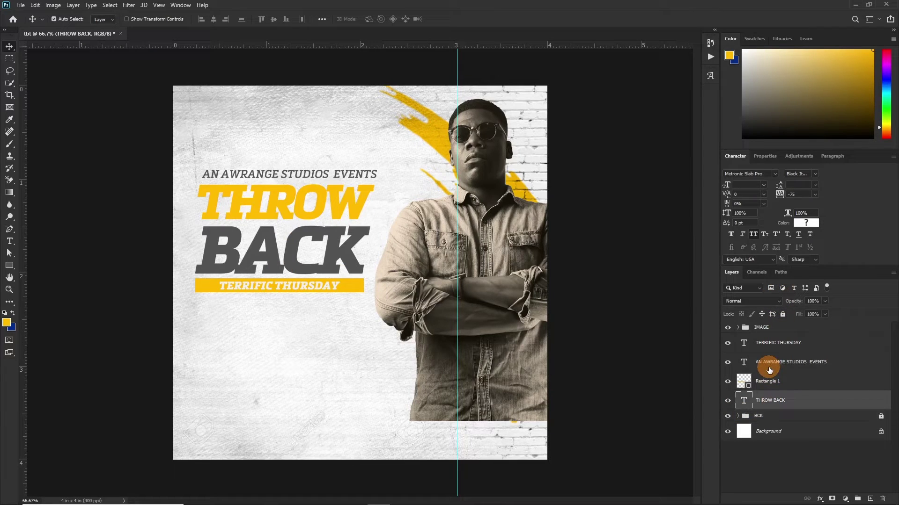
{"action": "left_click", "coordinate": [767, 368], "text": "shift"}
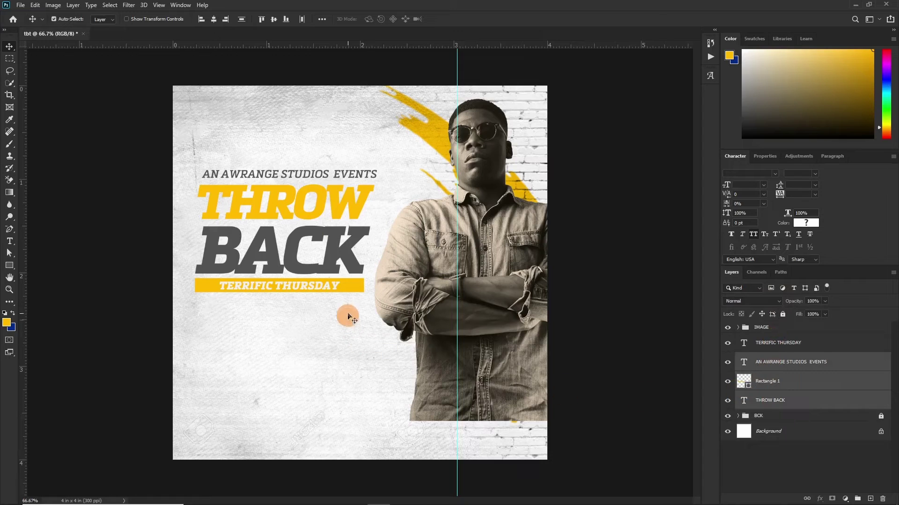
{"action": "key", "text": "ctrl+g"}
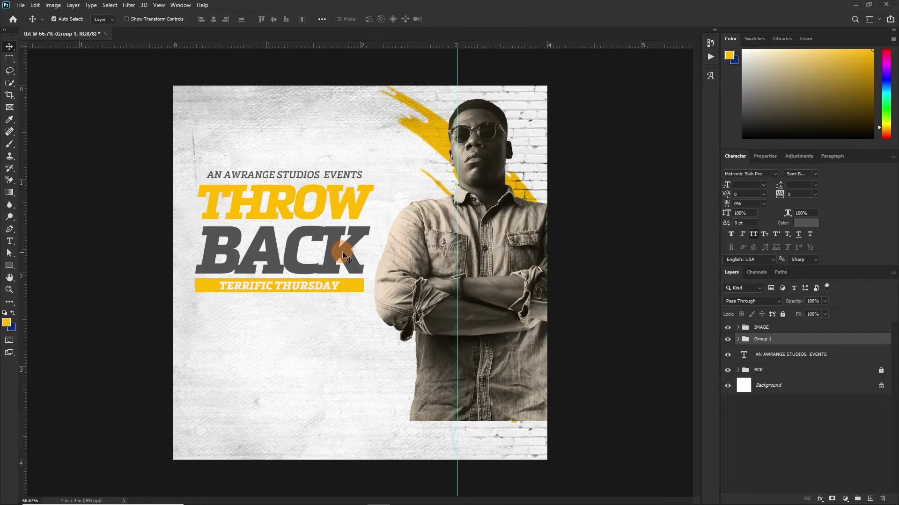
{"action": "mouse_move", "coordinate": [253, 501]}
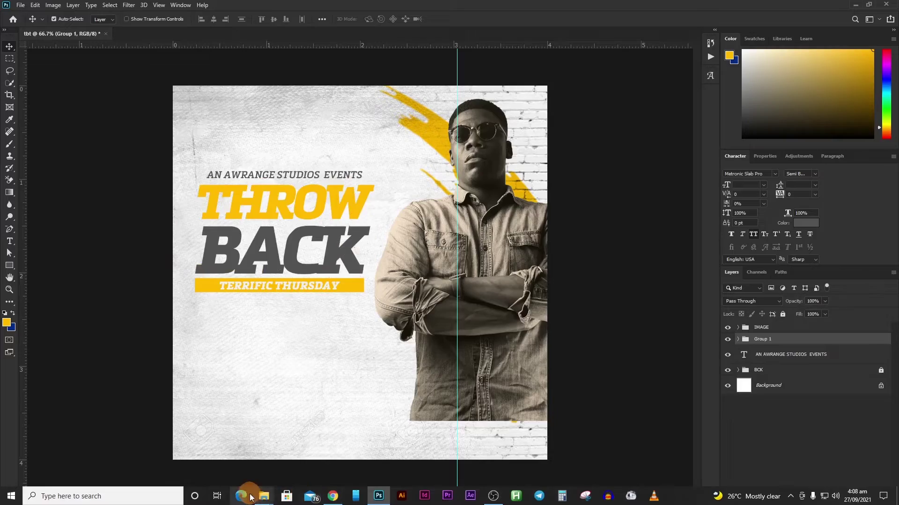
Step: Drag stock image 405734930 from the stock pics folder onto the flyer
{"action": "left_click", "coordinate": [215, 447]}
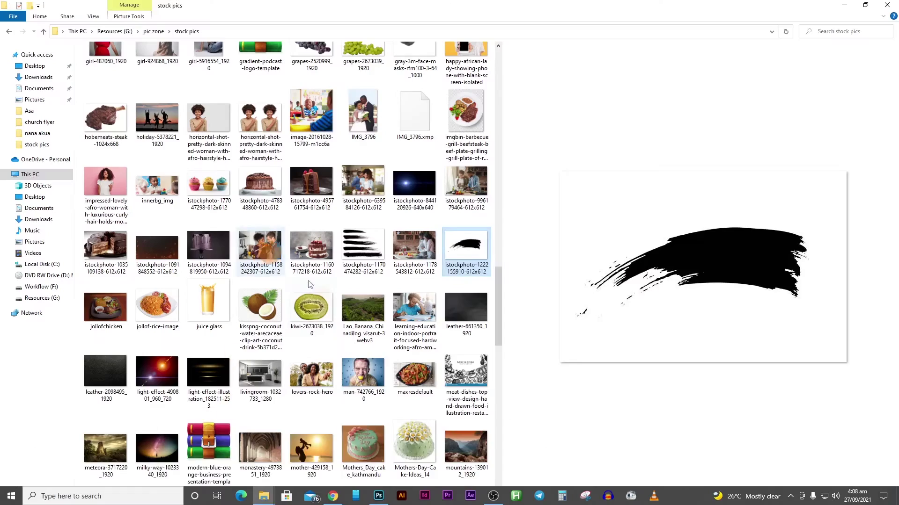
{"action": "scroll", "coordinate": [338, 342], "scroll_direction": "up", "scroll_amount": 20}
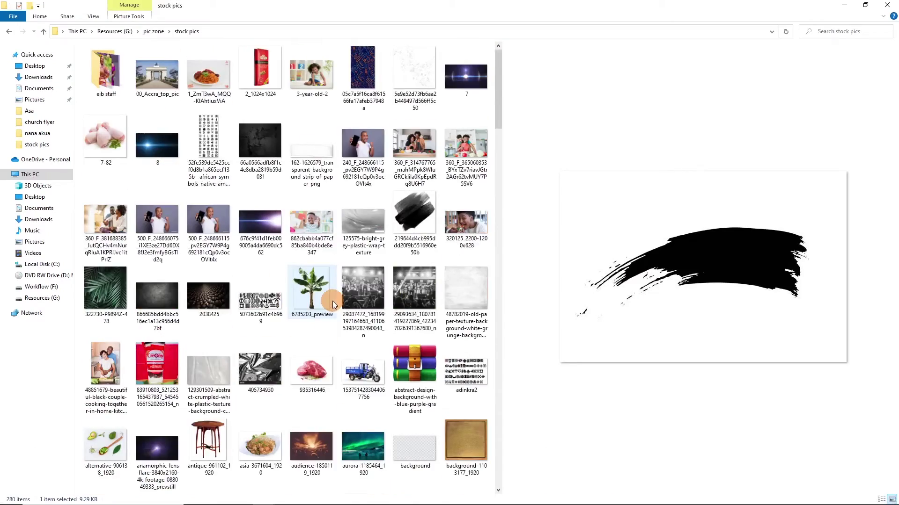
{"action": "scroll", "coordinate": [333, 302], "scroll_direction": "down", "scroll_amount": 20}
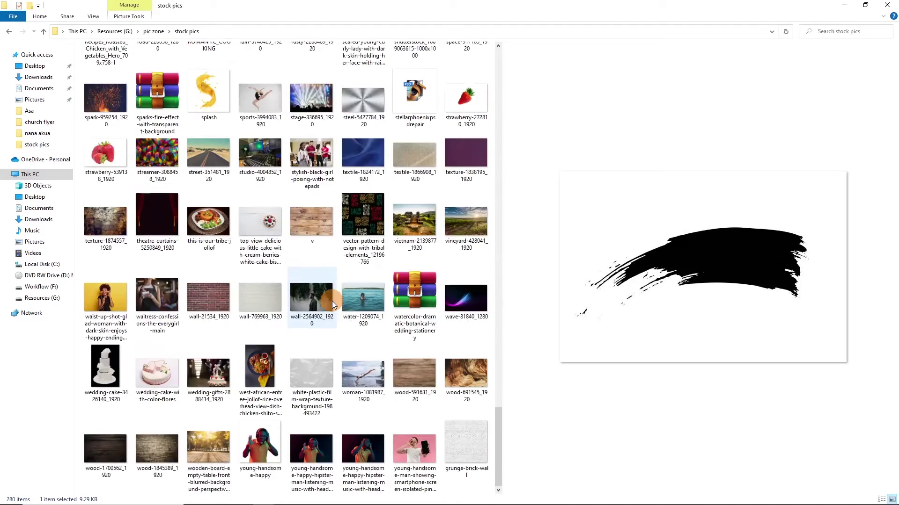
{"action": "scroll", "coordinate": [300, 328], "scroll_direction": "up", "scroll_amount": 20}
{"action": "left_click", "coordinate": [275, 230]}
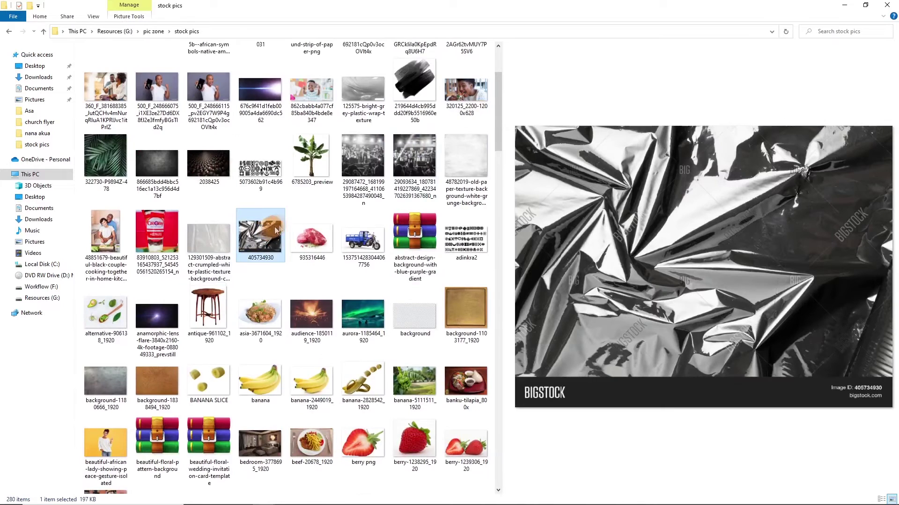
{"action": "left_click_drag", "start_coordinate": [260, 233], "coordinate": [341, 309]}
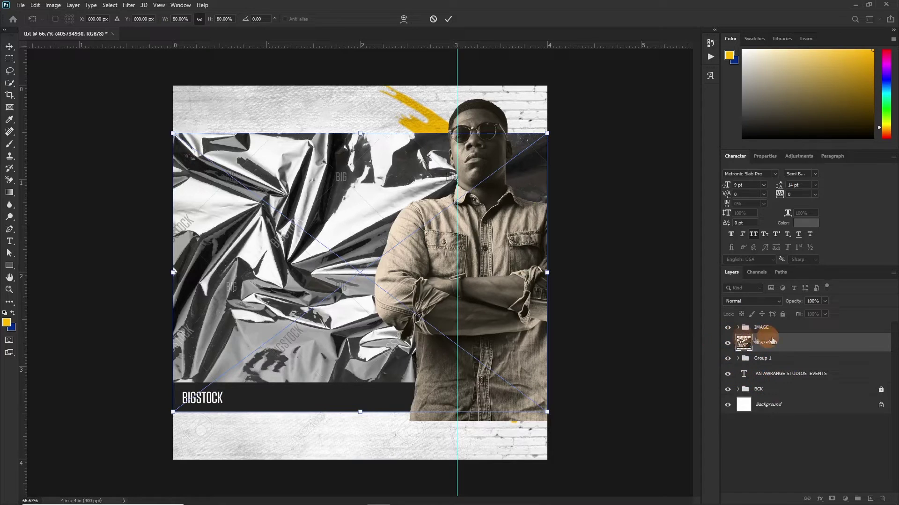
Step: Clip the crumpled-plastic layer to the headline group at Soft Light, 65% opacity
{"action": "left_click_drag", "start_coordinate": [771, 340], "coordinate": [756, 358]}
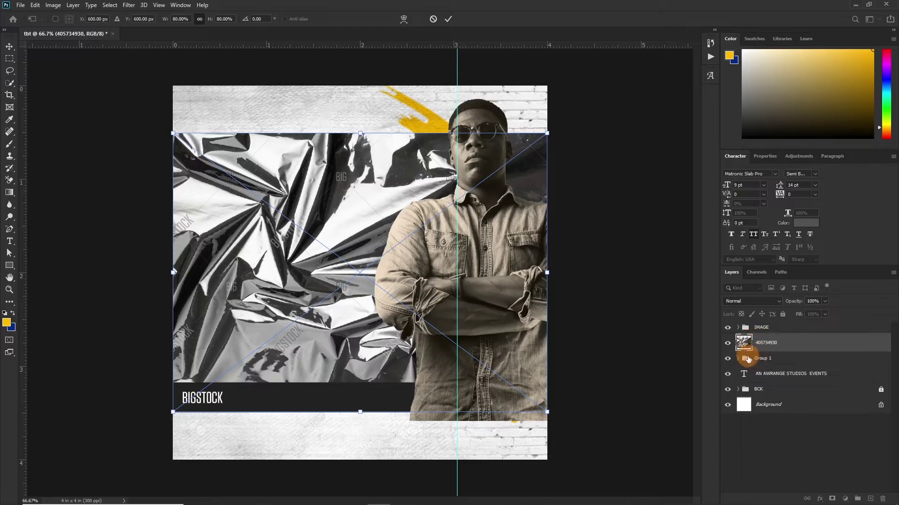
{"action": "left_click_drag", "start_coordinate": [747, 359], "coordinate": [769, 339]}
{"action": "left_click", "coordinate": [747, 350], "text": "alt"}
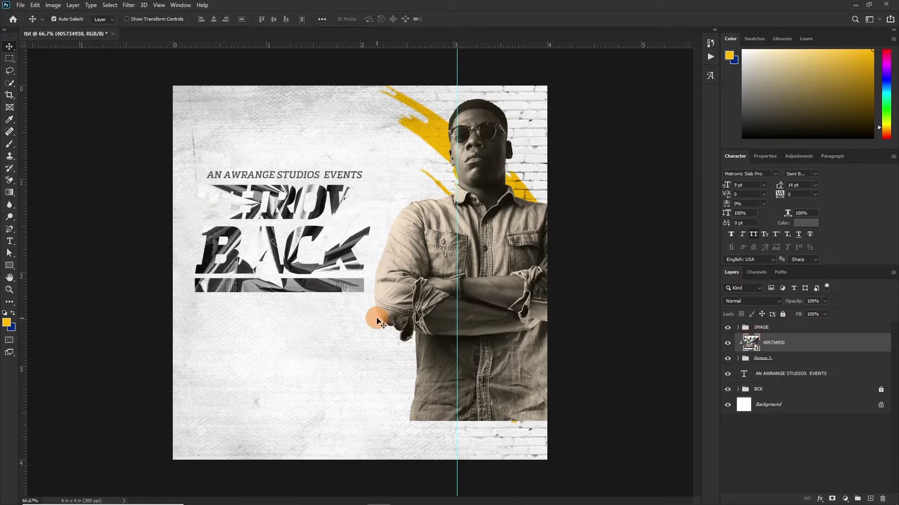
{"action": "left_click", "coordinate": [742, 298]}
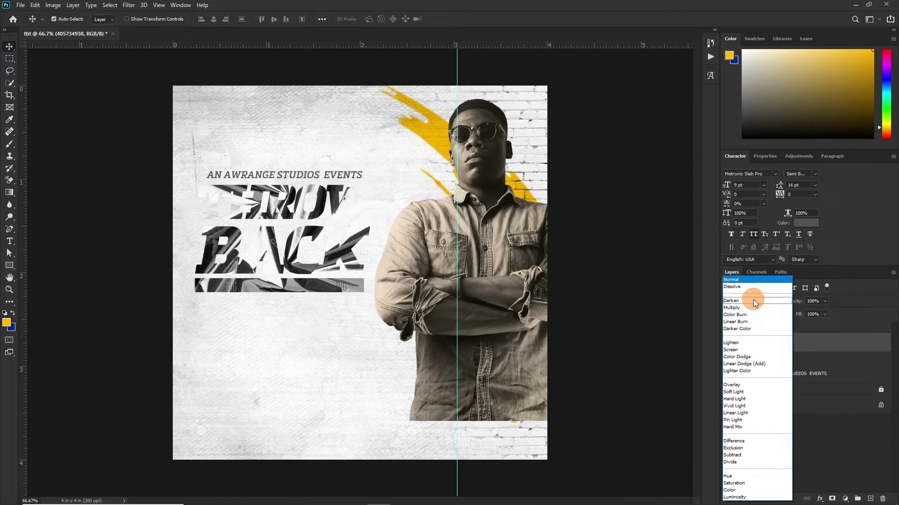
{"action": "left_click", "coordinate": [737, 393]}
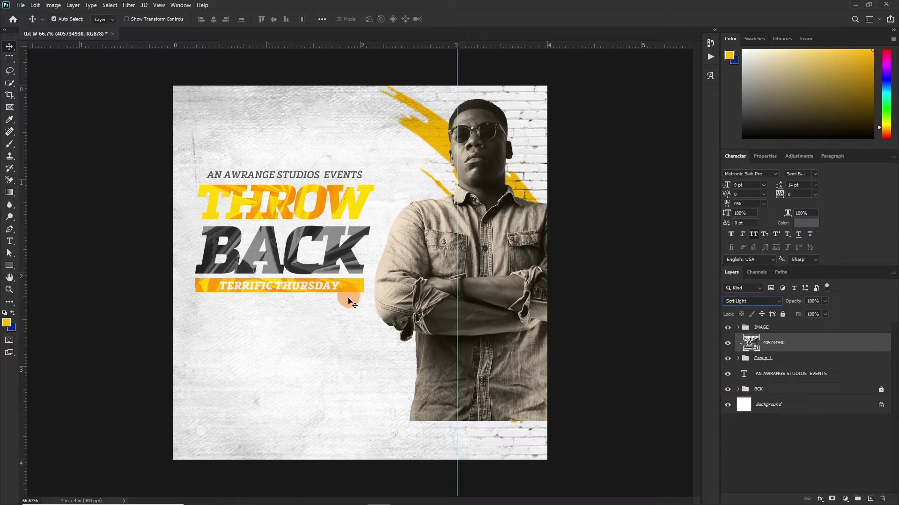
{"action": "key", "text": "ctrl"}
{"action": "key", "text": "ctrl+plus"}
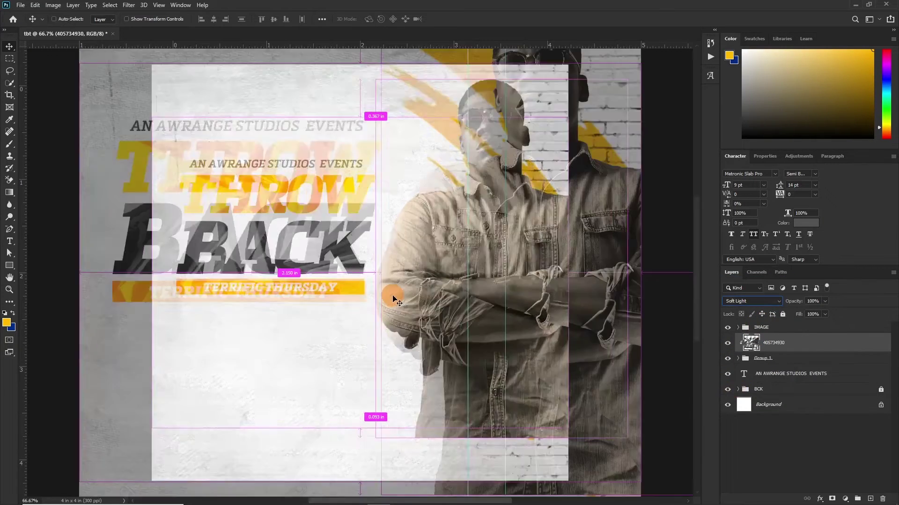
{"action": "key", "text": "ctrl+plus"}
{"action": "left_click_drag", "start_coordinate": [327, 242], "coordinate": [485, 307]}
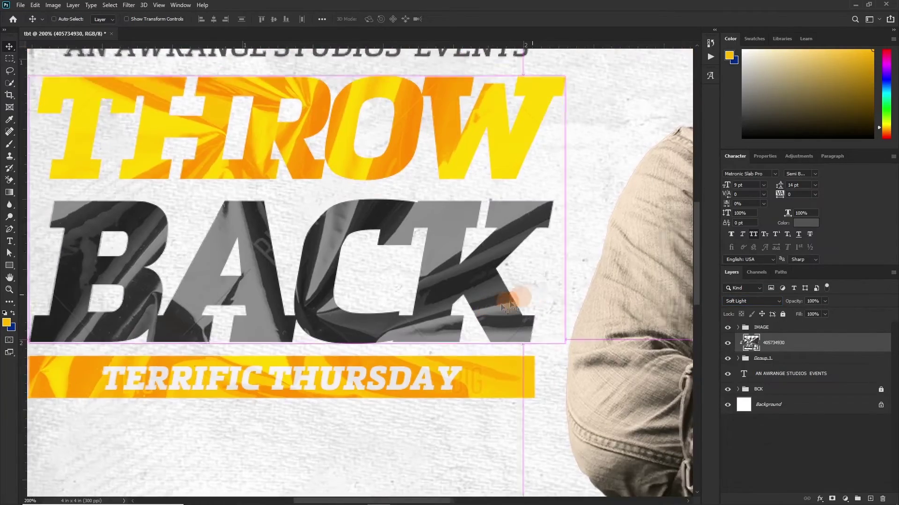
{"action": "key", "text": "ctrl+minus"}
{"action": "key", "text": "ctrl"}
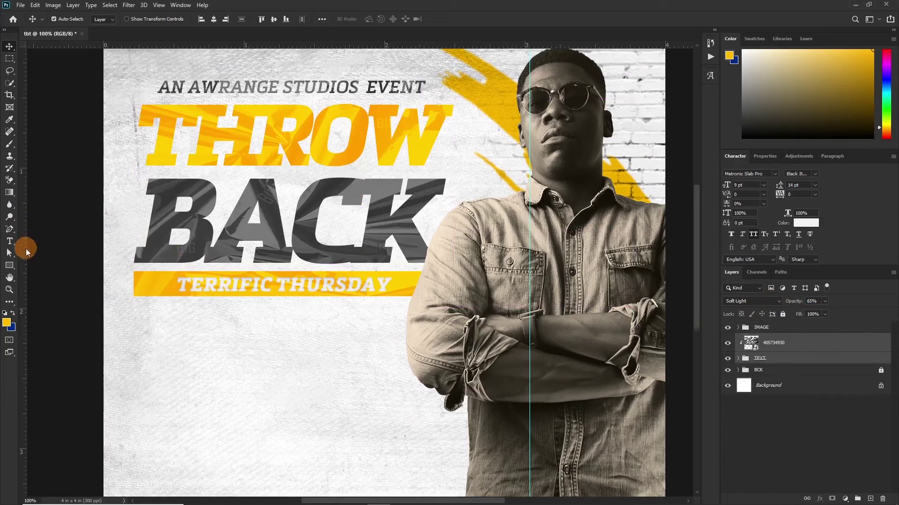
{"action": "left_click", "coordinate": [9, 241]}
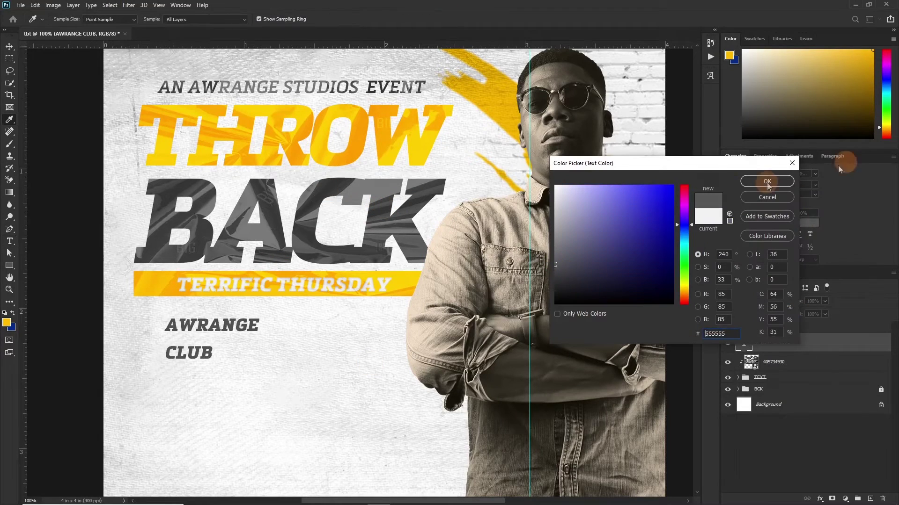
Step: Set AWRANGE CLUB in Gotham Ultra, right-aligned, with its chosen colour
{"action": "left_click", "coordinate": [767, 181]}
{"action": "left_click", "coordinate": [775, 173]}
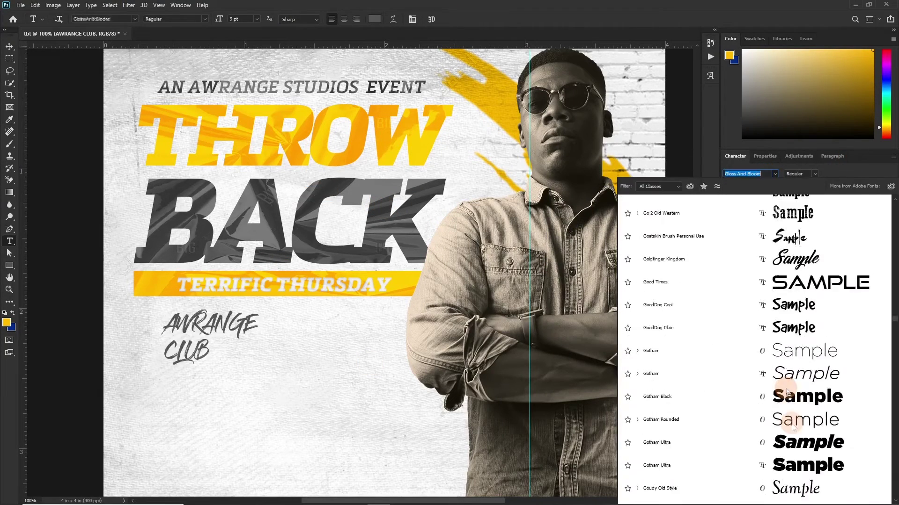
{"action": "left_click", "coordinate": [795, 443]}
{"action": "left_click", "coordinate": [356, 19]}
{"action": "key", "text": "ctrl+Return"}
Step: Draw a small grey-filled rectangle next to AWRANGE CLUB
{"action": "key", "text": "v"}
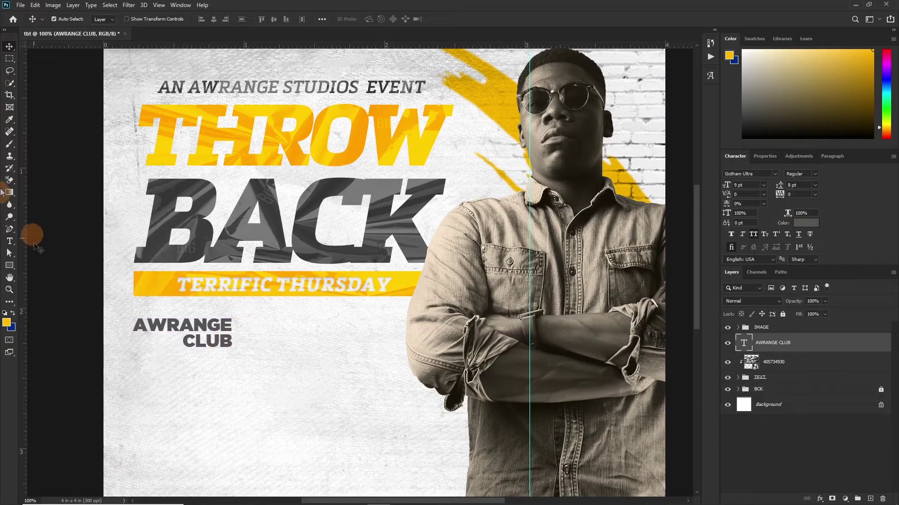
{"action": "key", "text": "u"}
{"action": "mouse_move", "coordinate": [237, 329]}
{"action": "left_mouse_down"}
{"action": "mouse_move", "coordinate": [292, 380]}
{"action": "mouse_move", "coordinate": [262, 341]}
{"action": "left_mouse_up"}
{"action": "left_click", "coordinate": [730, 216]}
{"action": "left_click", "coordinate": [559, 281]}
{"action": "left_click", "coordinate": [768, 178]}
{"action": "key", "text": "v"}
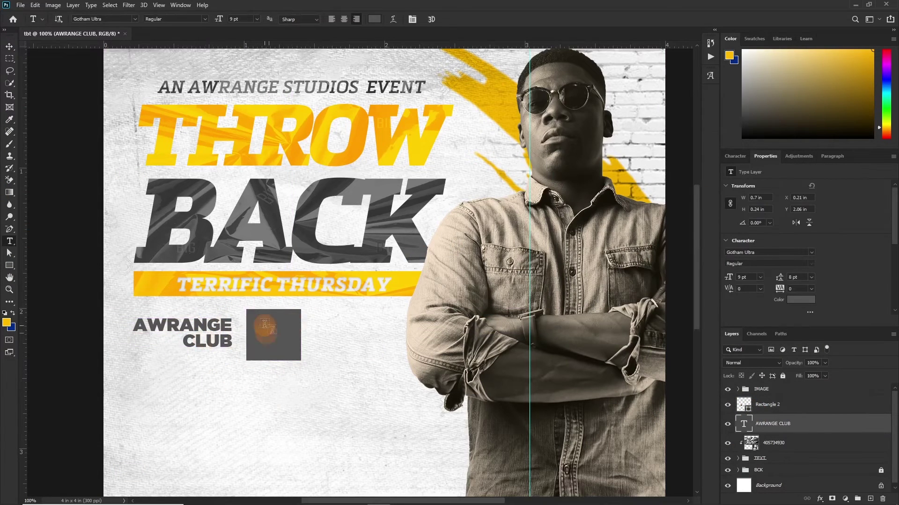
Step: Add OCT. 31ST above the grey box and colour OCT. yellow
{"action": "type", "text": "OCT. 31ST"}
{"action": "key", "text": "ctrl+Return"}
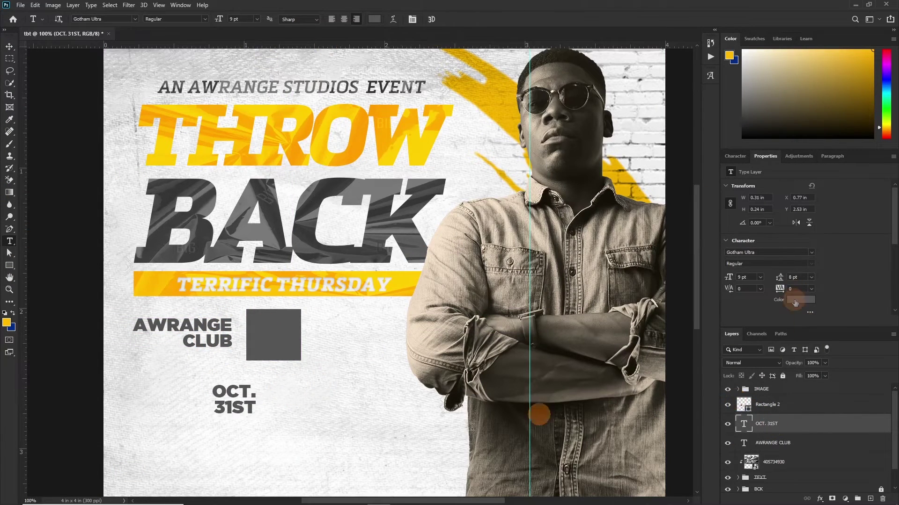
{"action": "left_click_drag", "start_coordinate": [234, 400], "coordinate": [274, 336]}
{"action": "left_click", "coordinate": [375, 18]}
{"action": "key", "text": "Return"}
{"action": "left_click", "coordinate": [150, 343]}
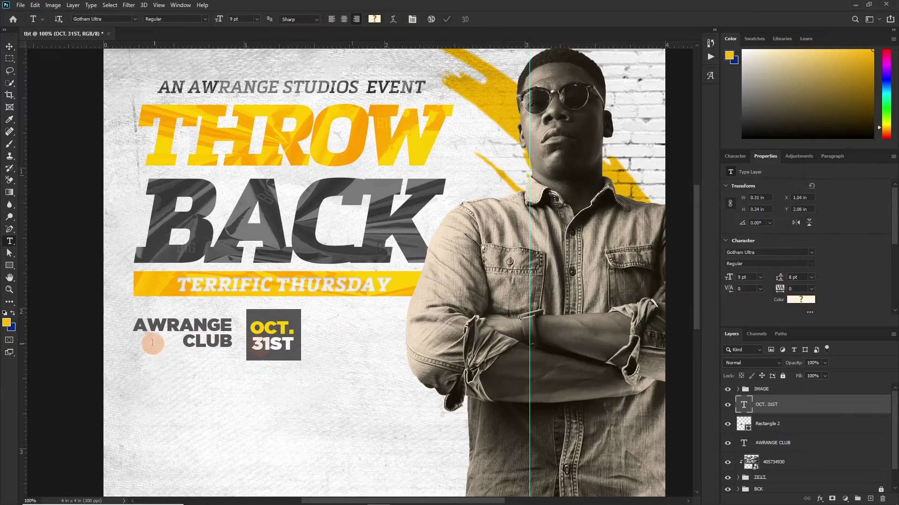
Step: Place a 6 pt text copy beside the date reading DOORS OPEN 10PM and an RSVP phone line
{"action": "left_click", "coordinate": [206, 346], "text": "ctrl"}
{"action": "left_click_drag", "start_coordinate": [206, 347], "coordinate": [375, 347]}
{"action": "left_click", "coordinate": [735, 156]}
{"action": "left_click", "coordinate": [756, 212]}
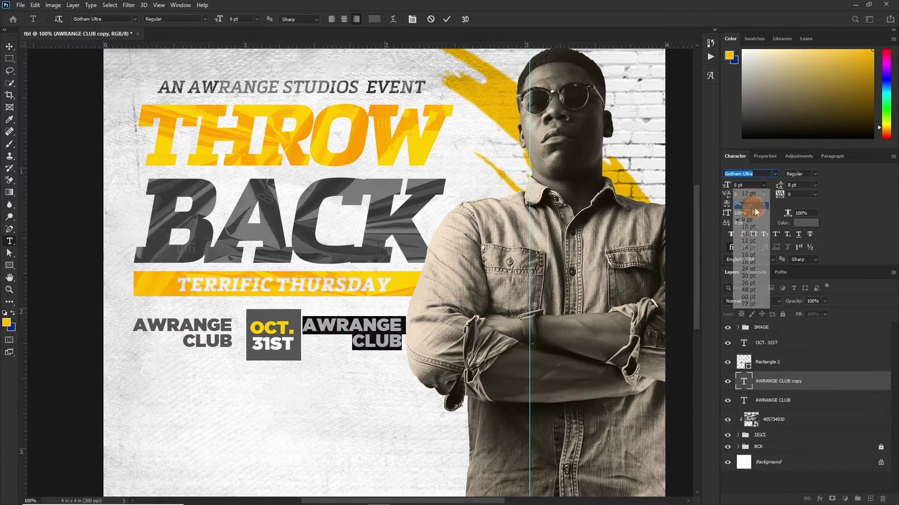
{"action": "left_click", "coordinate": [399, 330]}
{"action": "key", "text": "ctrl+a"}
{"action": "type", "text": "KICK OFF"}
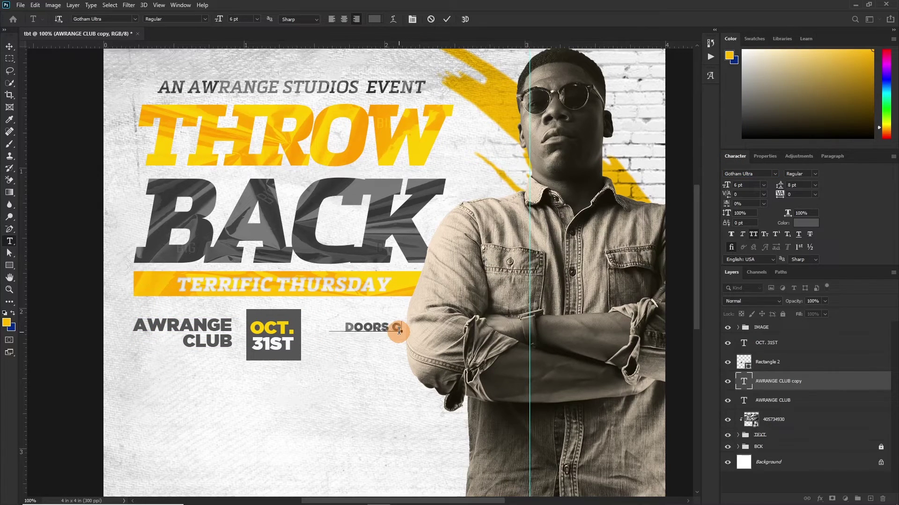
{"action": "type", "text": "PEN 10PM"}
{"action": "key", "text": "Return"}
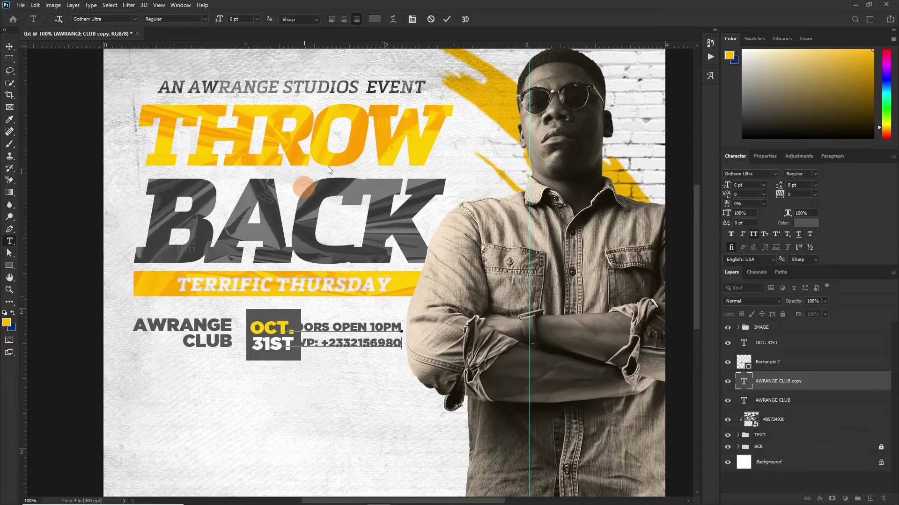
{"action": "key", "text": "ctrl+Return"}
Step: Line up the details block beside the date box and shift the date box left
{"action": "key", "text": "v"}
{"action": "left_click_drag", "start_coordinate": [375, 344], "coordinate": [276, 337]}
{"action": "left_click", "coordinate": [772, 343]}
{"action": "left_click", "coordinate": [767, 361], "text": "shift"}
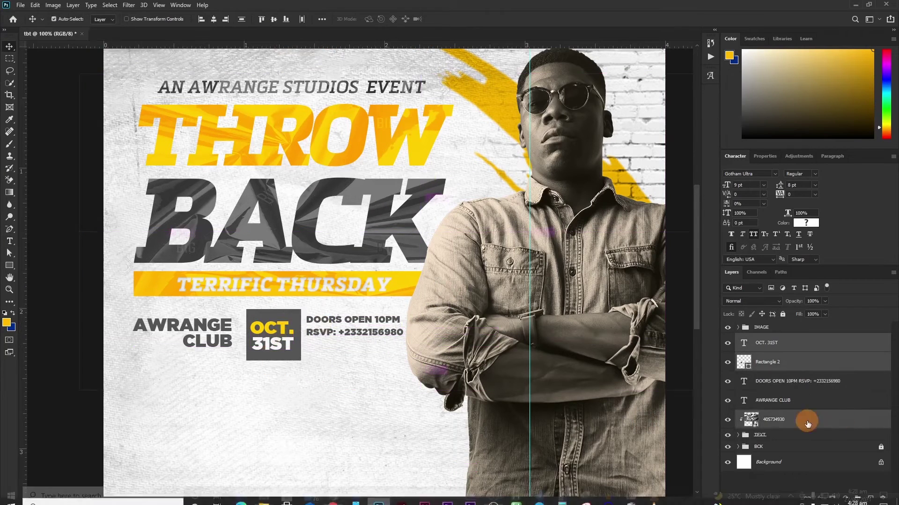
{"action": "key", "text": "shift+Left"}
{"action": "key", "text": "Left"}
{"action": "key", "text": "Left"}
{"action": "key", "text": "Left"}
Step: Add a '//////////////////' slash line to the details block and nudge it left
{"action": "key", "text": "t"}
{"action": "left_click", "coordinate": [412, 351]}
{"action": "type", "text": "//////////////////"}
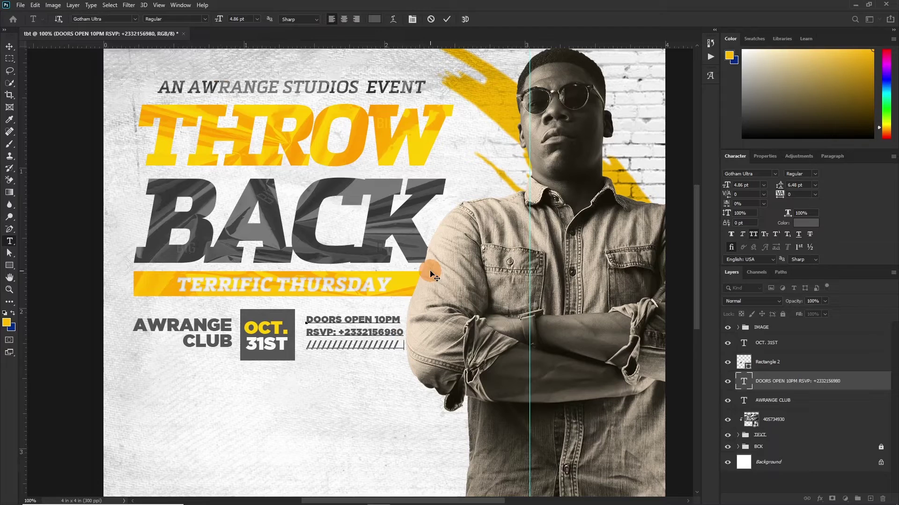
{"action": "key", "text": "ctrl+Return"}
{"action": "key", "text": "v"}
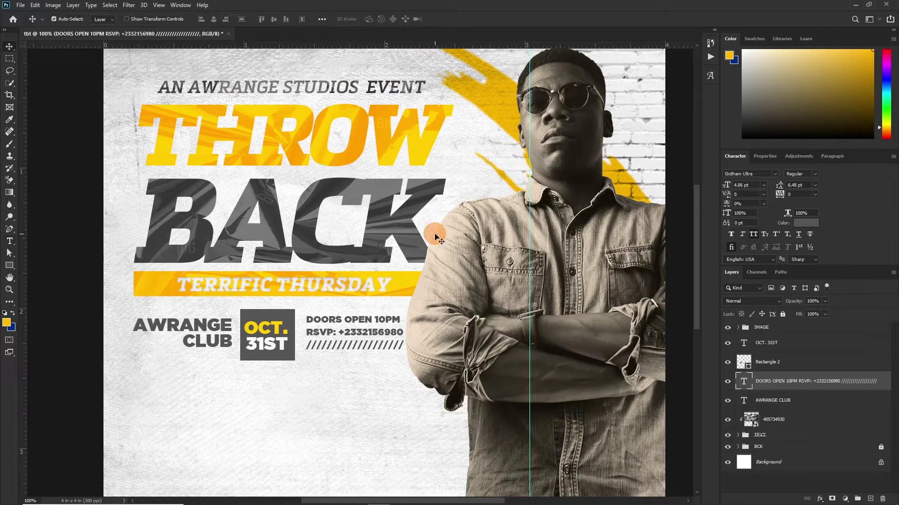
{"action": "key", "text": "Left"}
{"action": "key", "text": "Left"}
{"action": "key", "text": "Left"}
{"action": "key", "text": "Left"}
{"action": "key", "text": "Left"}
{"action": "key", "text": "Left"}
{"action": "key", "text": "Left"}
{"action": "key", "text": "Left"}
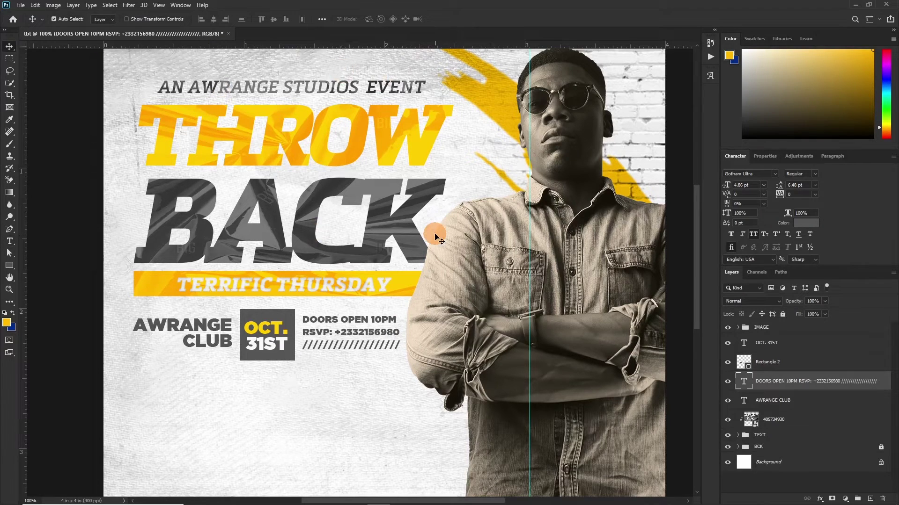
{"action": "key", "text": "Left"}
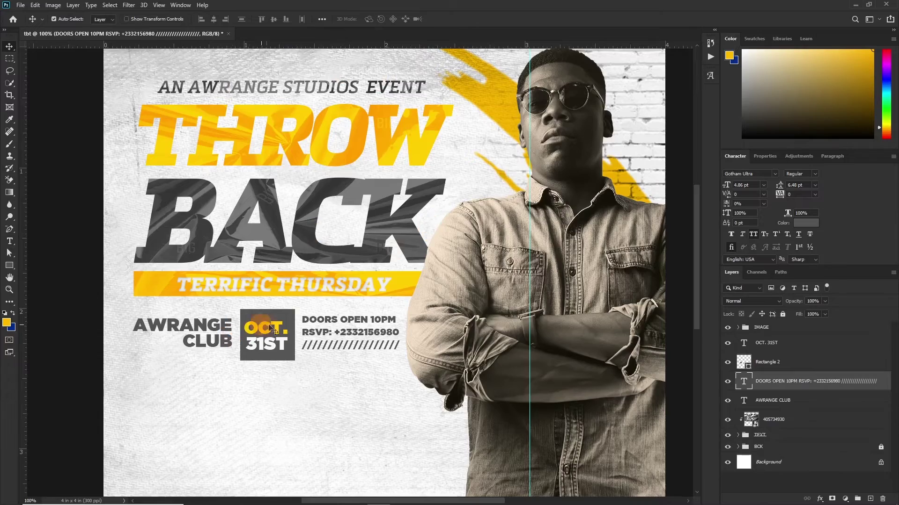
{"action": "scroll", "coordinate": [313, 318], "scroll_direction": "up", "scroll_amount": 3}
{"action": "scroll", "coordinate": [312, 318], "scroll_direction": "down", "scroll_amount": 5}
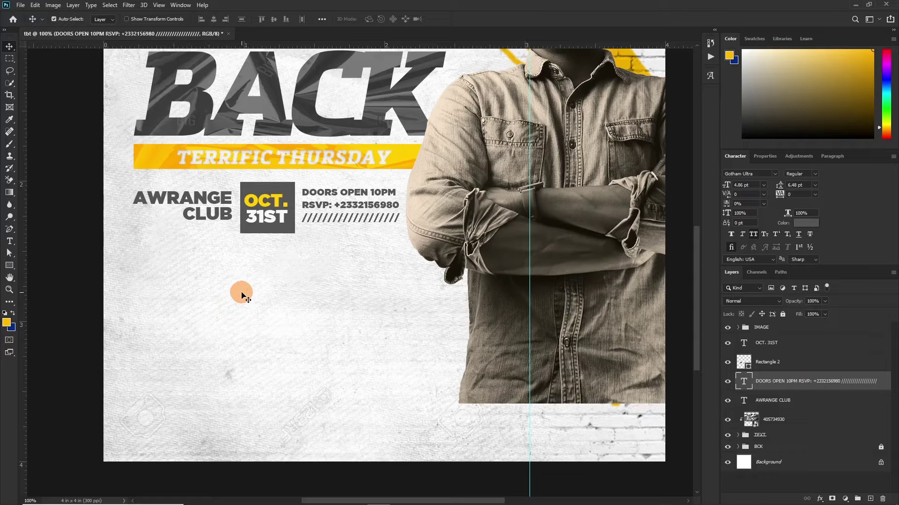
{"action": "key", "text": "ctrl"}
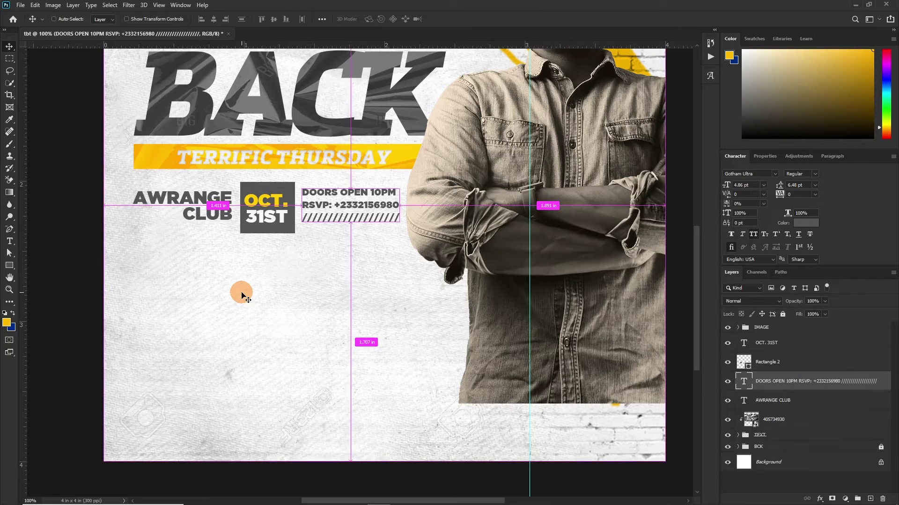
{"action": "key", "text": "ctrl+minus"}
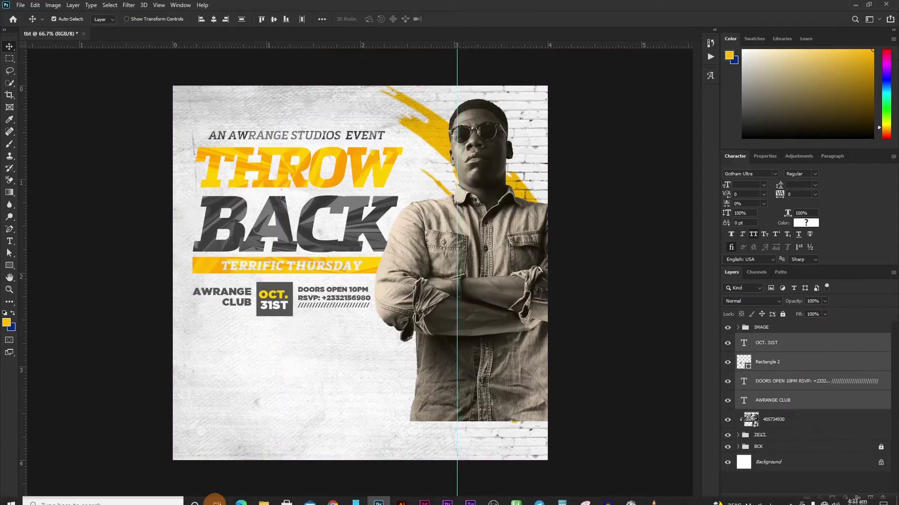
{"action": "mouse_move", "coordinate": [263, 501]}
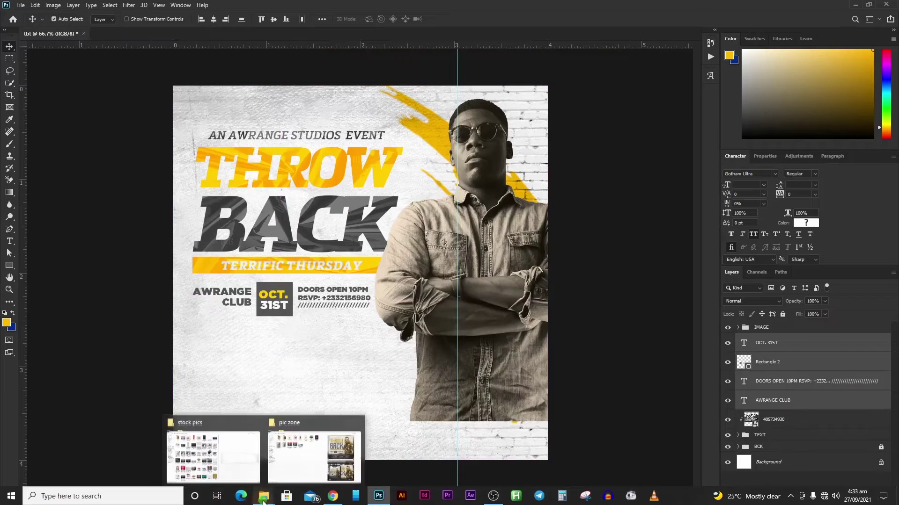
Step: Drag the transparent torn paper-strip PNG from stock pics onto the flyer's bottom
{"action": "left_click", "coordinate": [240, 414]}
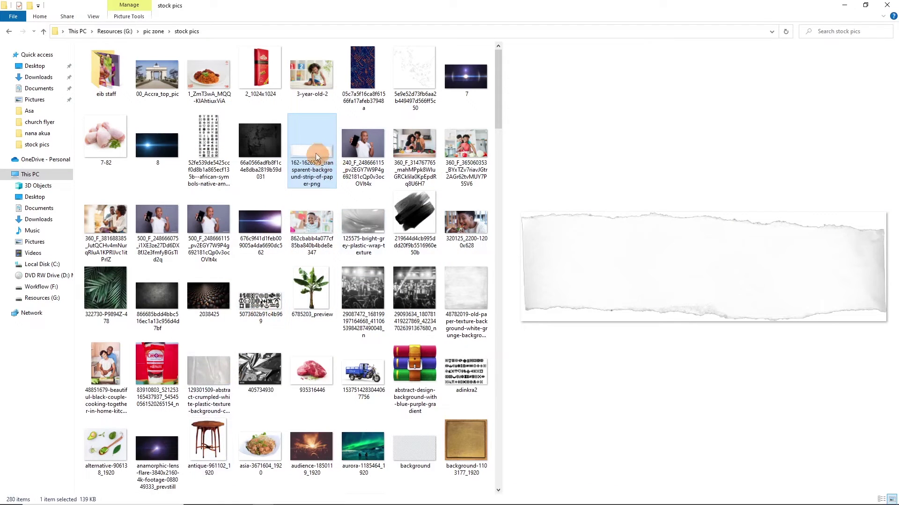
{"action": "left_click_drag", "start_coordinate": [322, 162], "coordinate": [302, 440]}
{"action": "left_click_drag", "start_coordinate": [357, 266], "coordinate": [345, 380]}
Step: Move the paper-strip layer to the top and scale it across the flyer's full width
{"action": "left_click_drag", "start_coordinate": [771, 347], "coordinate": [764, 323]}
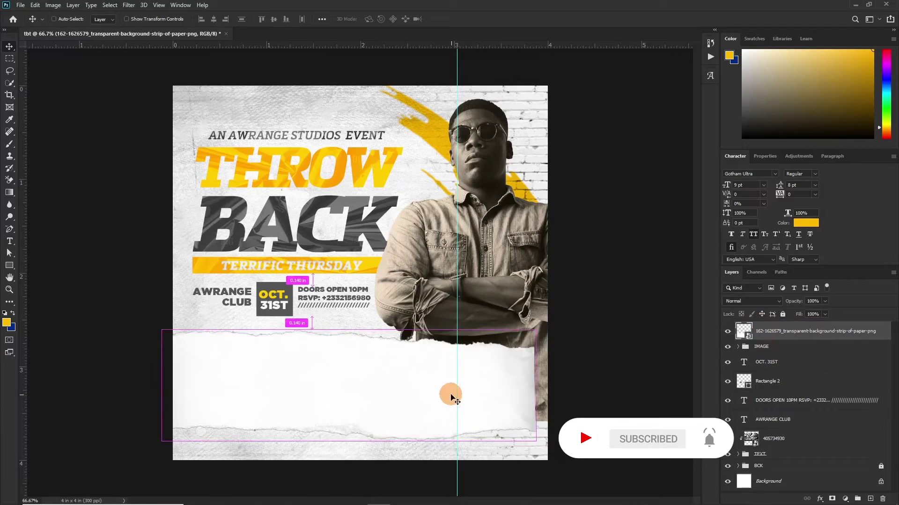
{"action": "key", "text": "ctrl+t"}
{"action": "left_click_drag", "start_coordinate": [537, 441], "coordinate": [587, 379]}
Step: Draw a black 1304 × 367 px rectangle over the flyer's bottom section
{"action": "left_click", "coordinate": [681, 359]}
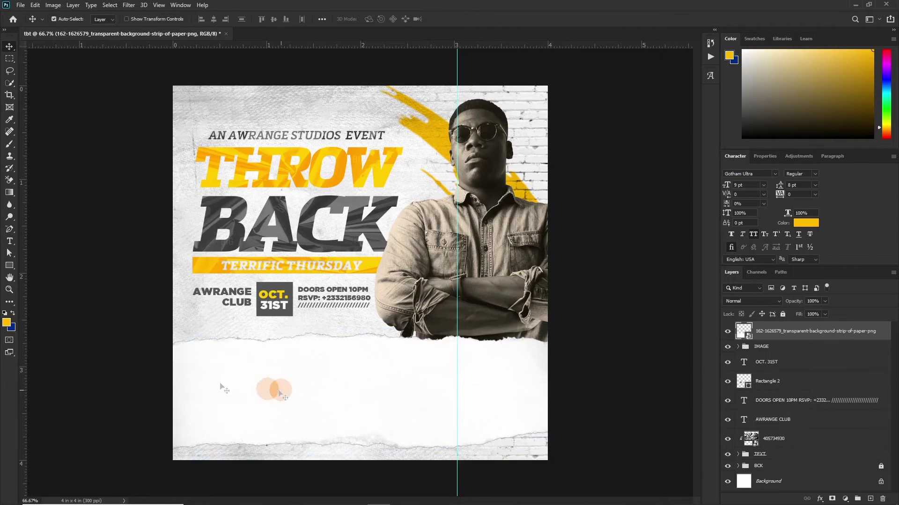
{"action": "left_click", "coordinate": [10, 269]}
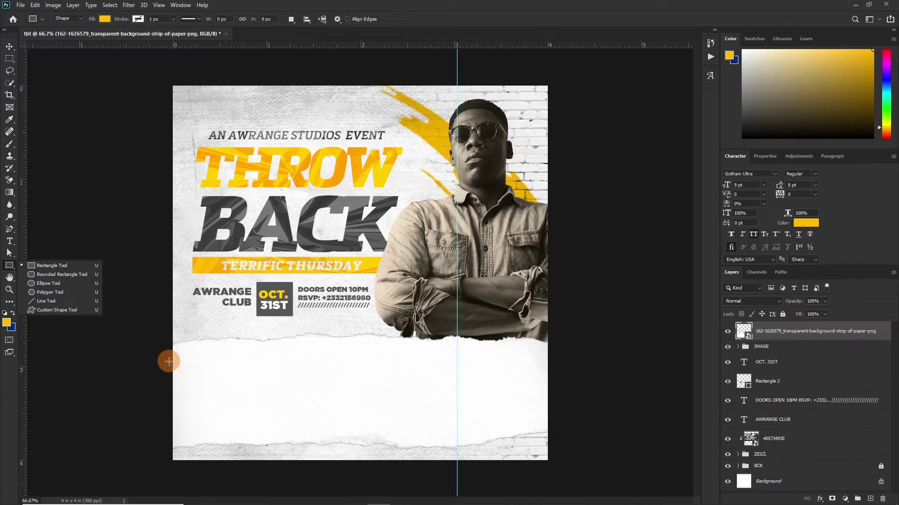
{"action": "left_click_drag", "start_coordinate": [168, 361], "coordinate": [578, 473]}
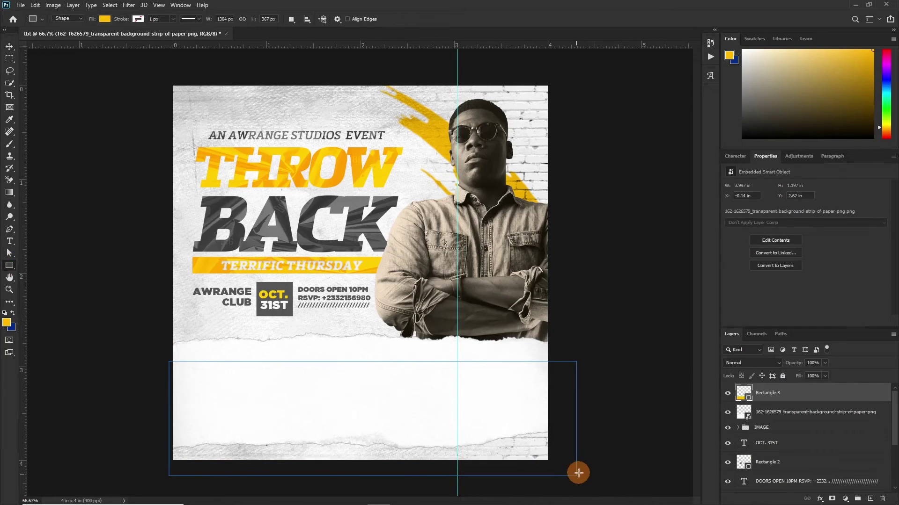
{"action": "double_click", "coordinate": [746, 395]}
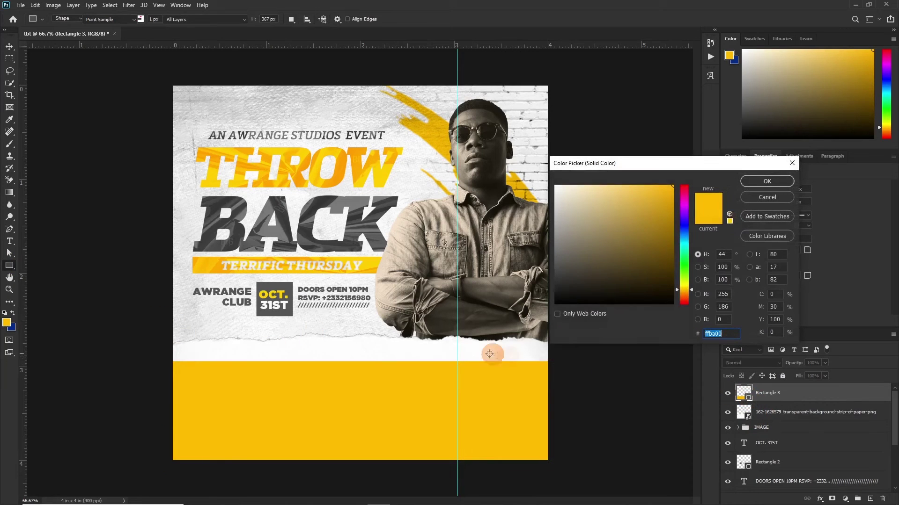
{"action": "left_click_drag", "start_coordinate": [563, 276], "coordinate": [555, 304]}
{"action": "left_click", "coordinate": [767, 181]}
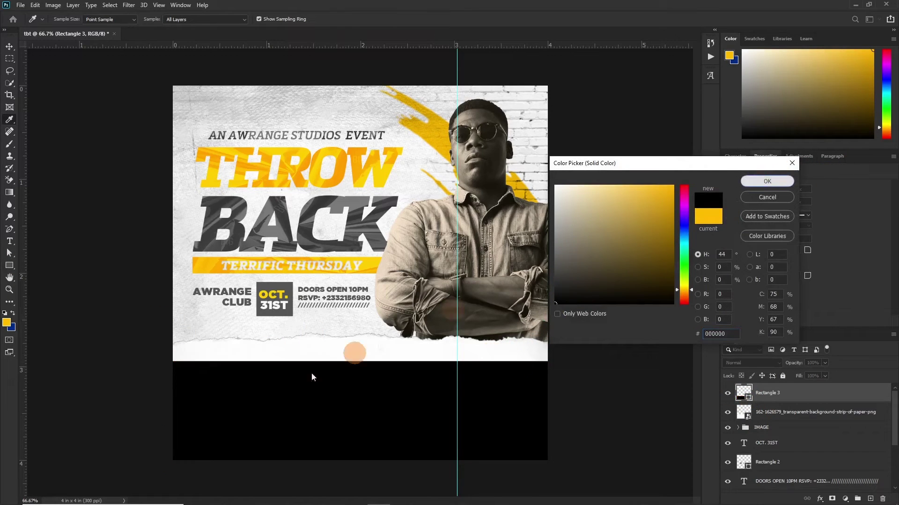
{"action": "left_click", "coordinate": [328, 352]}
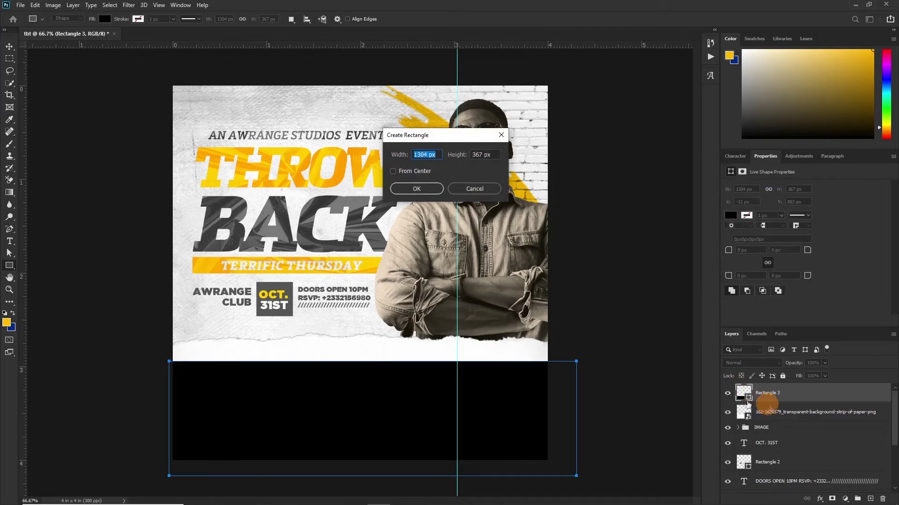
{"action": "left_click", "coordinate": [485, 192]}
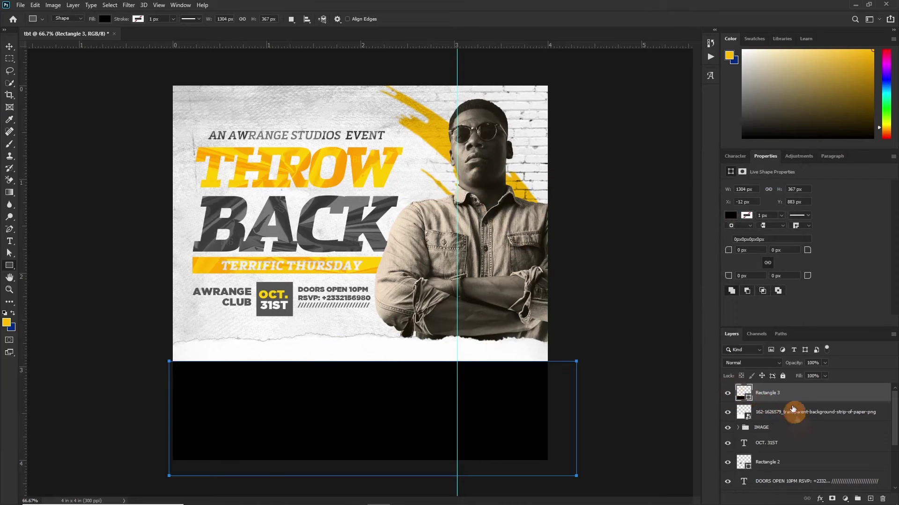
Step: Give the paper strip a black Color Overlay layer style
{"action": "double_click", "coordinate": [792, 411]}
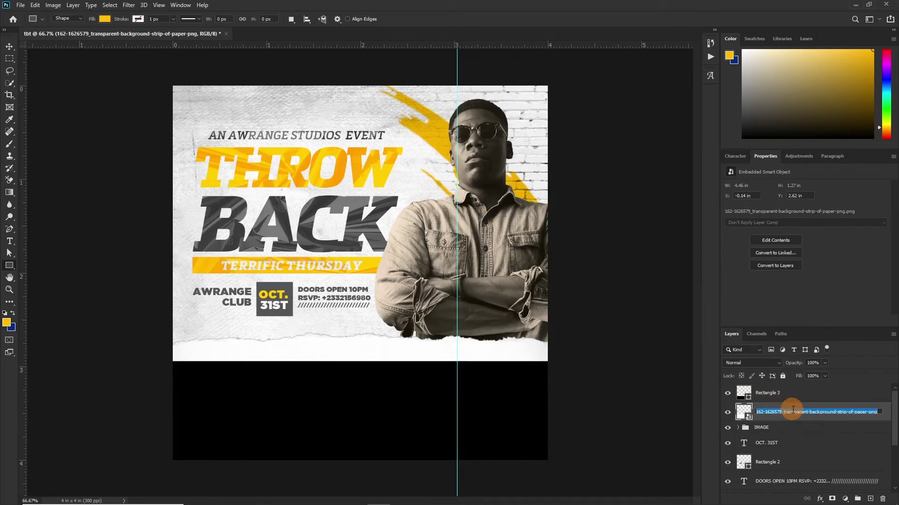
{"action": "double_click", "coordinate": [886, 418]}
{"action": "left_click", "coordinate": [540, 185]}
{"action": "left_click", "coordinate": [755, 92]}
{"action": "left_click", "coordinate": [764, 178]}
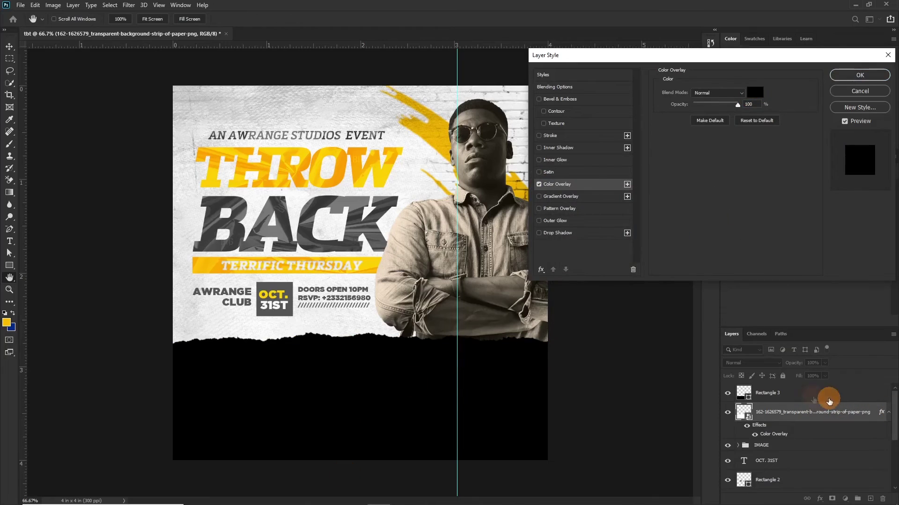
{"action": "key", "text": "Return"}
{"action": "left_click", "coordinate": [796, 400]}
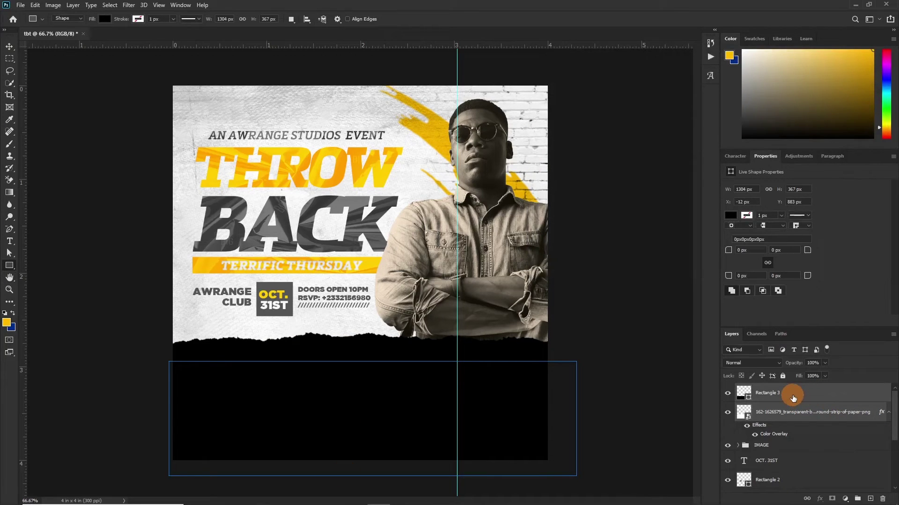
Step: Merge Rectangle 3 into the torn strip, add a yellow #ffba00 8 px outside stroke, and nudge it lower
{"action": "key", "text": "ctrl+e"}
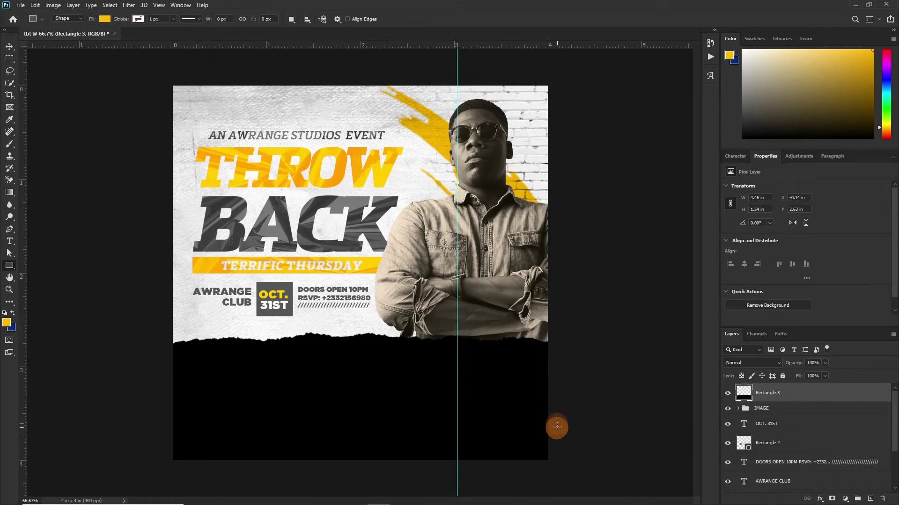
{"action": "double_click", "coordinate": [844, 401]}
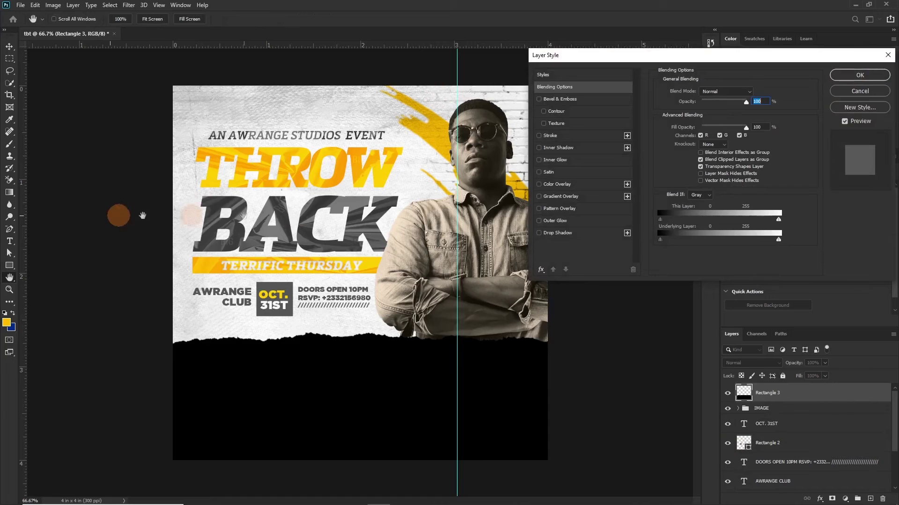
{"action": "left_click", "coordinate": [545, 135]}
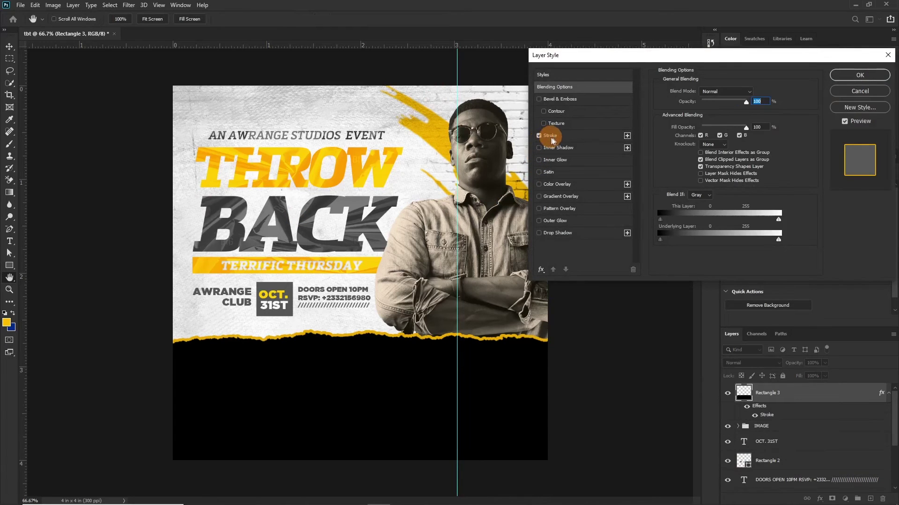
{"action": "left_click", "coordinate": [550, 136]}
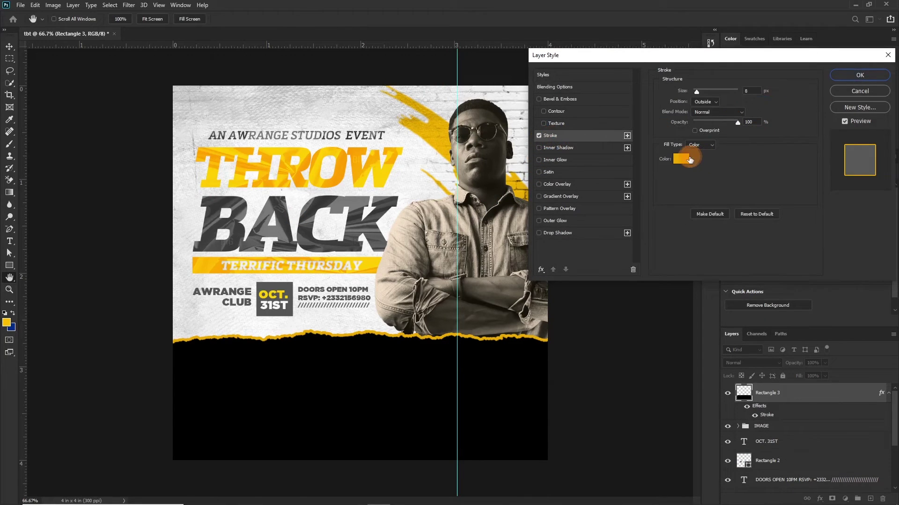
{"action": "left_click", "coordinate": [681, 157]}
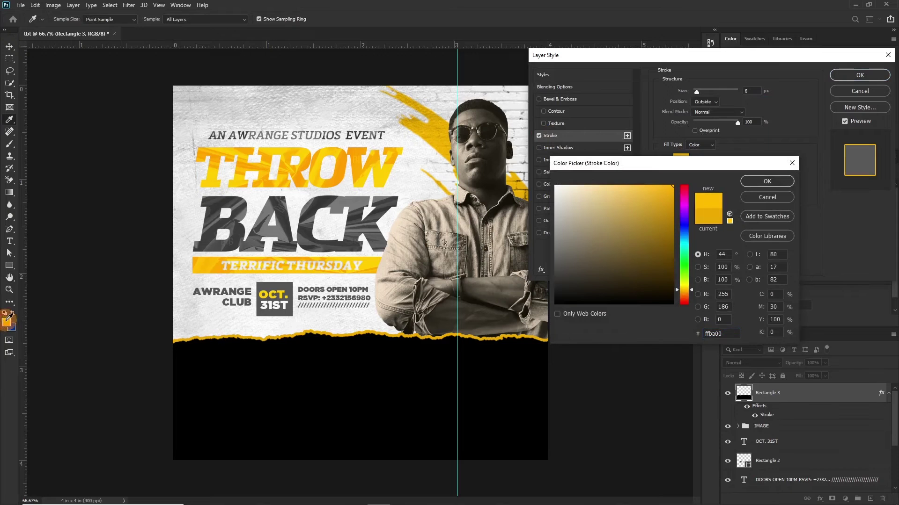
{"action": "left_click", "coordinate": [767, 181]}
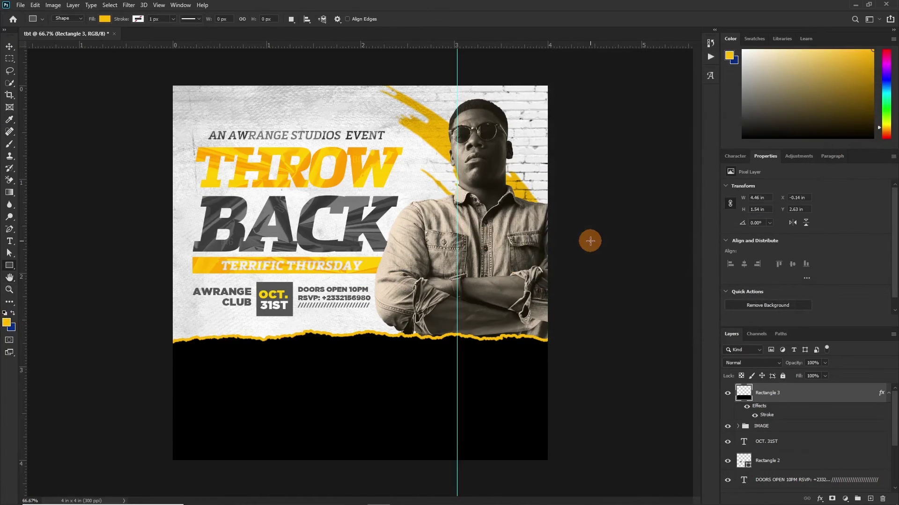
{"action": "key", "text": "v"}
{"action": "left_click_drag", "start_coordinate": [384, 372], "coordinate": [384, 377]}
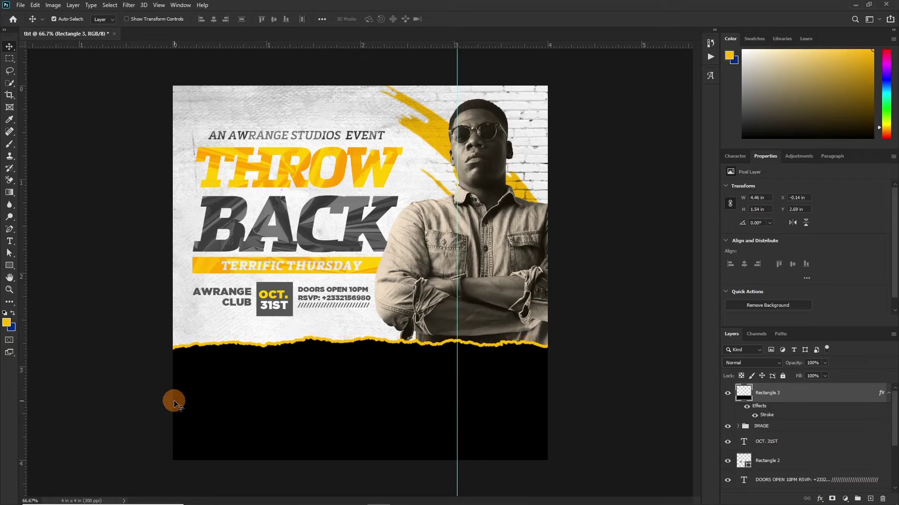
Step: Place the dark cracked-wall texture image into the flyer document
{"action": "left_click_drag", "start_coordinate": [185, 290], "coordinate": [361, 331]}
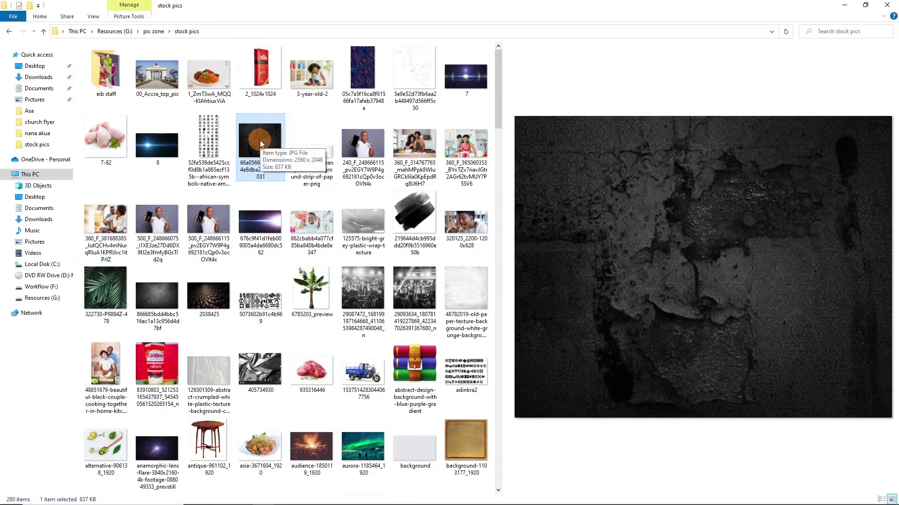
{"action": "left_click", "coordinate": [259, 139]}
{"action": "left_click_drag", "start_coordinate": [260, 140], "coordinate": [324, 375]}
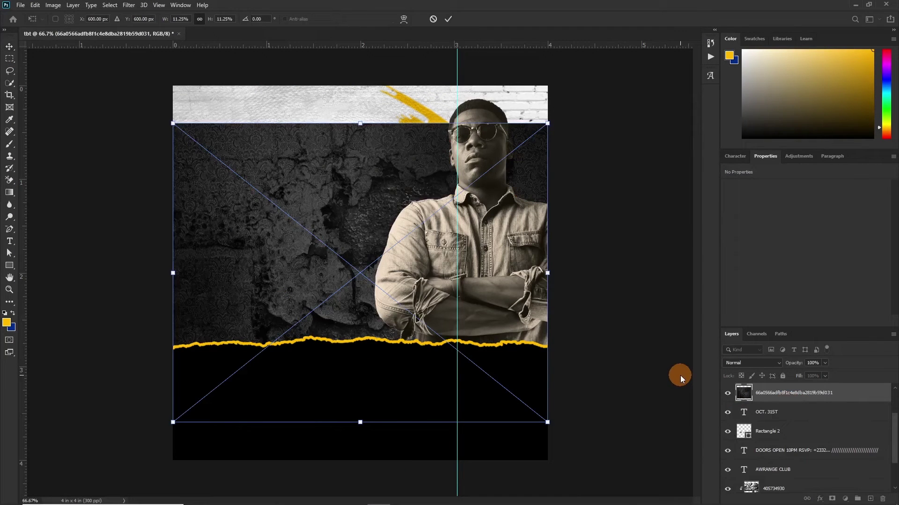
{"action": "key", "text": "Return"}
Step: Move the texture layer above the black band, clip it to the band, and shift it down
{"action": "scroll", "coordinate": [796, 430], "scroll_direction": "up", "scroll_amount": 2}
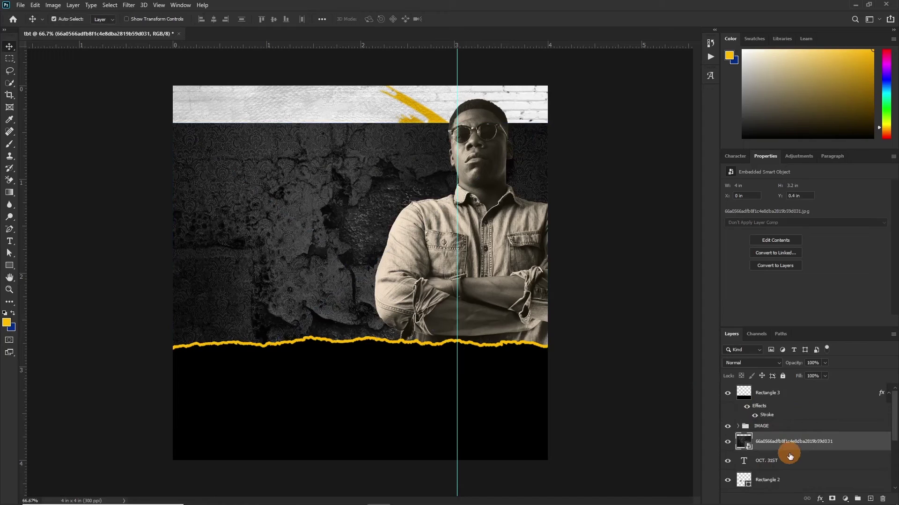
{"action": "left_click_drag", "start_coordinate": [790, 449], "coordinate": [784, 384]}
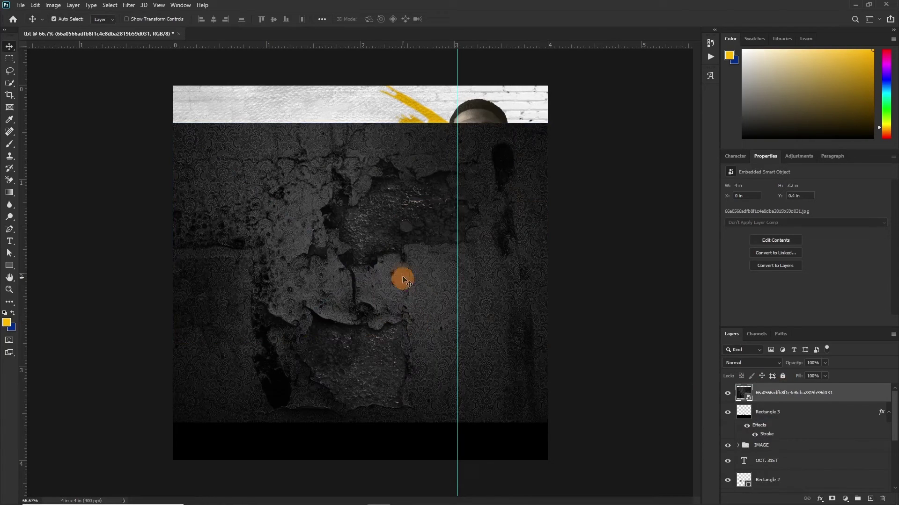
{"action": "left_click", "coordinate": [746, 400], "text": "alt"}
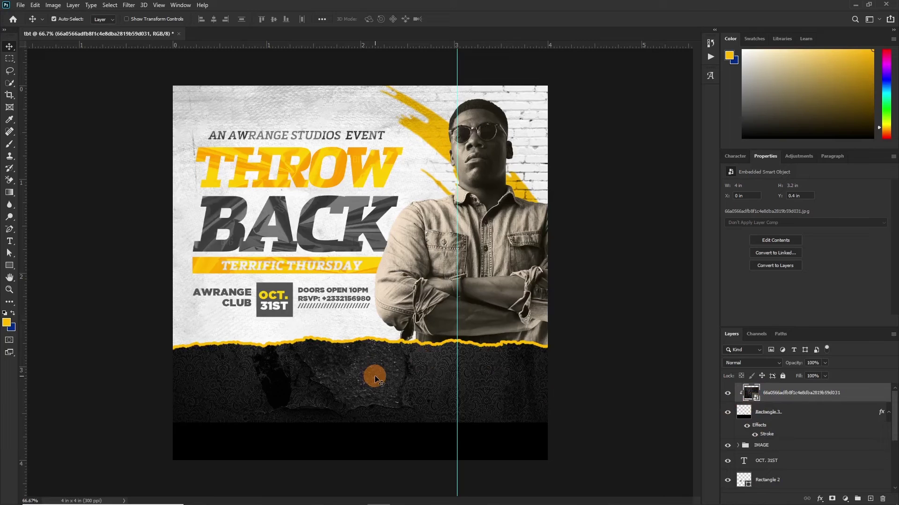
{"action": "key", "text": "ctrl"}
{"action": "left_click_drag", "start_coordinate": [374, 372], "coordinate": [385, 456]}
Step: Keep the texture's blend mode at Normal and lower its opacity to 46%
{"action": "left_click", "coordinate": [751, 363]}
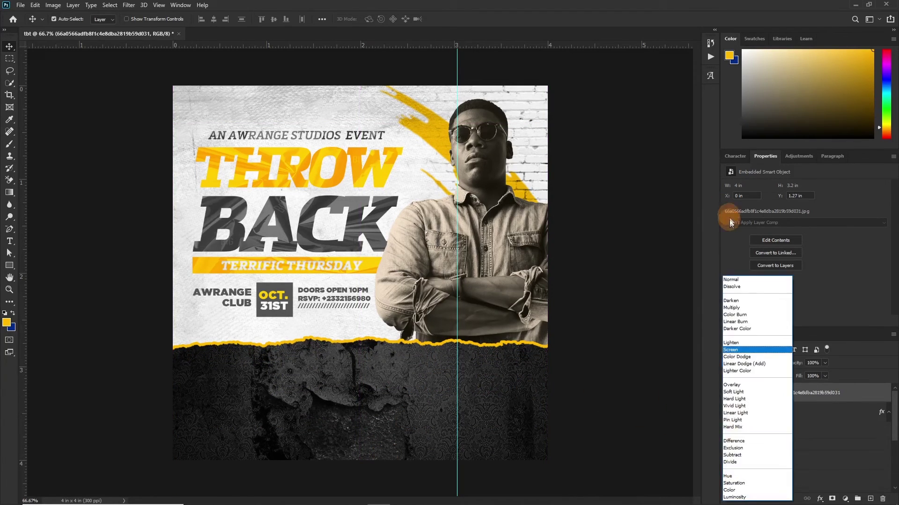
{"action": "key", "text": "Escape"}
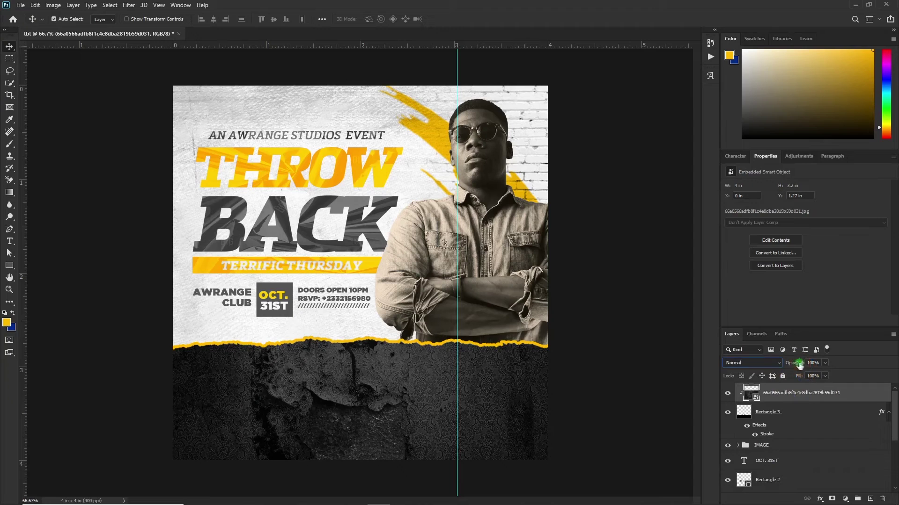
{"action": "left_click_drag", "start_coordinate": [776, 373], "coordinate": [773, 374]}
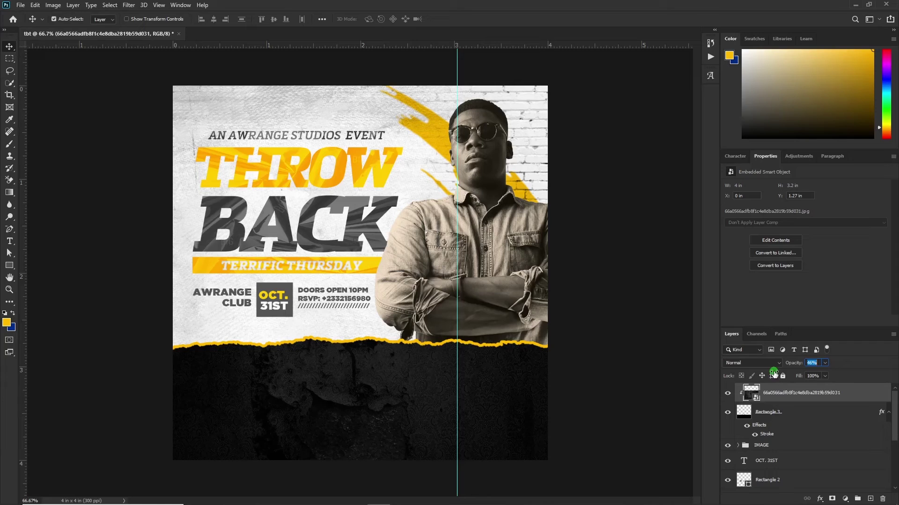
{"action": "key", "text": "t"}
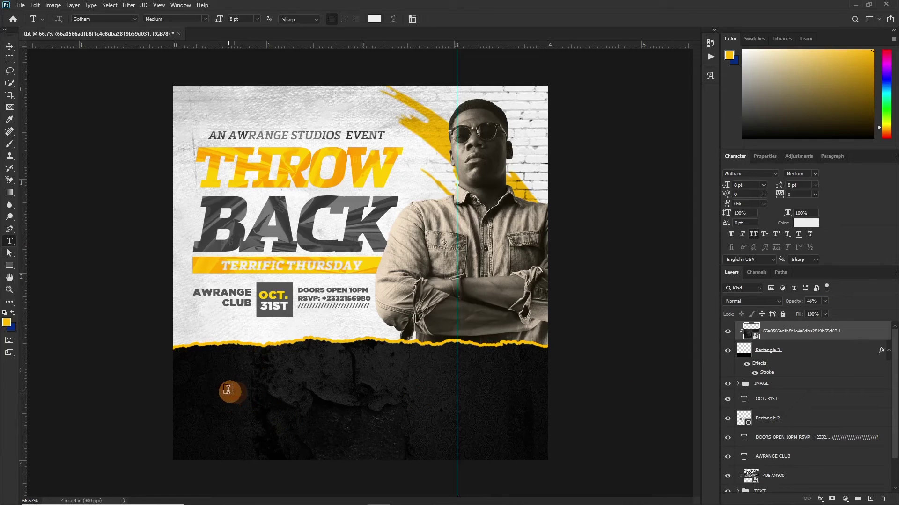
Step: Type the white line 'FREE COCKTAIL - FREE FOR LADIES - LET'S PARTY' across the lower band and commit it
{"action": "left_click", "coordinate": [230, 373]}
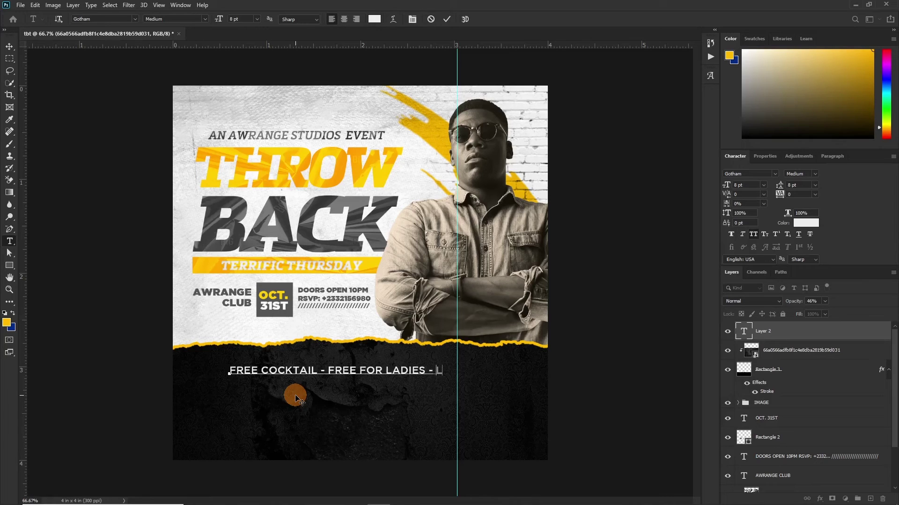
{"action": "scroll", "coordinate": [762, 435], "scroll_direction": "down", "scroll_amount": 3}
{"action": "left_click", "coordinate": [789, 482]}
{"action": "key", "text": "v"}
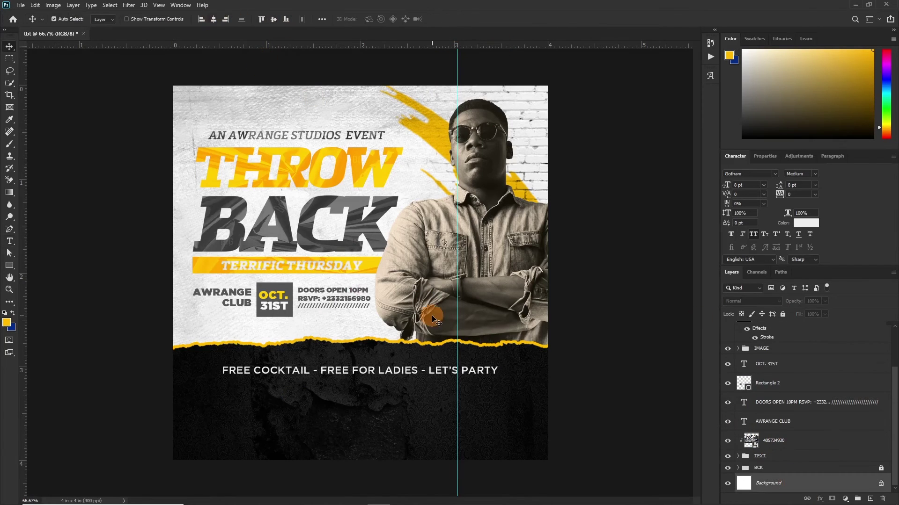
{"action": "left_click", "coordinate": [809, 481]}
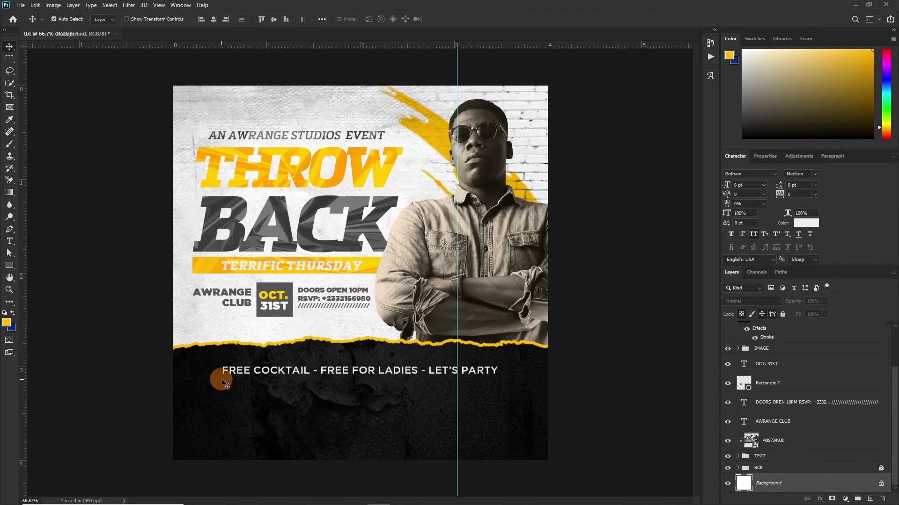
Step: Draw a wide rectangle below the perks line as a new shape layer
{"action": "left_click", "coordinate": [9, 271]}
{"action": "left_click", "coordinate": [37, 263]}
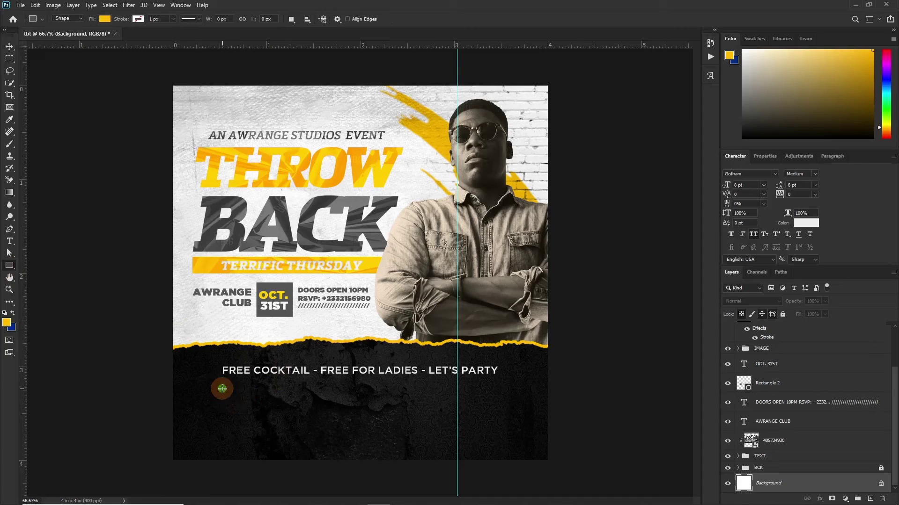
{"action": "left_click_drag", "start_coordinate": [222, 389], "coordinate": [493, 436]}
{"action": "left_click_drag", "start_coordinate": [796, 383], "coordinate": [792, 405]}
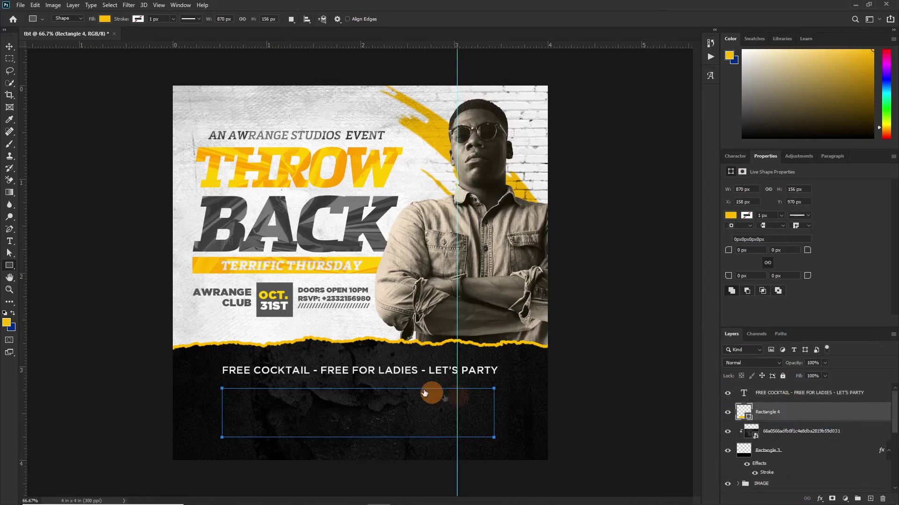
{"action": "left_click", "coordinate": [425, 393]}
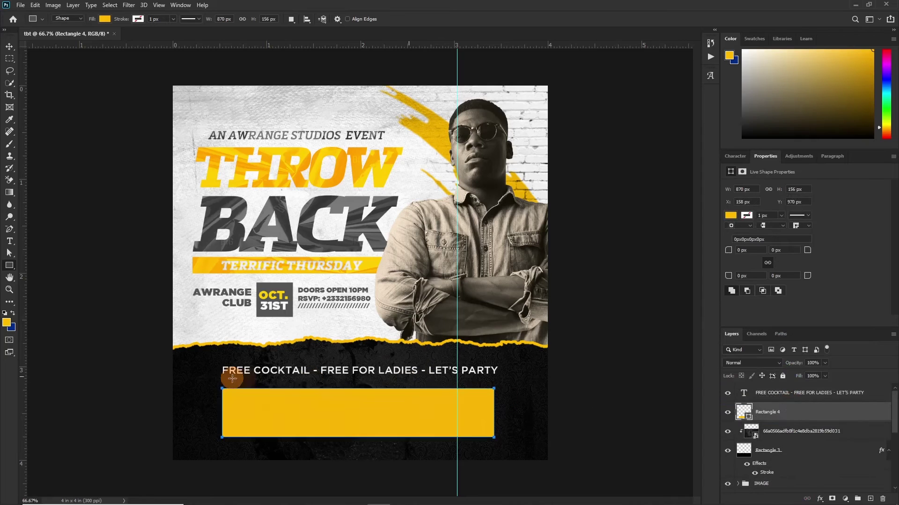
Step: Give the box no fill and a 3 px yellow stroke
{"action": "left_click", "coordinate": [104, 19]}
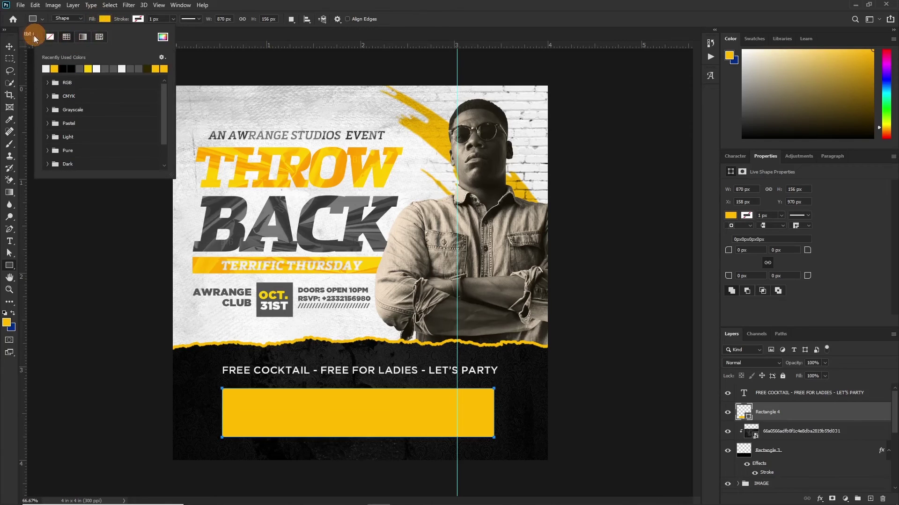
{"action": "left_click", "coordinate": [138, 19]}
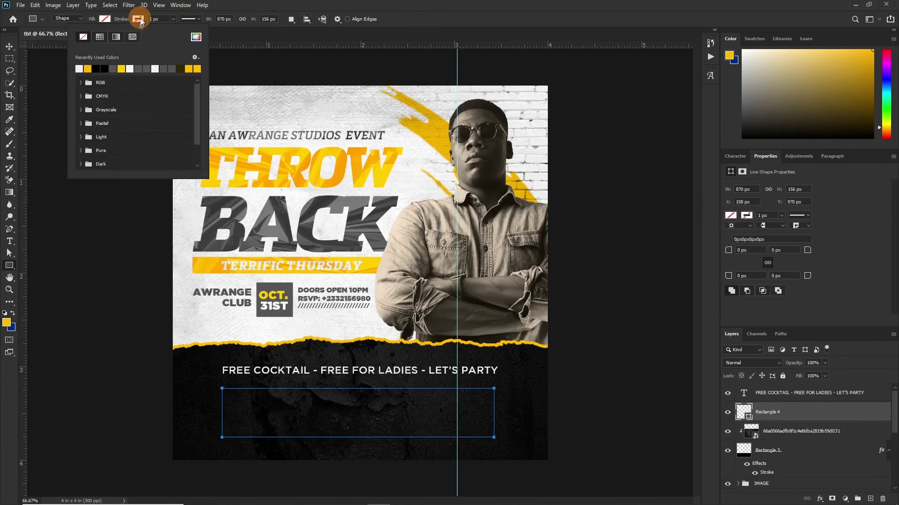
{"action": "left_click", "coordinate": [88, 69]}
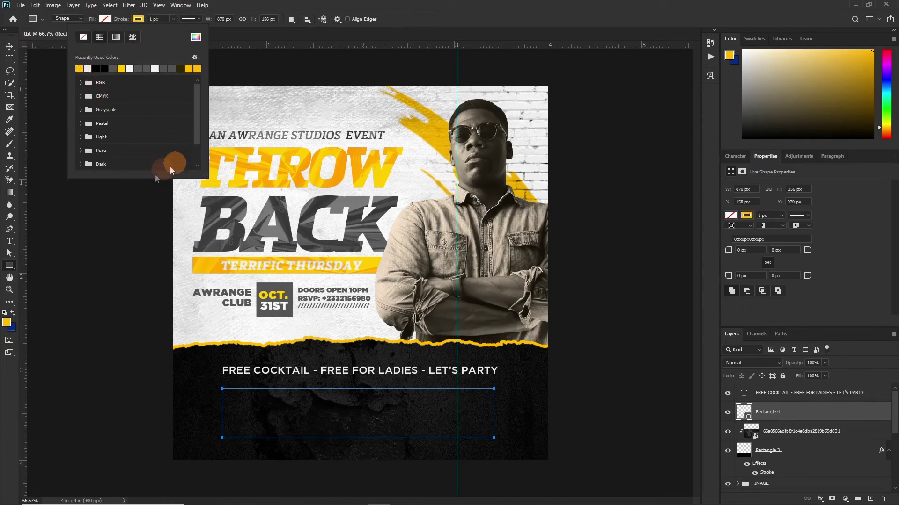
{"action": "left_click", "coordinate": [170, 18]}
{"action": "left_click_drag", "start_coordinate": [174, 30], "coordinate": [174, 31]}
{"action": "left_click", "coordinate": [111, 21]}
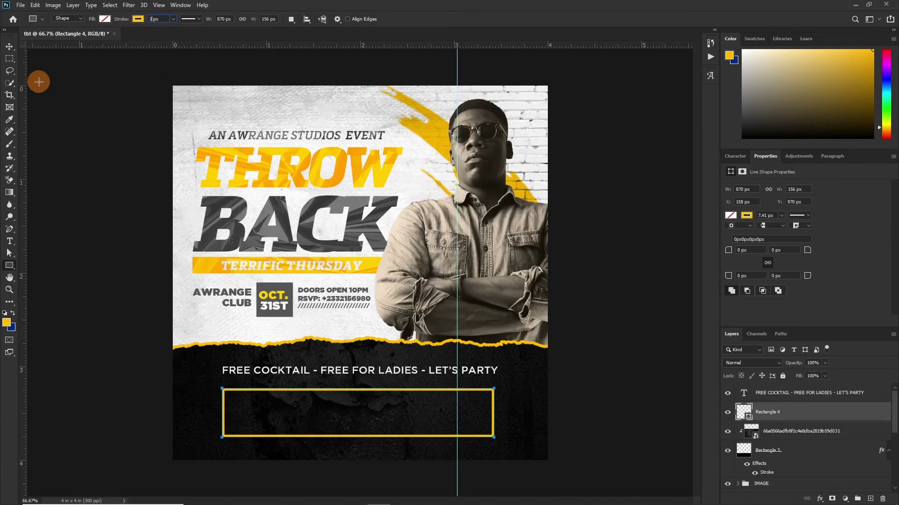
{"action": "key", "text": "Return"}
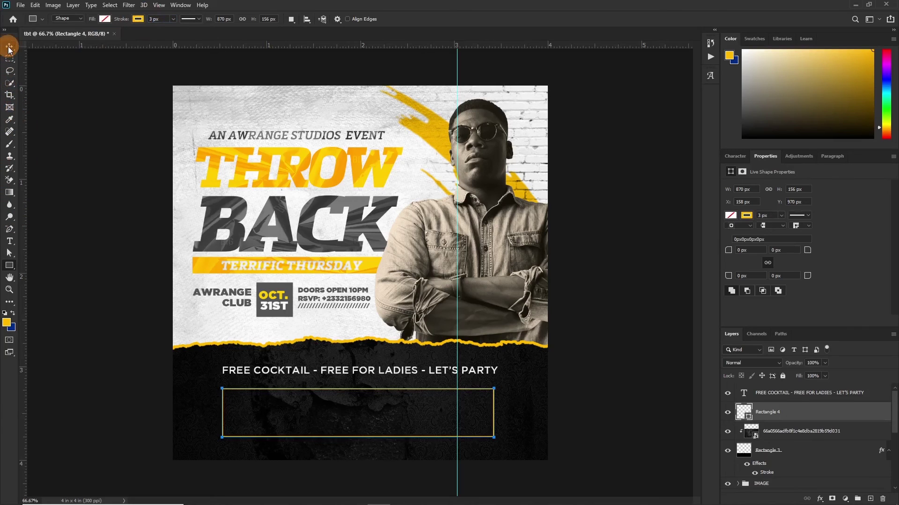
{"action": "left_click", "coordinate": [9, 47]}
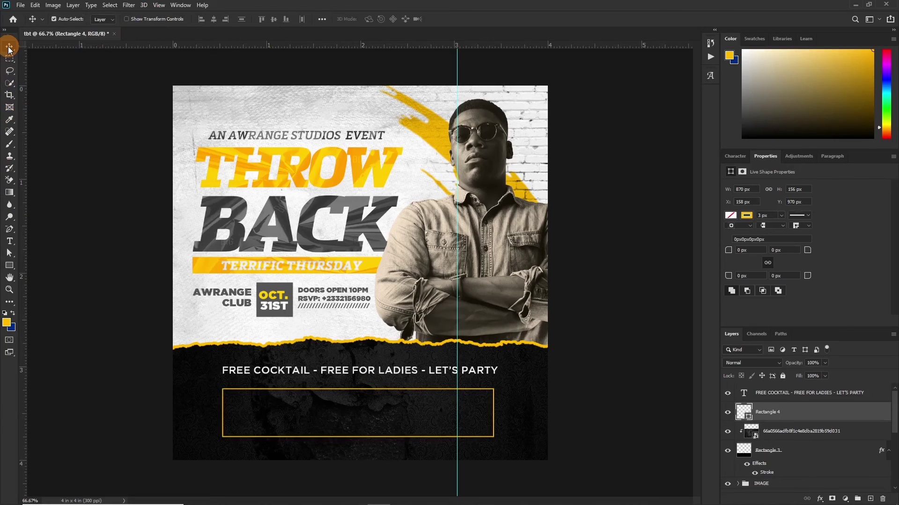
Step: Start a DJ credit text line inside the yellow box, beginning with 'DJ N'
{"action": "left_click", "coordinate": [374, 379]}
{"action": "key", "text": "t"}
{"action": "left_click", "coordinate": [272, 407]}
{"action": "type", "text": "DJ NTSU"}
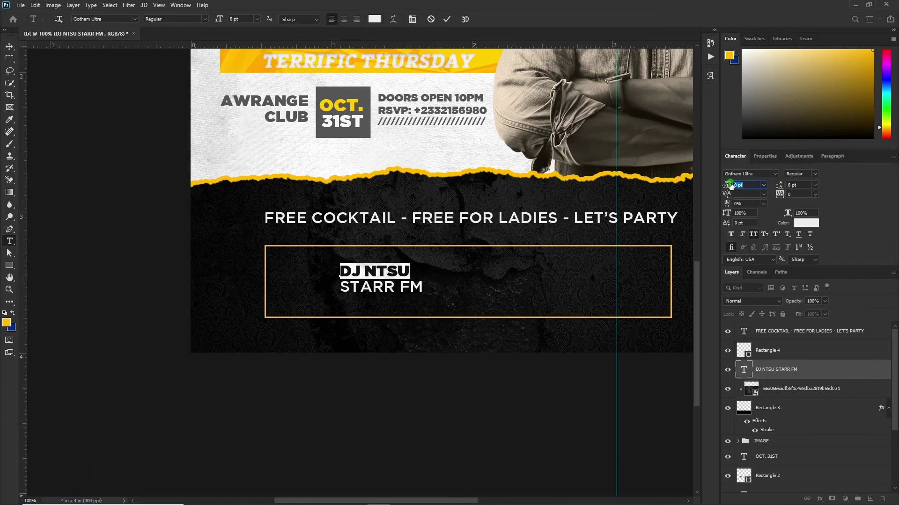
Step: Shrink the station line, centre-align the DJ text block, and commit it
{"action": "left_click_drag", "start_coordinate": [340, 287], "coordinate": [424, 287]}
{"action": "key", "text": "ctrl+shift+comma"}
{"action": "key", "text": "ctrl+shift+c"}
{"action": "key", "text": "ctrl+Return"}
{"action": "key", "text": "v"}
Step: Duplicate the DJ block to the right and retype its DJ name and station as ONUA BI
{"action": "left_click", "coordinate": [316, 281]}
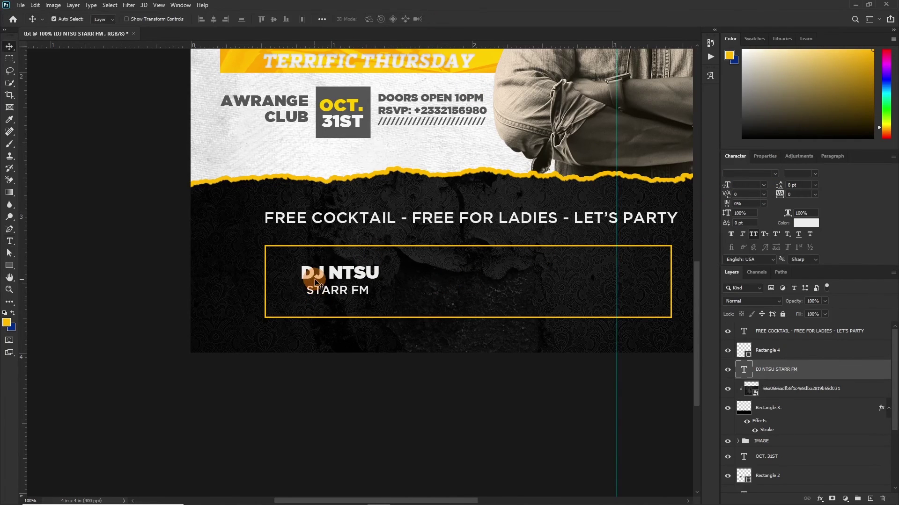
{"action": "left_click_drag", "start_coordinate": [316, 281], "coordinate": [501, 283]}
{"action": "key", "text": "t"}
{"action": "double_click", "coordinate": [503, 272]}
{"action": "type", "text": "ASOKPOR"}
{"action": "double_click", "coordinate": [466, 290]}
{"action": "type", "text": "ONUA"}
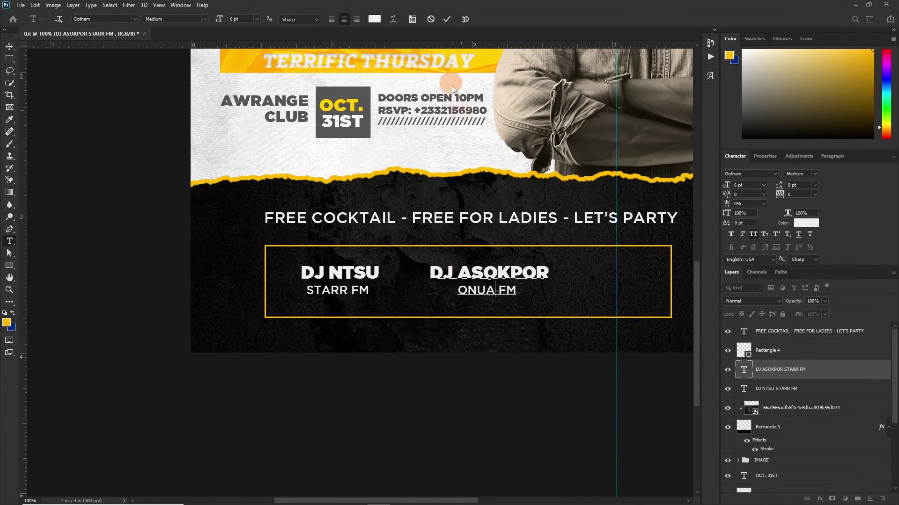
{"action": "type", "text": " BI"}
Step: Change the first block's station line to STARRY FM
{"action": "triple_click", "coordinate": [337, 290]}
{"action": "type", "text": "STARRY FM"}
{"action": "key", "text": "ctrl+Return"}
{"action": "key", "text": "v"}
Step: Duplicate the first block to the box's right end, retyping its DJ name and station as BLEOO
{"action": "left_click_drag", "start_coordinate": [337, 290], "coordinate": [550, 313]}
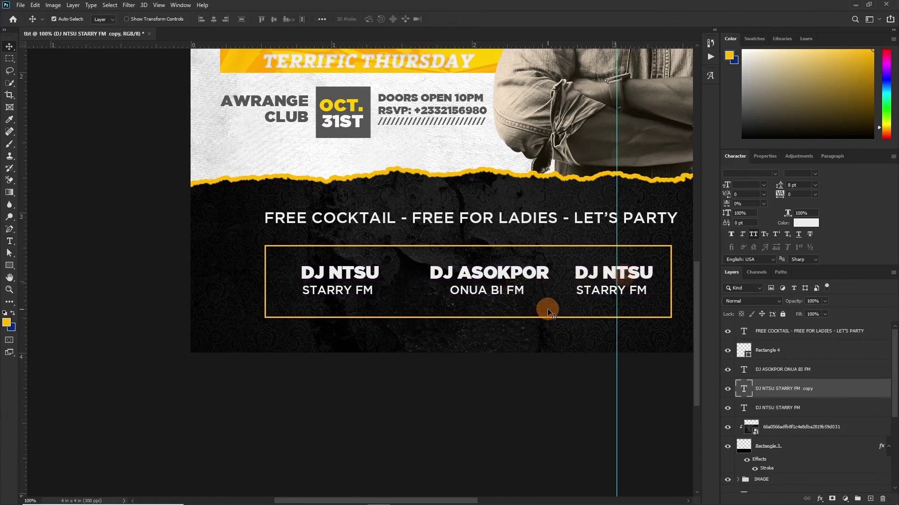
{"action": "key", "text": "t"}
{"action": "double_click", "coordinate": [641, 272]}
{"action": "type", "text": "LALOO"}
{"action": "double_click", "coordinate": [585, 297]}
{"action": "type", "text": "BLEOO"}
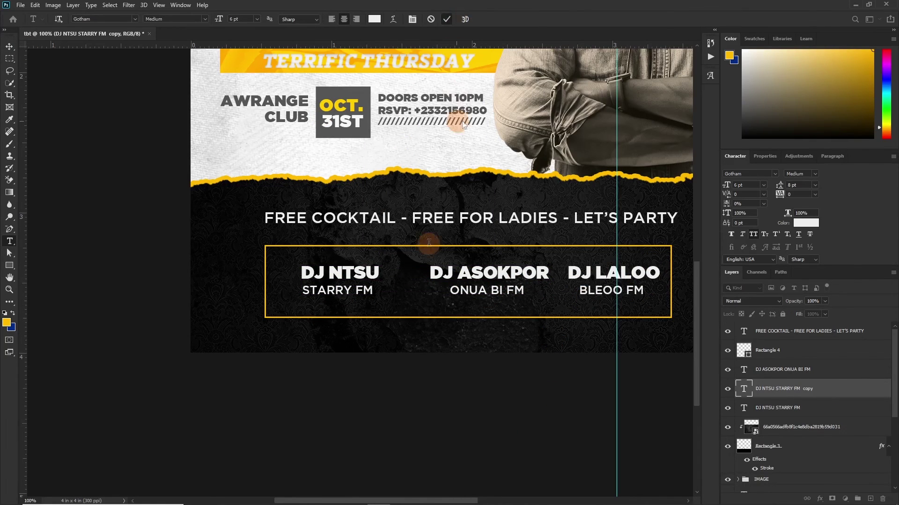
{"action": "key", "text": "ctrl+Return"}
Step: Nudge the middle DJ block left and select the DJ text layers together
{"action": "key", "text": "v"}
{"action": "left_click", "coordinate": [777, 369]}
{"action": "key", "text": "shift+Left"}
{"action": "key", "text": "shift+Left"}
{"action": "key", "text": "shift+Left"}
{"action": "left_click", "coordinate": [650, 322]}
{"action": "scroll", "coordinate": [650, 322], "scroll_direction": "up", "scroll_amount": 1}
{"action": "left_click", "coordinate": [775, 384]}
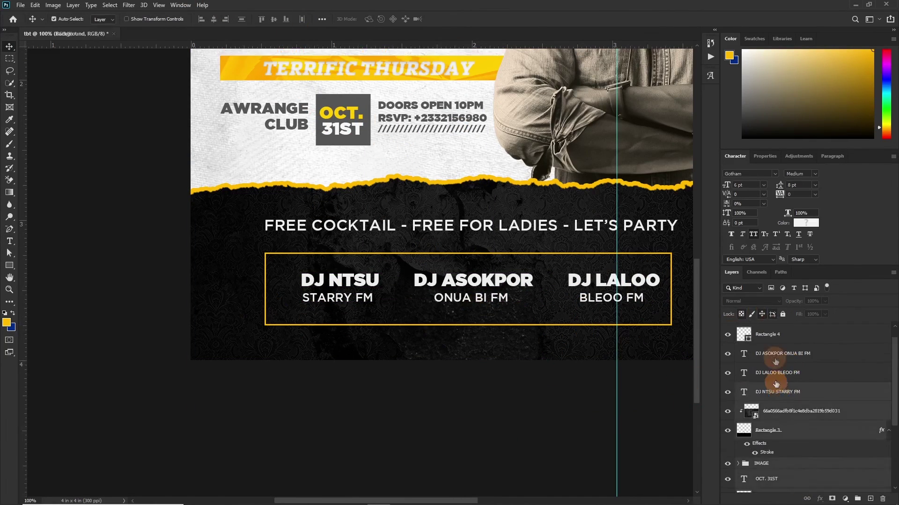
{"action": "scroll", "coordinate": [776, 384], "scroll_direction": "down", "scroll_amount": 5}
{"action": "scroll", "coordinate": [419, 237], "scroll_direction": "down", "scroll_amount": 1}
{"action": "scroll", "coordinate": [506, 334], "scroll_direction": "down", "scroll_amount": 1}
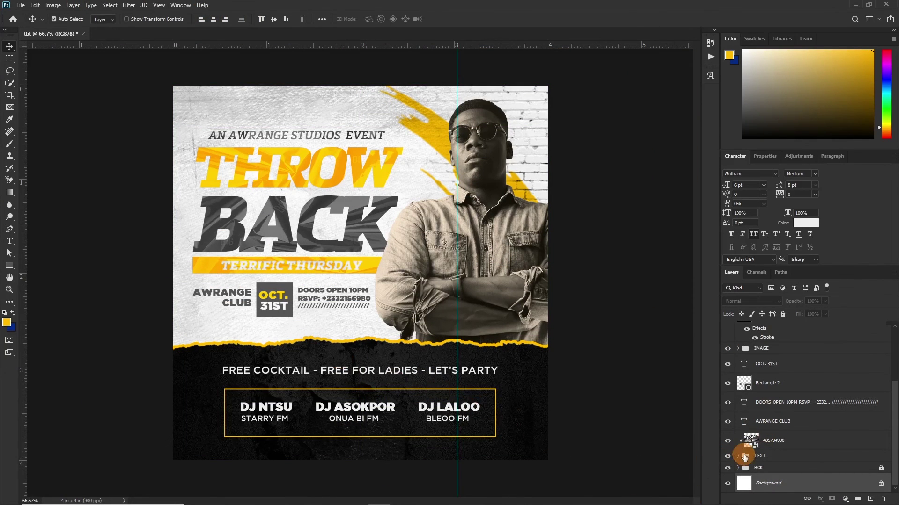
{"action": "left_click_drag", "start_coordinate": [745, 457], "coordinate": [781, 477]}
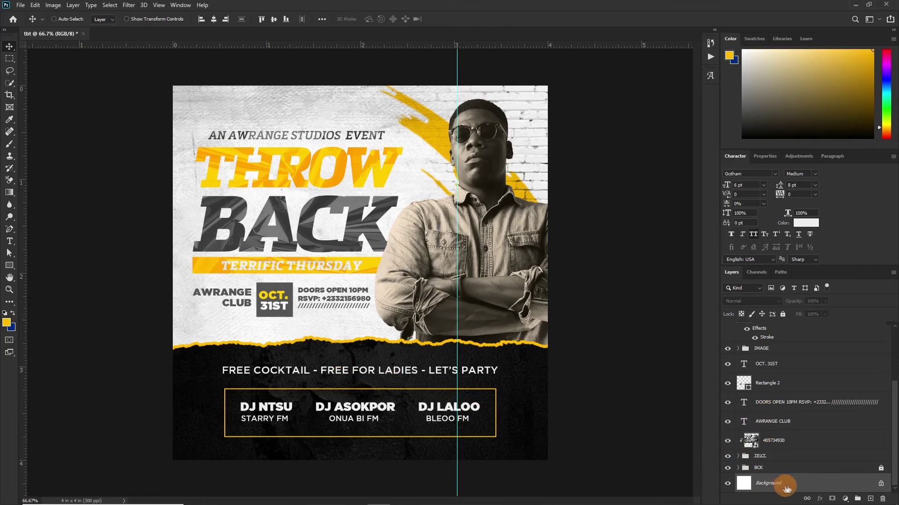
{"action": "left_click", "coordinate": [688, 442]}
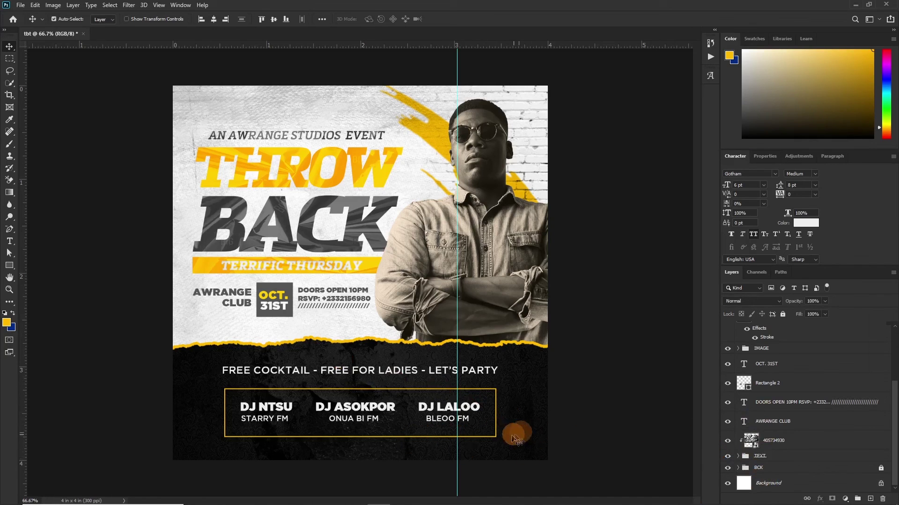